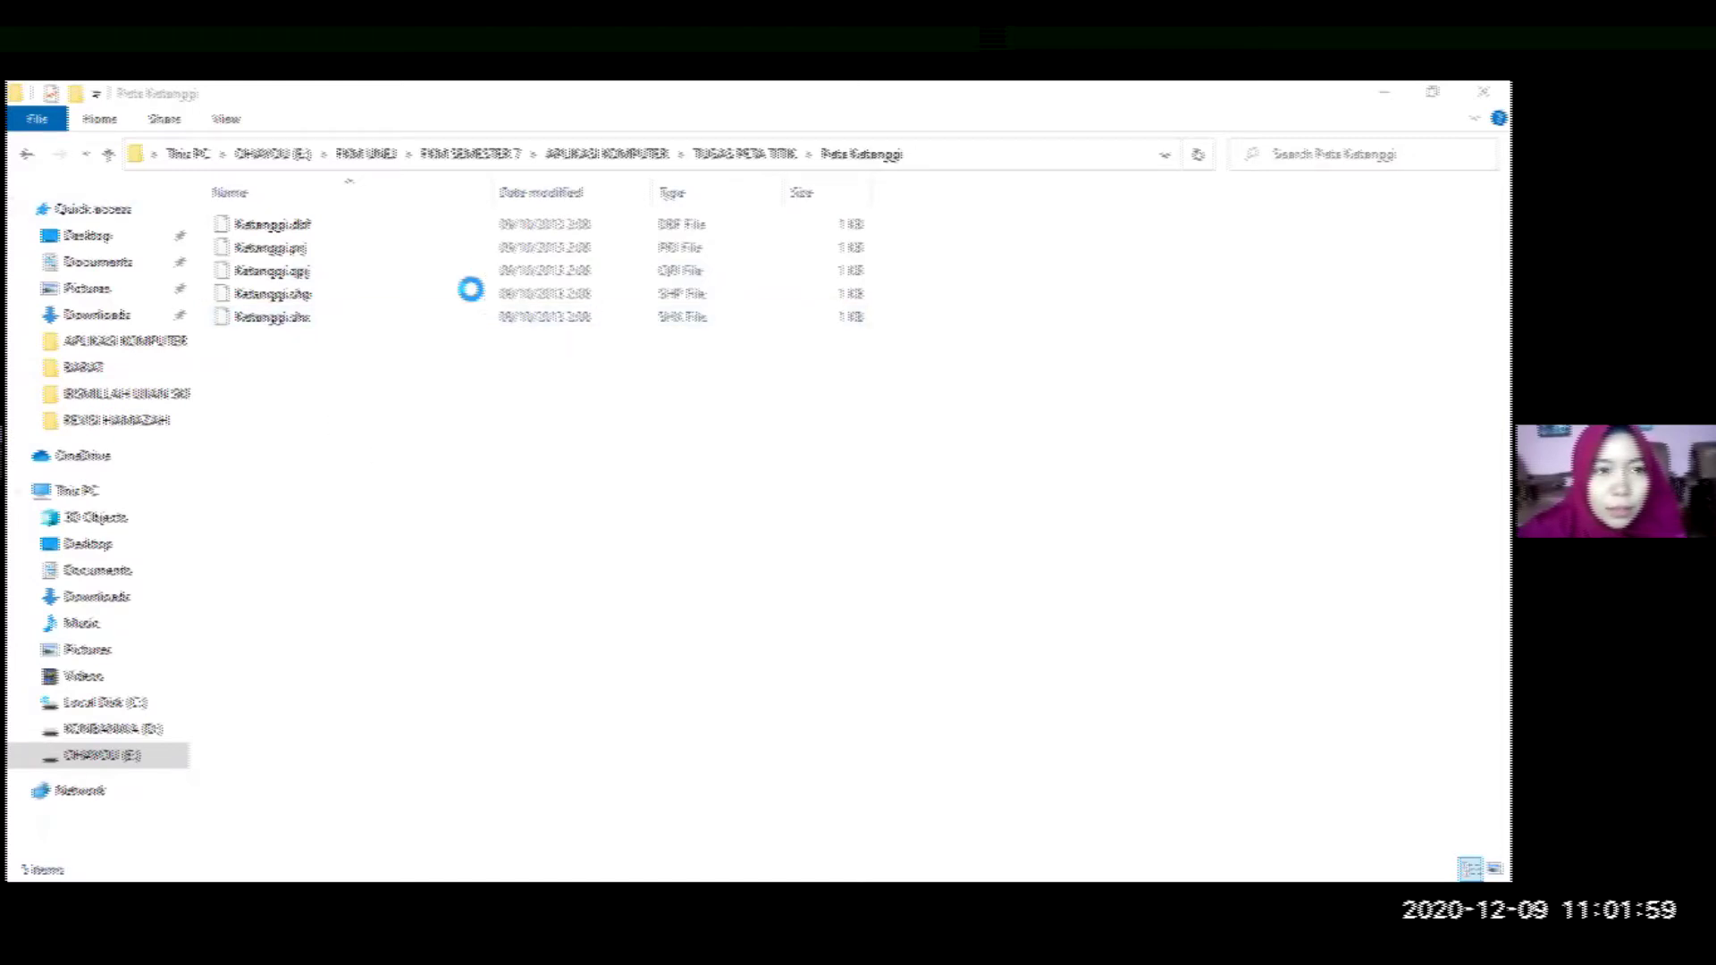
Go back to the TUGAS PETA TITIK folder and switch to the empty QGIS project
{"action": "key", "text": "BackSpace"}
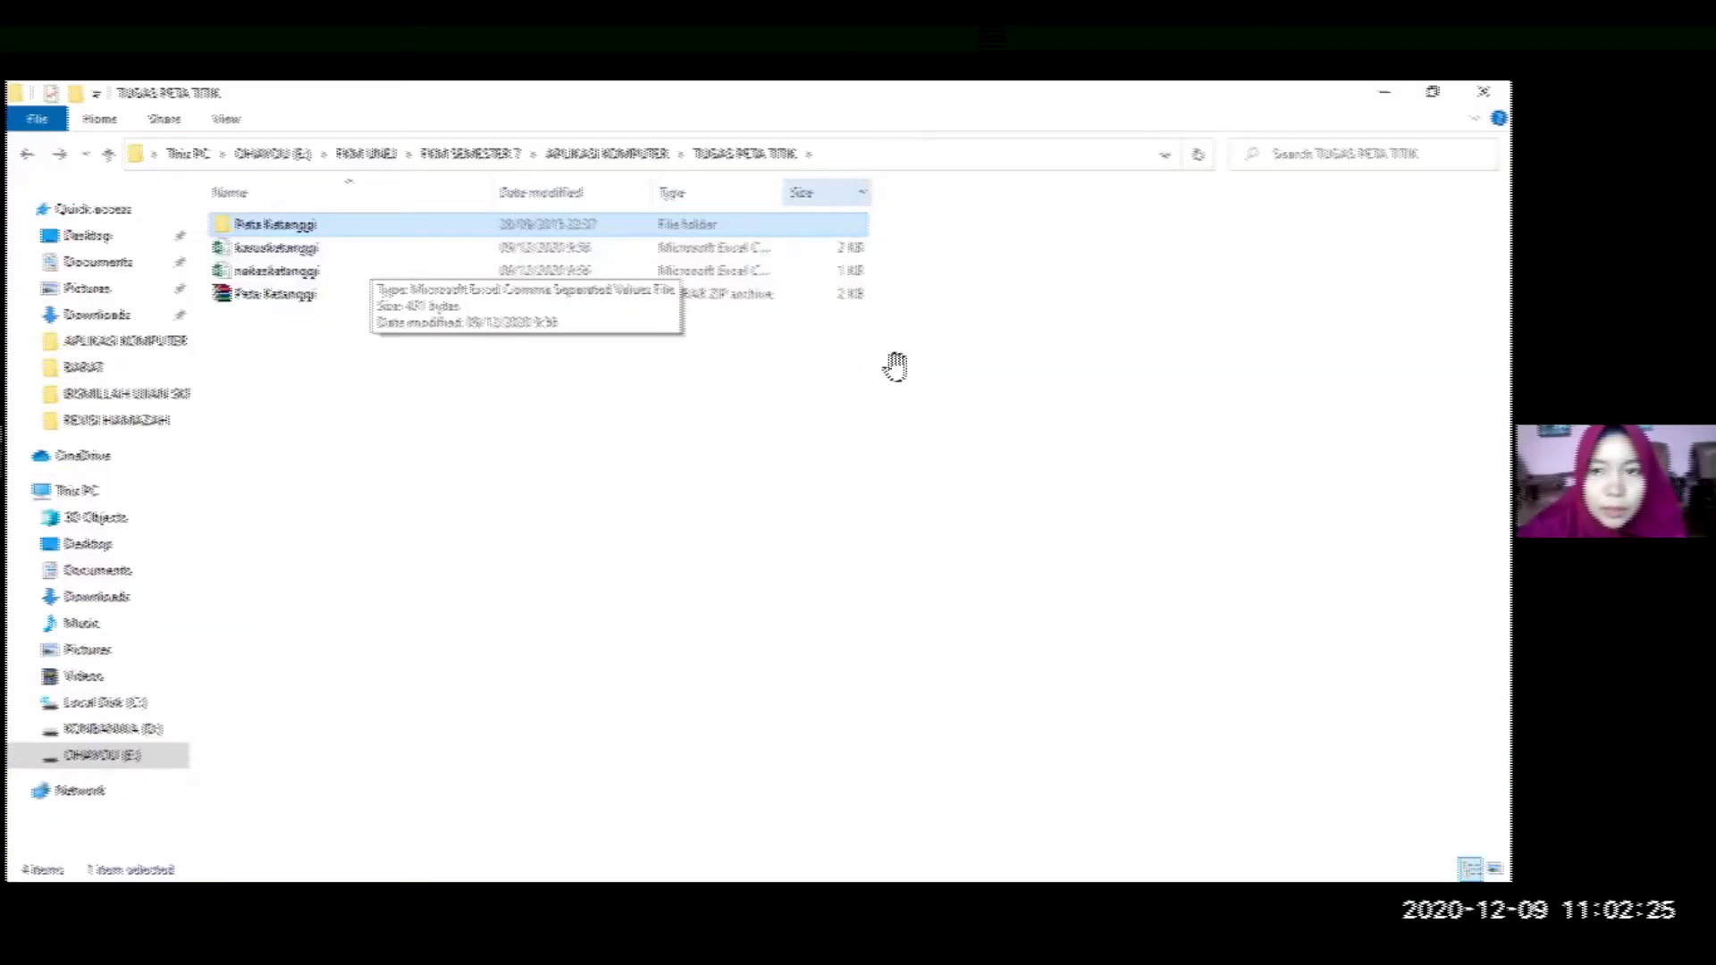
{"action": "key", "text": "alt+Tab"}
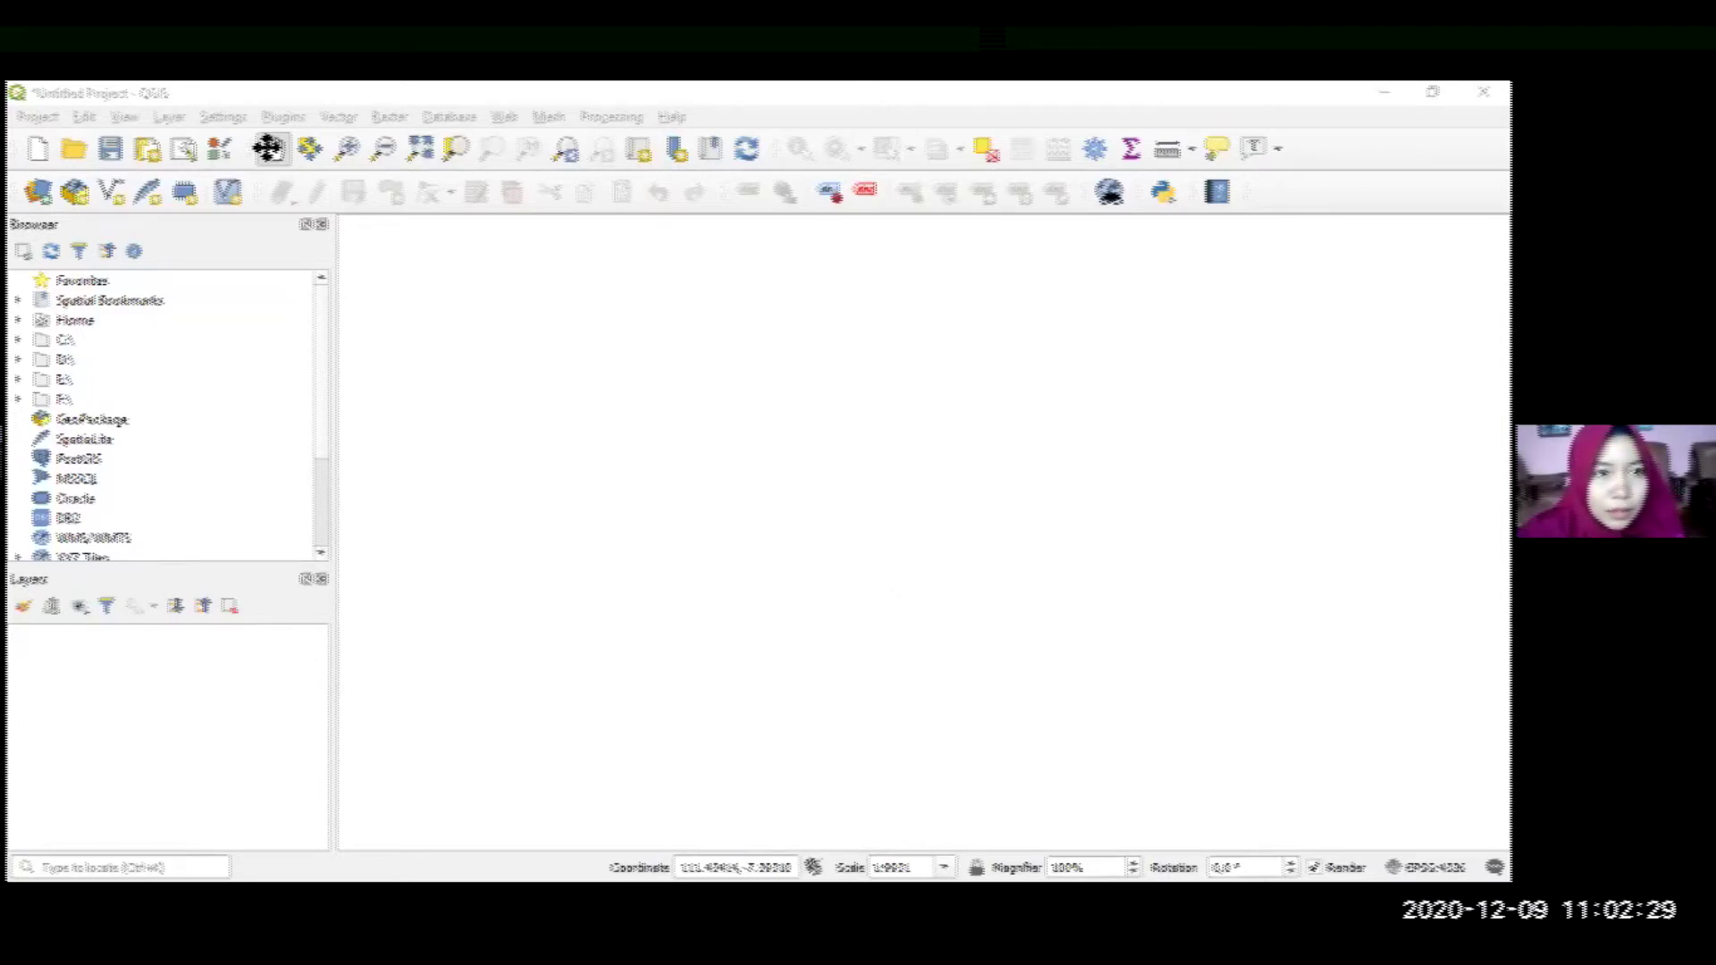
{"action": "left_click", "coordinate": [268, 147]}
Add Ketanggi.shp from the Peta Ketanggi folder to the project as a vector layer
{"action": "left_click", "coordinate": [169, 119]}
{"action": "mouse_move", "coordinate": [208, 199]}
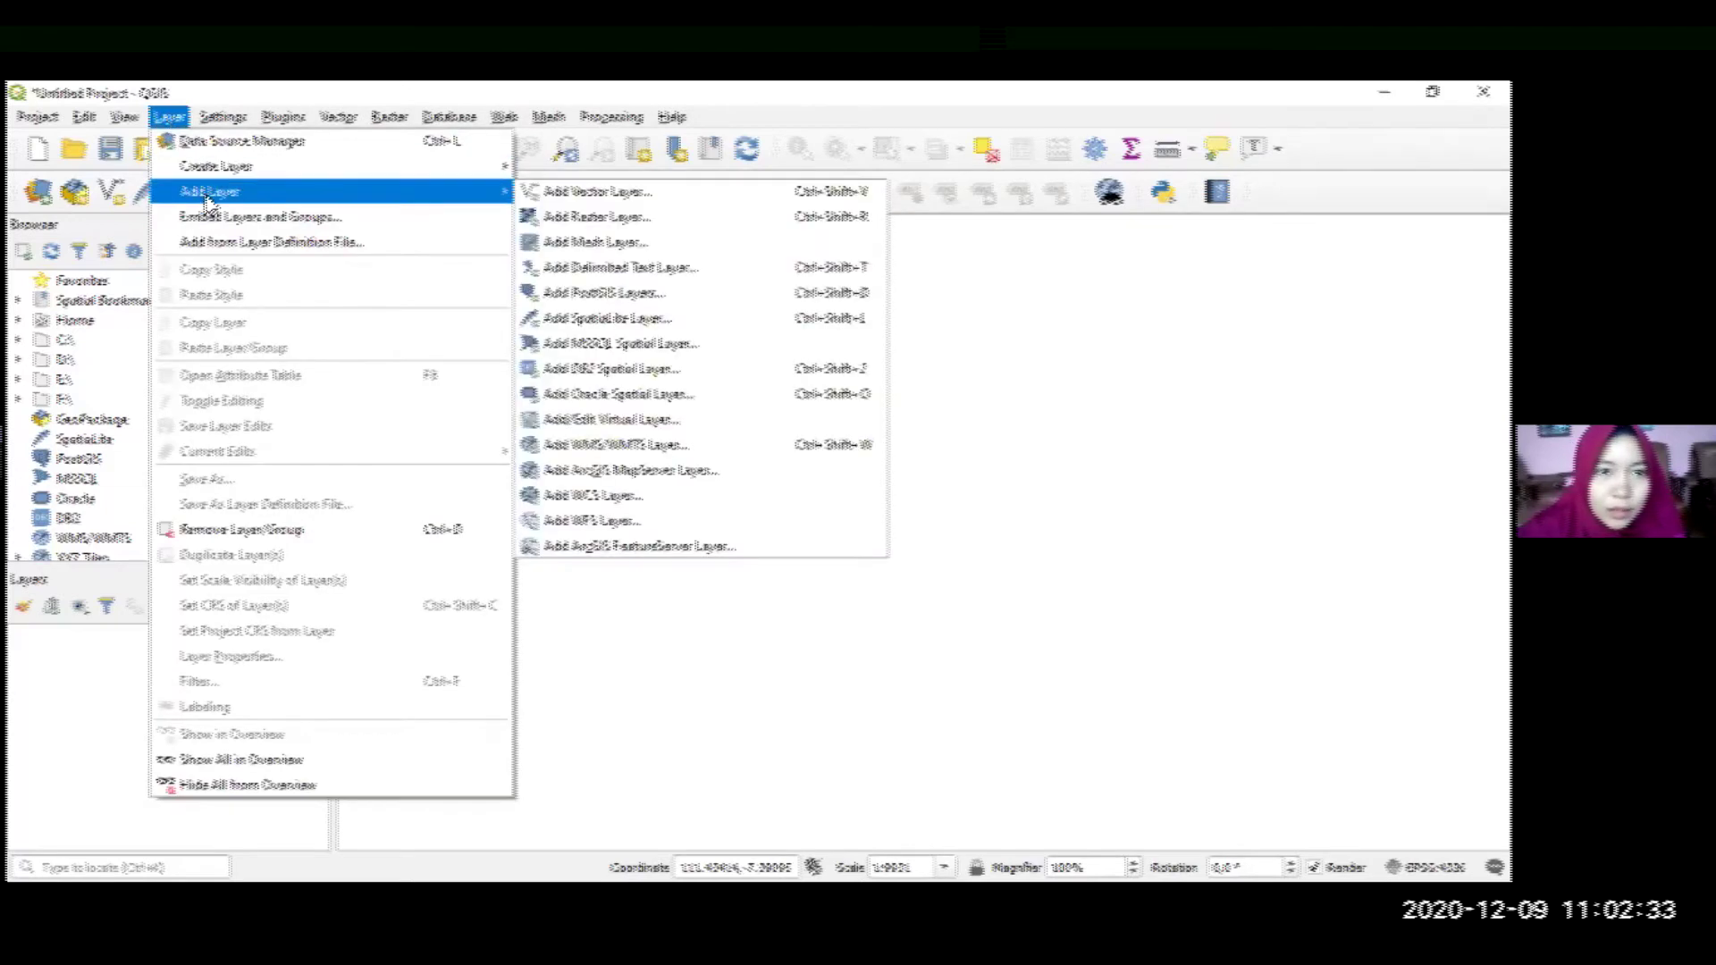
{"action": "left_click", "coordinate": [622, 193]}
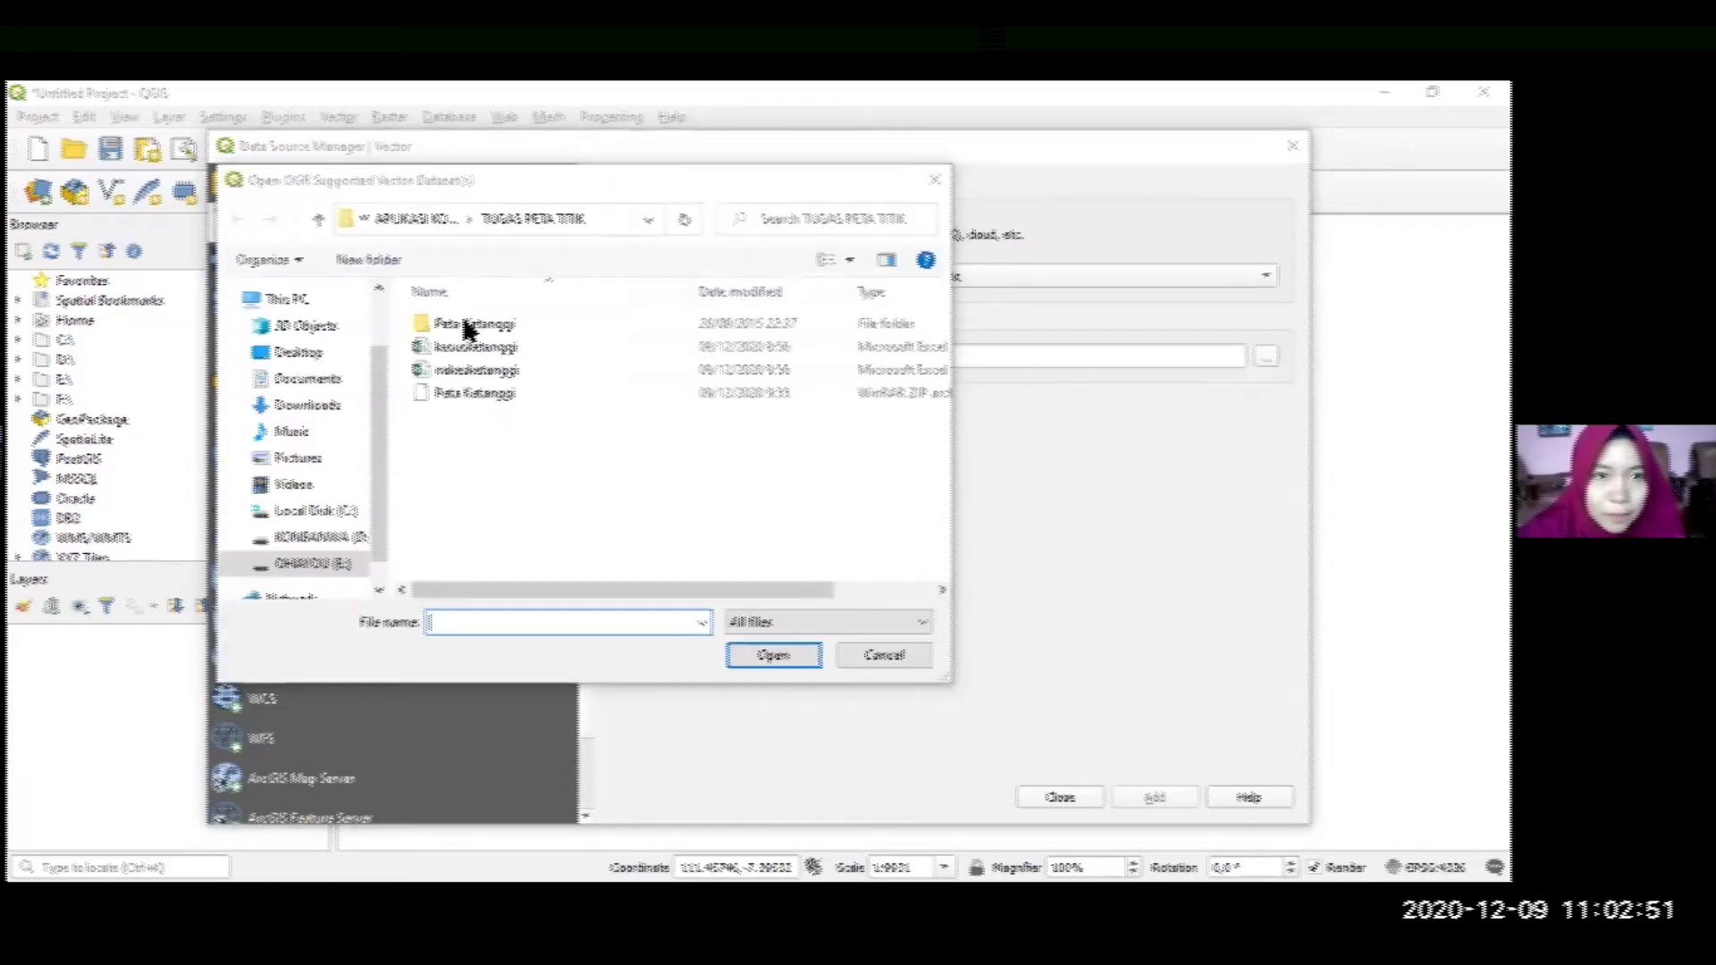
{"action": "left_click", "coordinate": [467, 328]}
{"action": "double_click", "coordinate": [468, 327]}
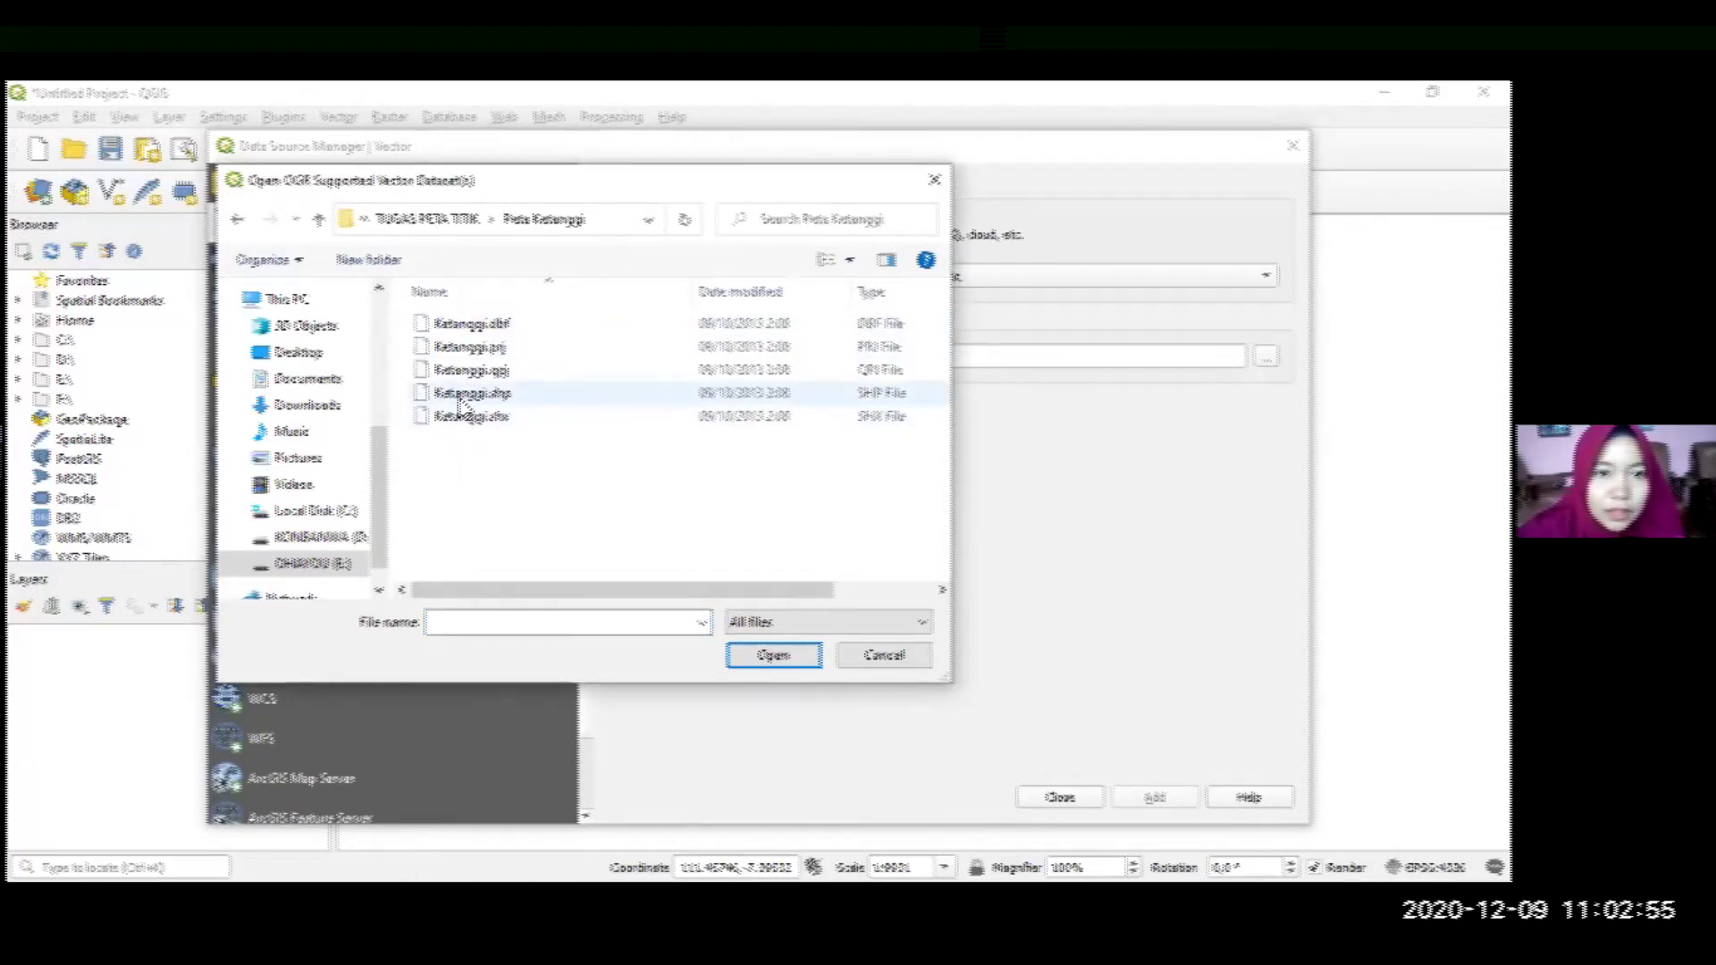
{"action": "left_click", "coordinate": [460, 397]}
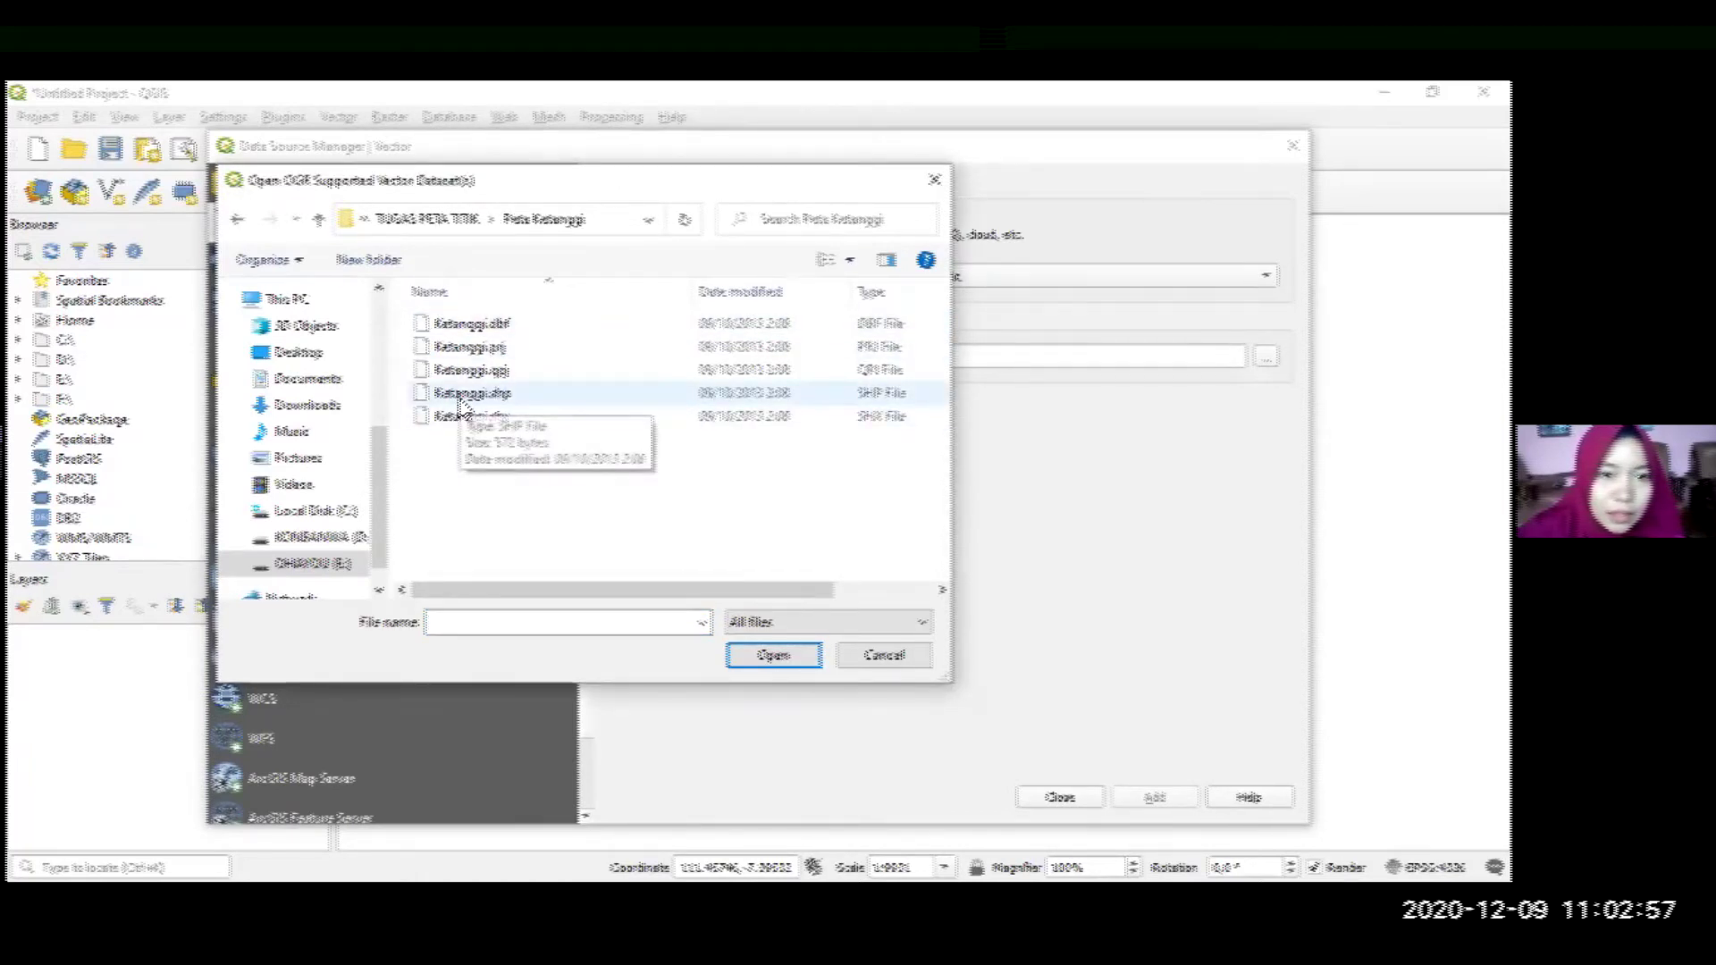
{"action": "left_click", "coordinate": [774, 656]}
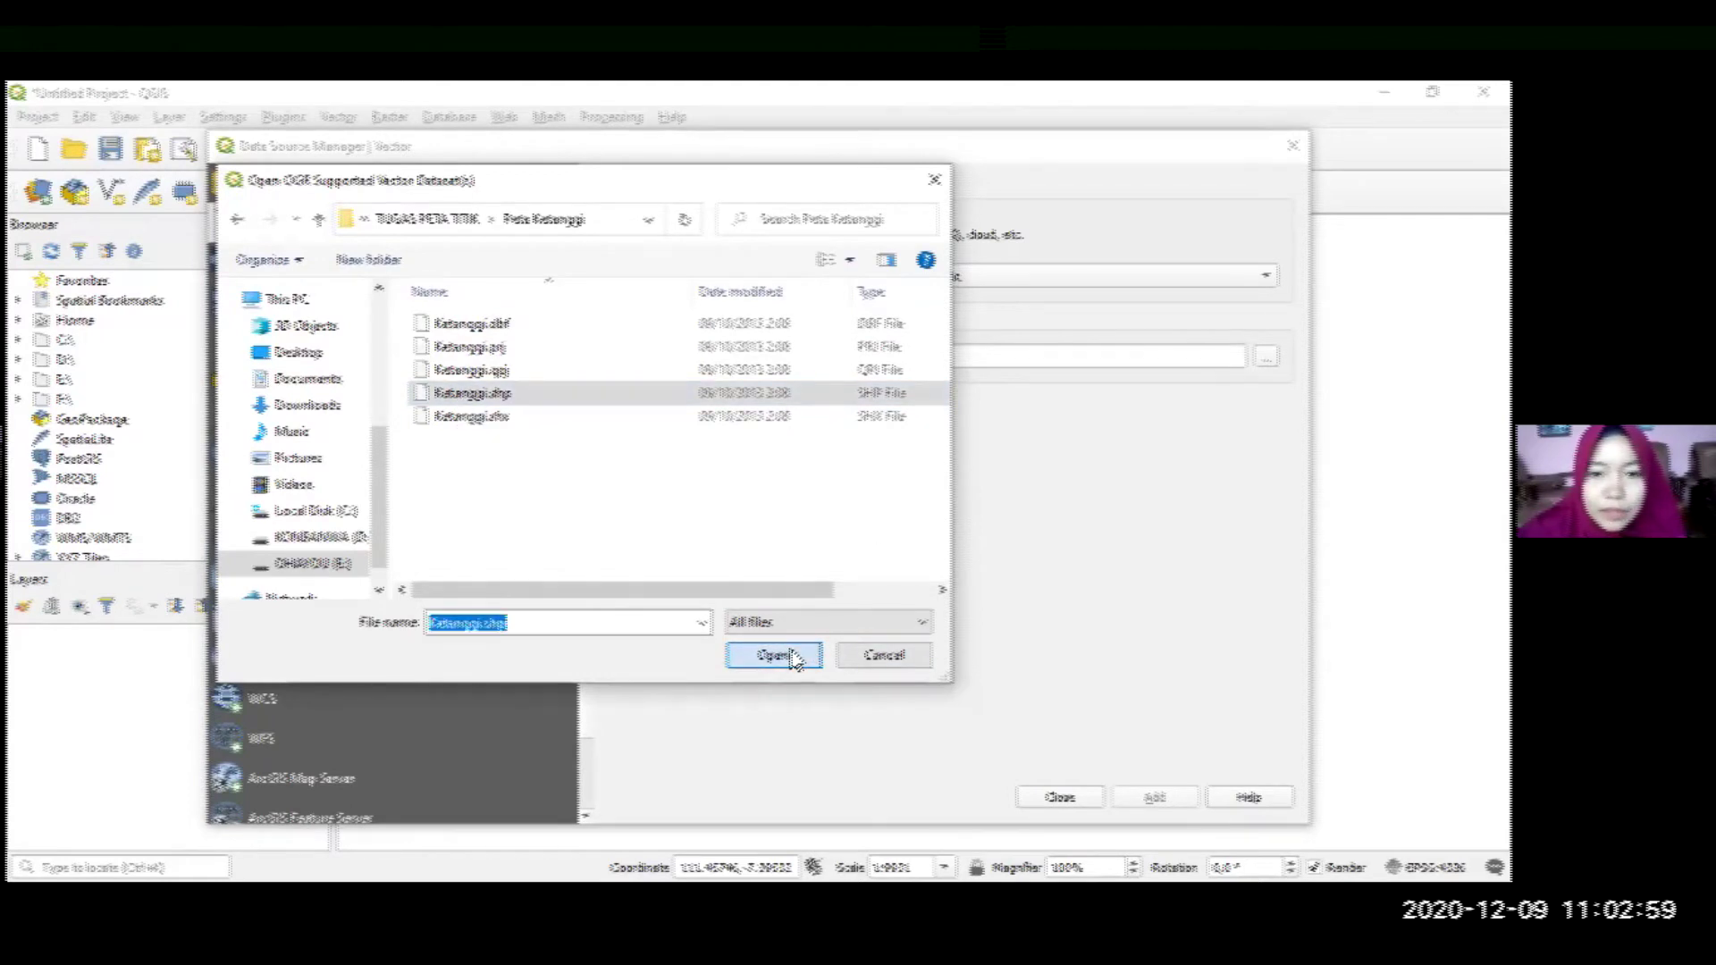
{"action": "left_click", "coordinate": [772, 666]}
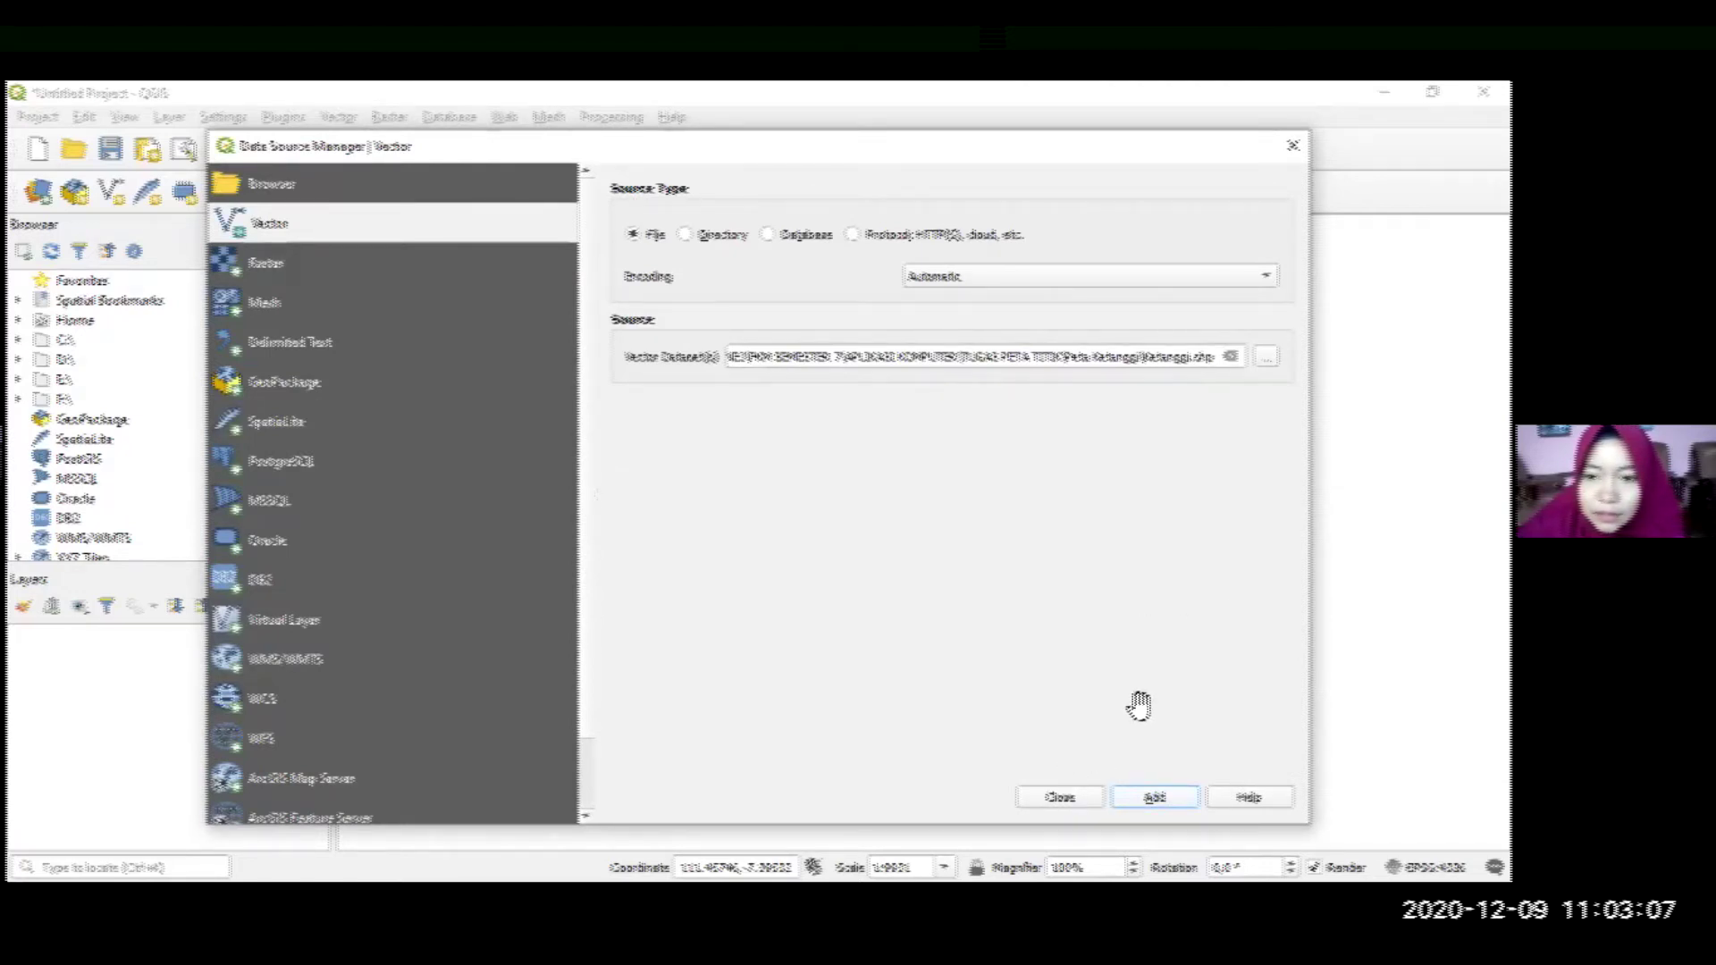
{"action": "key", "text": "Return"}
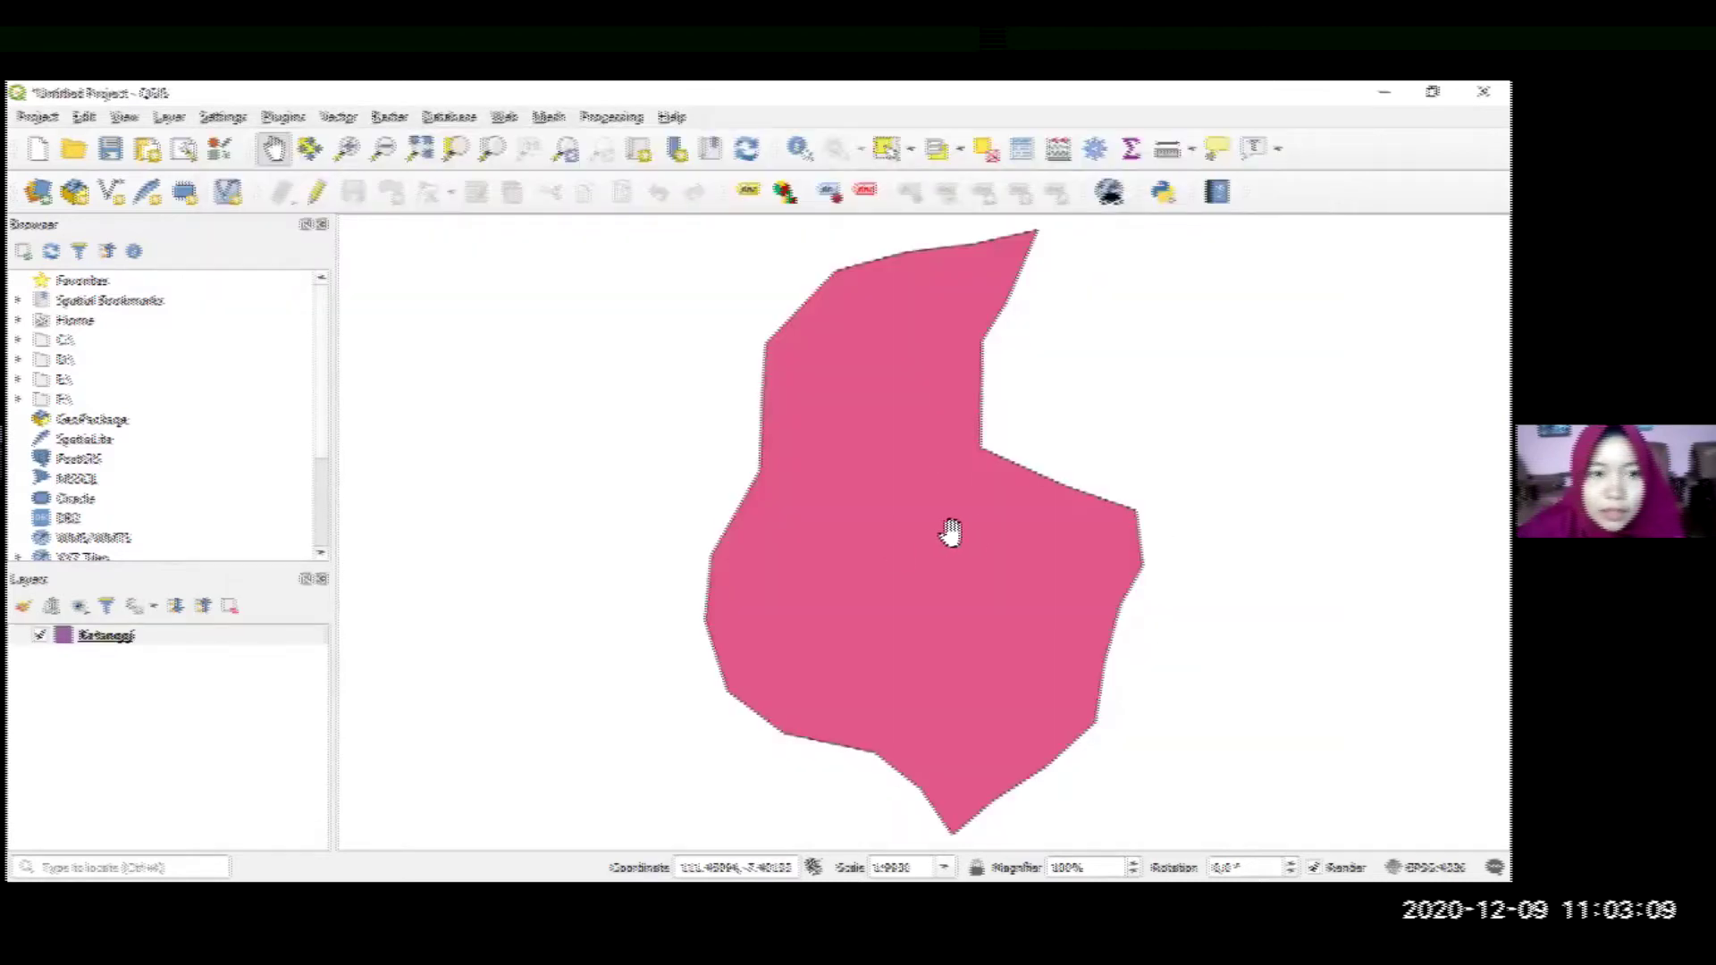
{"action": "left_click_drag", "start_coordinate": [957, 617], "coordinate": [894, 578]}
{"action": "left_click_drag", "start_coordinate": [808, 384], "coordinate": [925, 534]}
{"action": "left_click_drag", "start_coordinate": [893, 479], "coordinate": [944, 586]}
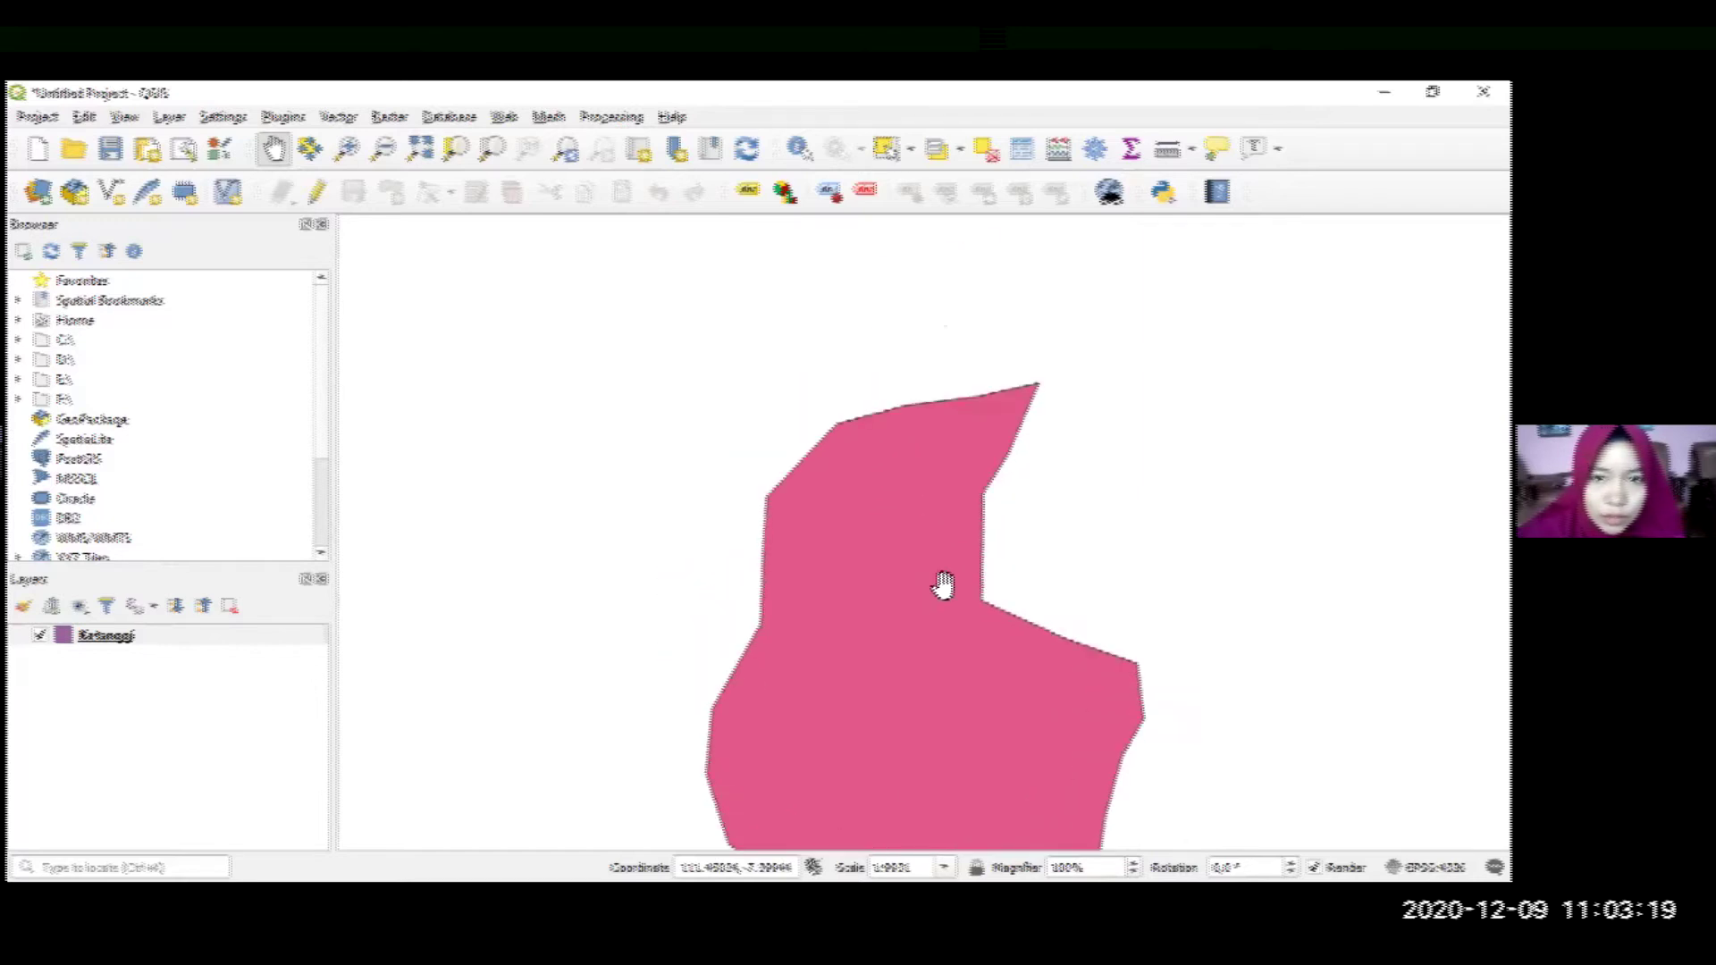
{"action": "left_click_drag", "start_coordinate": [849, 410], "coordinate": [842, 469]}
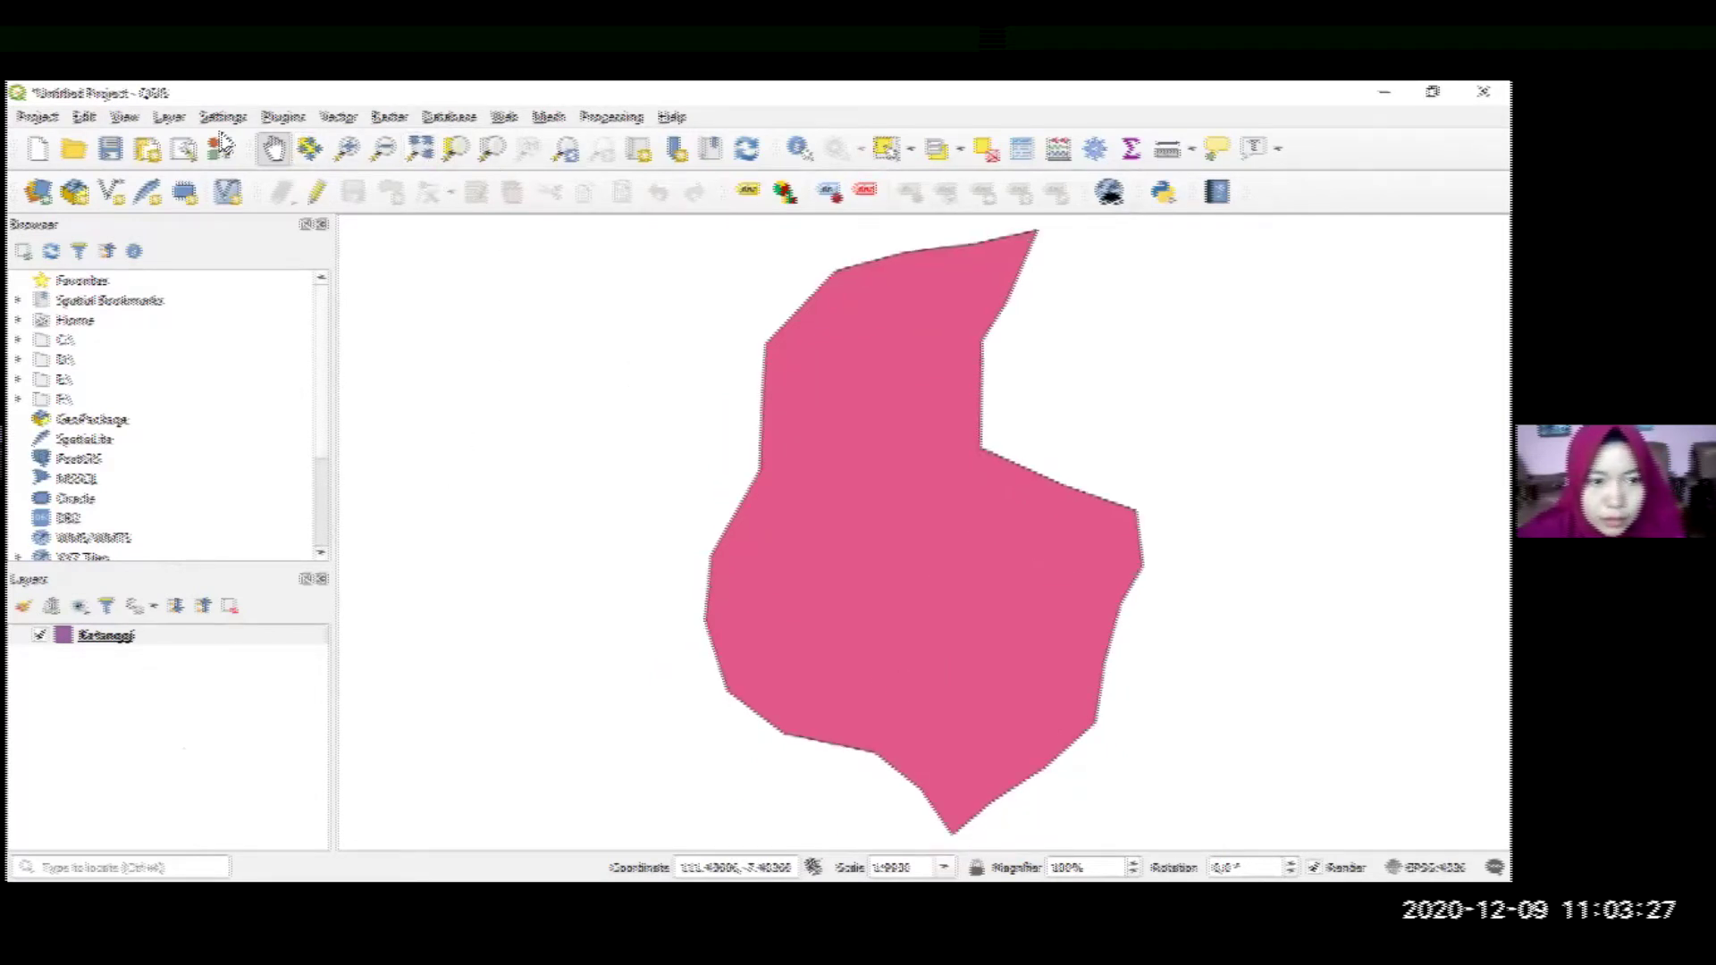
Start adding a delimited text layer and browse for its source file
{"action": "left_click", "coordinate": [183, 121]}
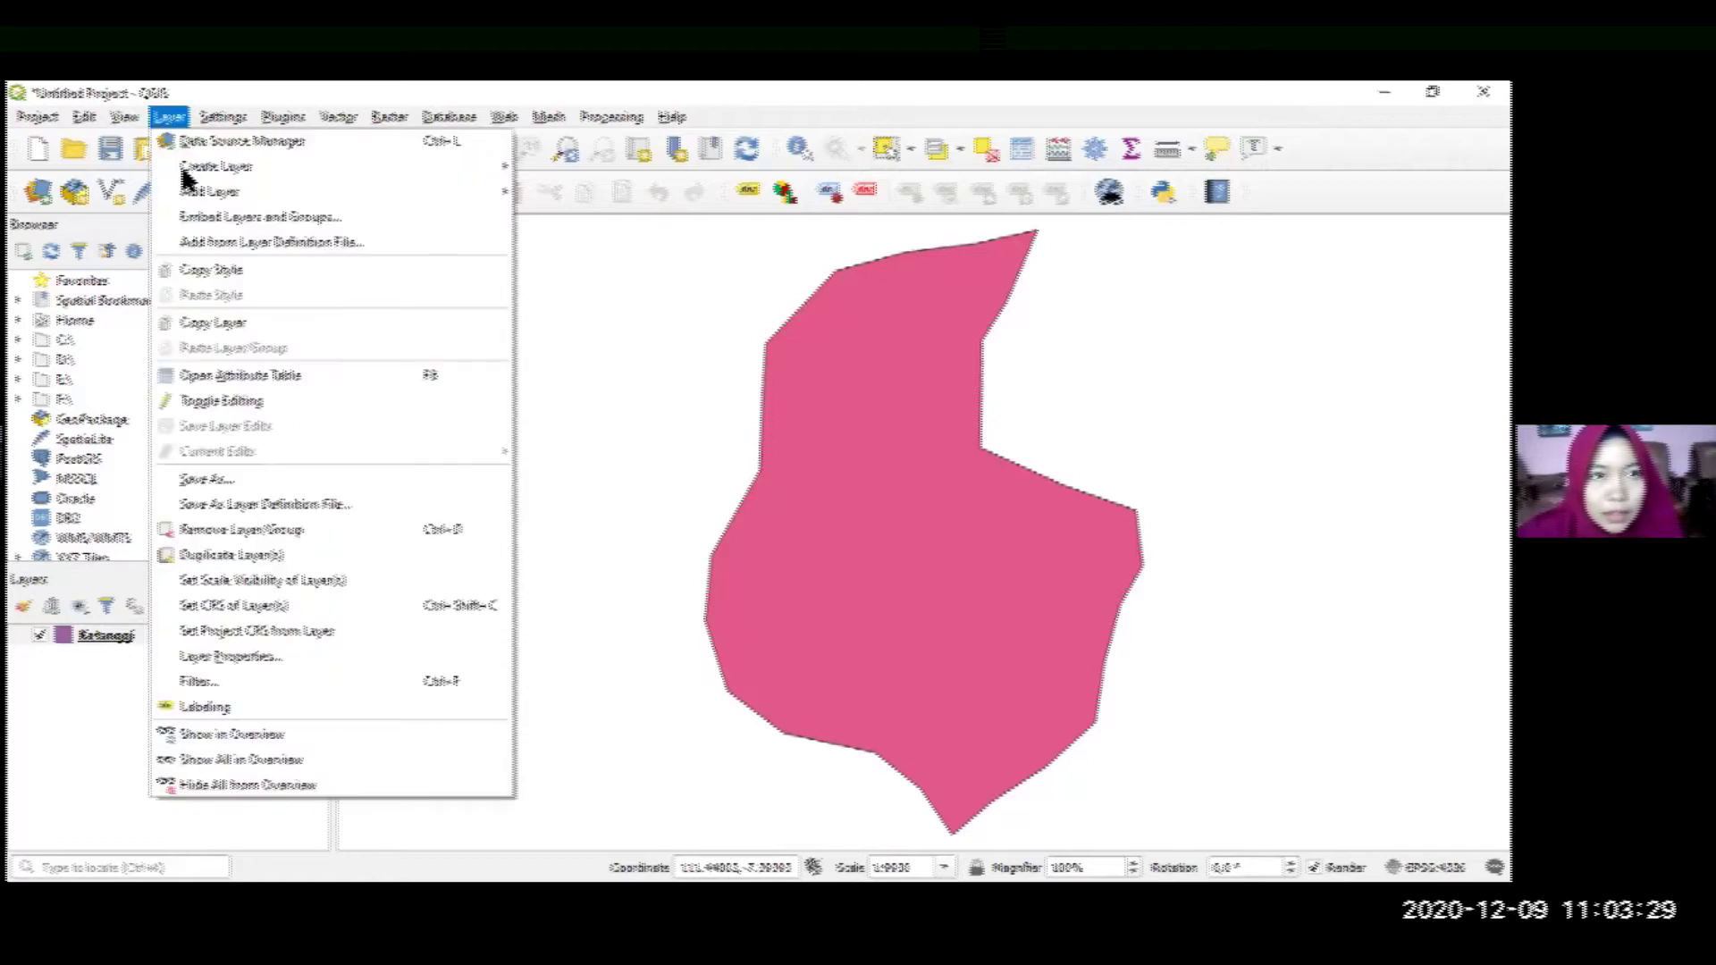
{"action": "mouse_move", "coordinate": [192, 192]}
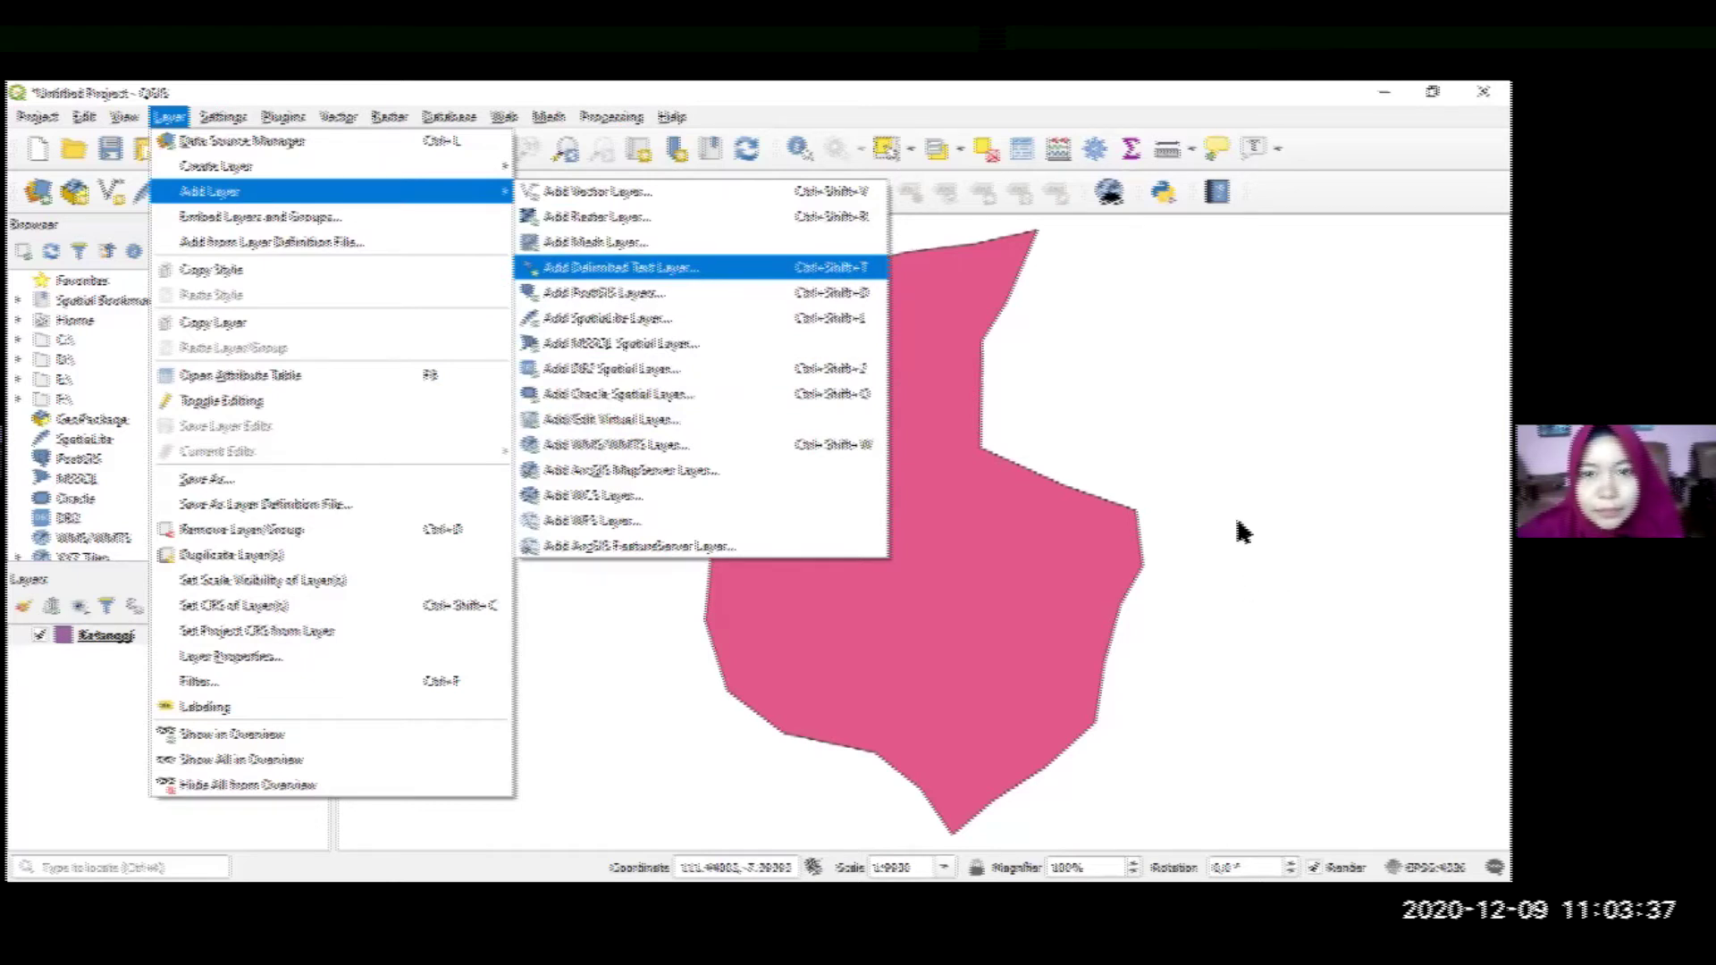
{"action": "key", "text": "Return"}
{"action": "left_click_drag", "start_coordinate": [1023, 161], "coordinate": [917, 158]}
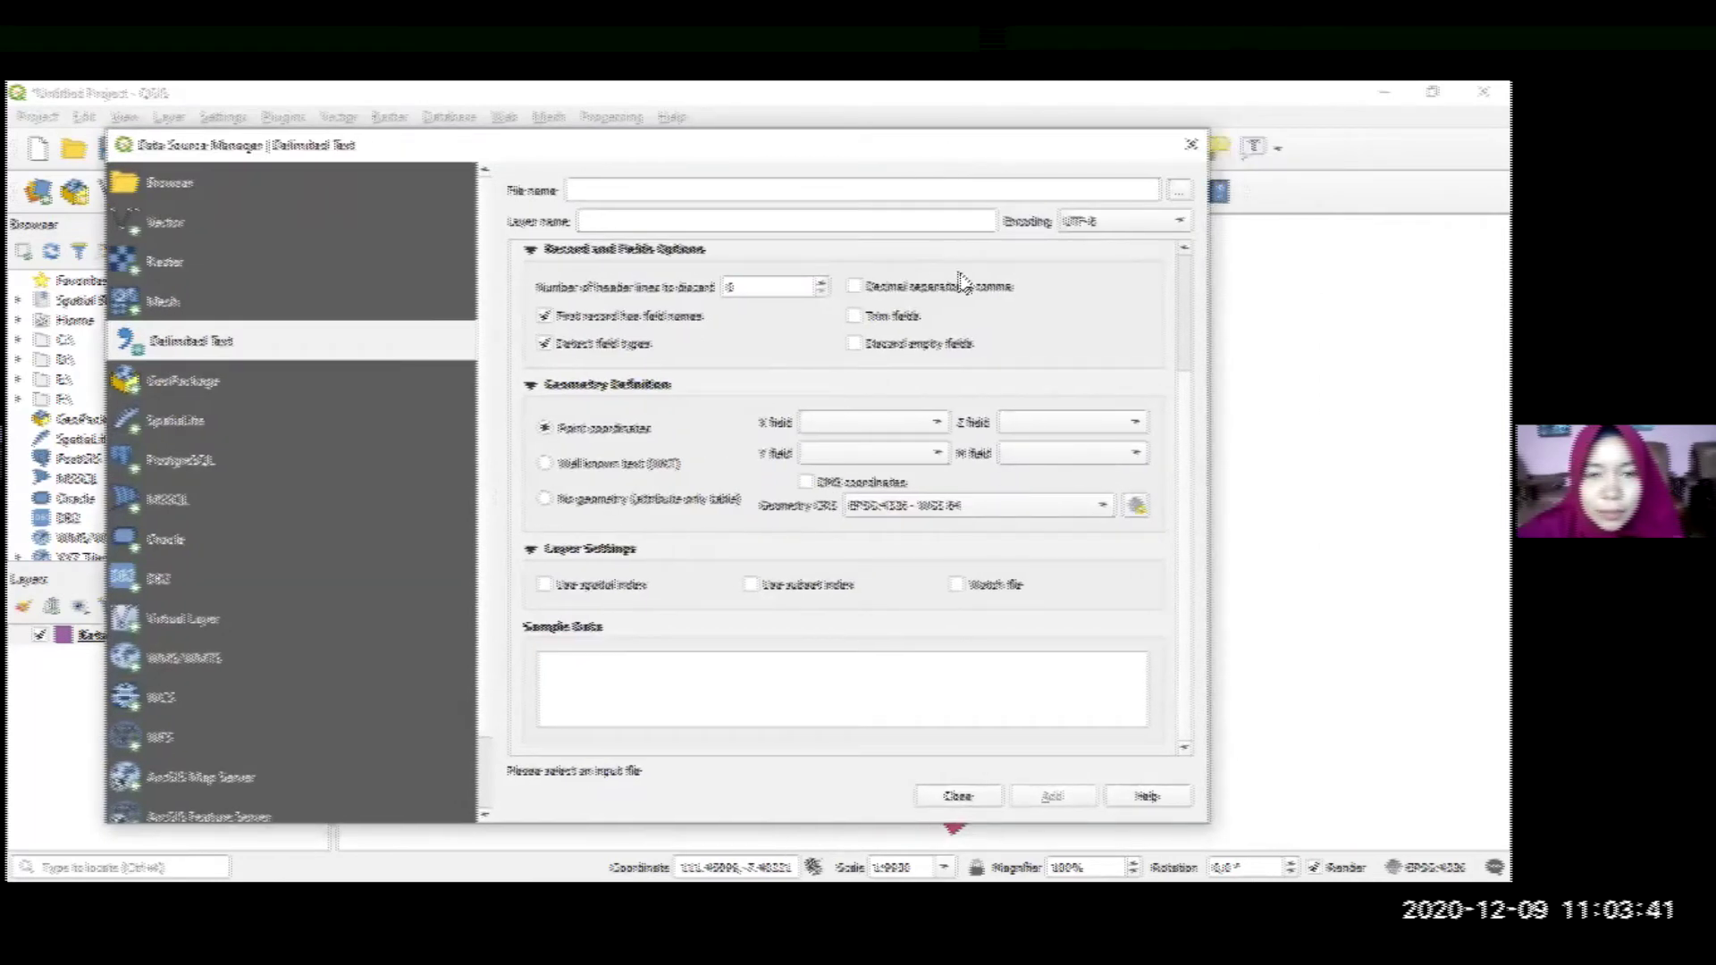
{"action": "left_click", "coordinate": [1179, 190]}
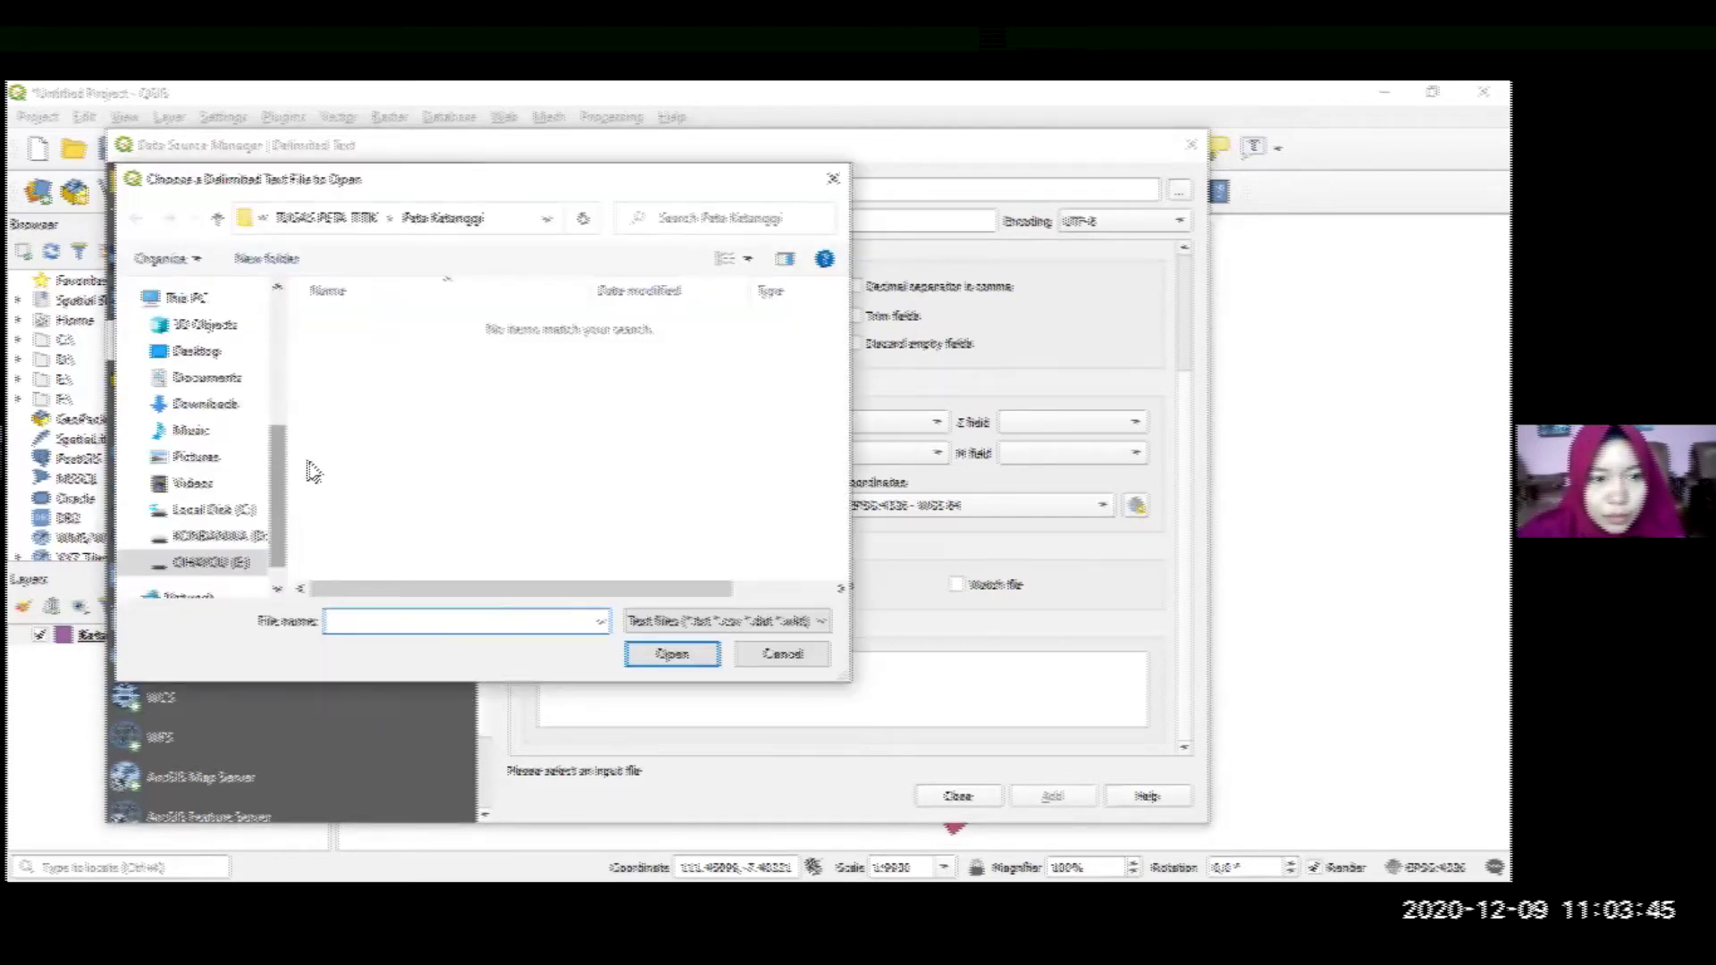
Load the kasusketanggi CSV file from FKM UNEJ, FKM SEMESTER 7, APLIKASI KOMPUTER, TUGAS PETA TITIK on drive E as the layer source
{"action": "scroll", "coordinate": [279, 529], "scroll_direction": "down", "scroll_amount": 1}
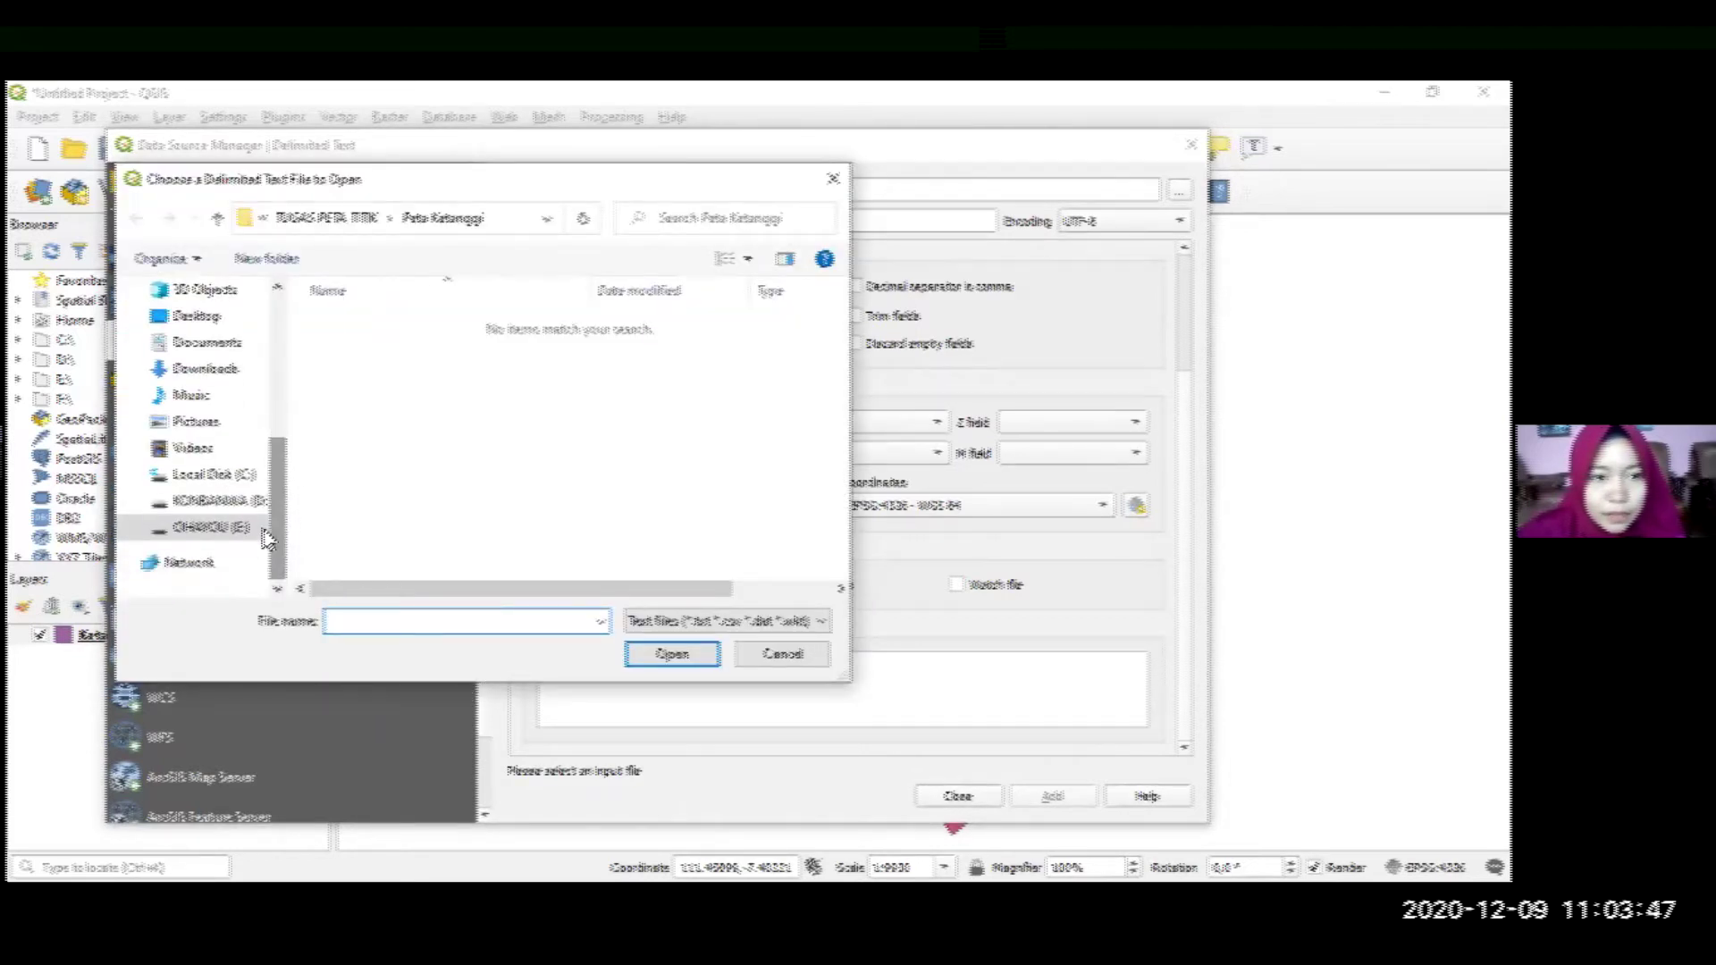
{"action": "left_click", "coordinate": [247, 526]}
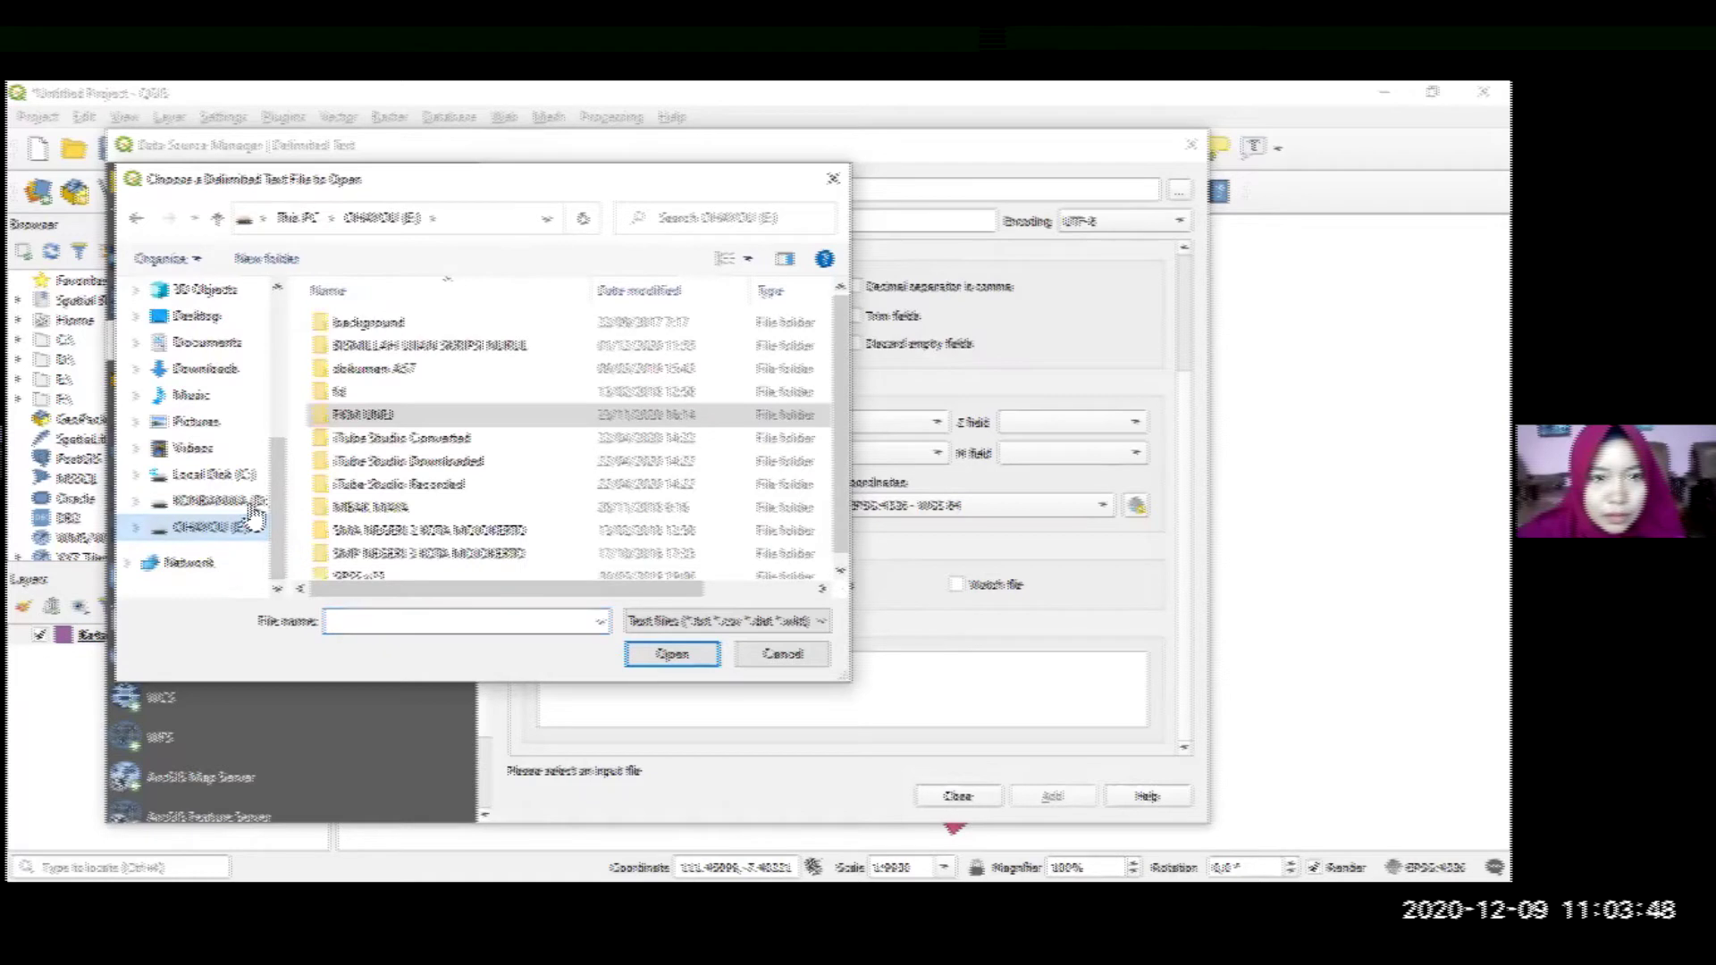
{"action": "double_click", "coordinate": [390, 418]}
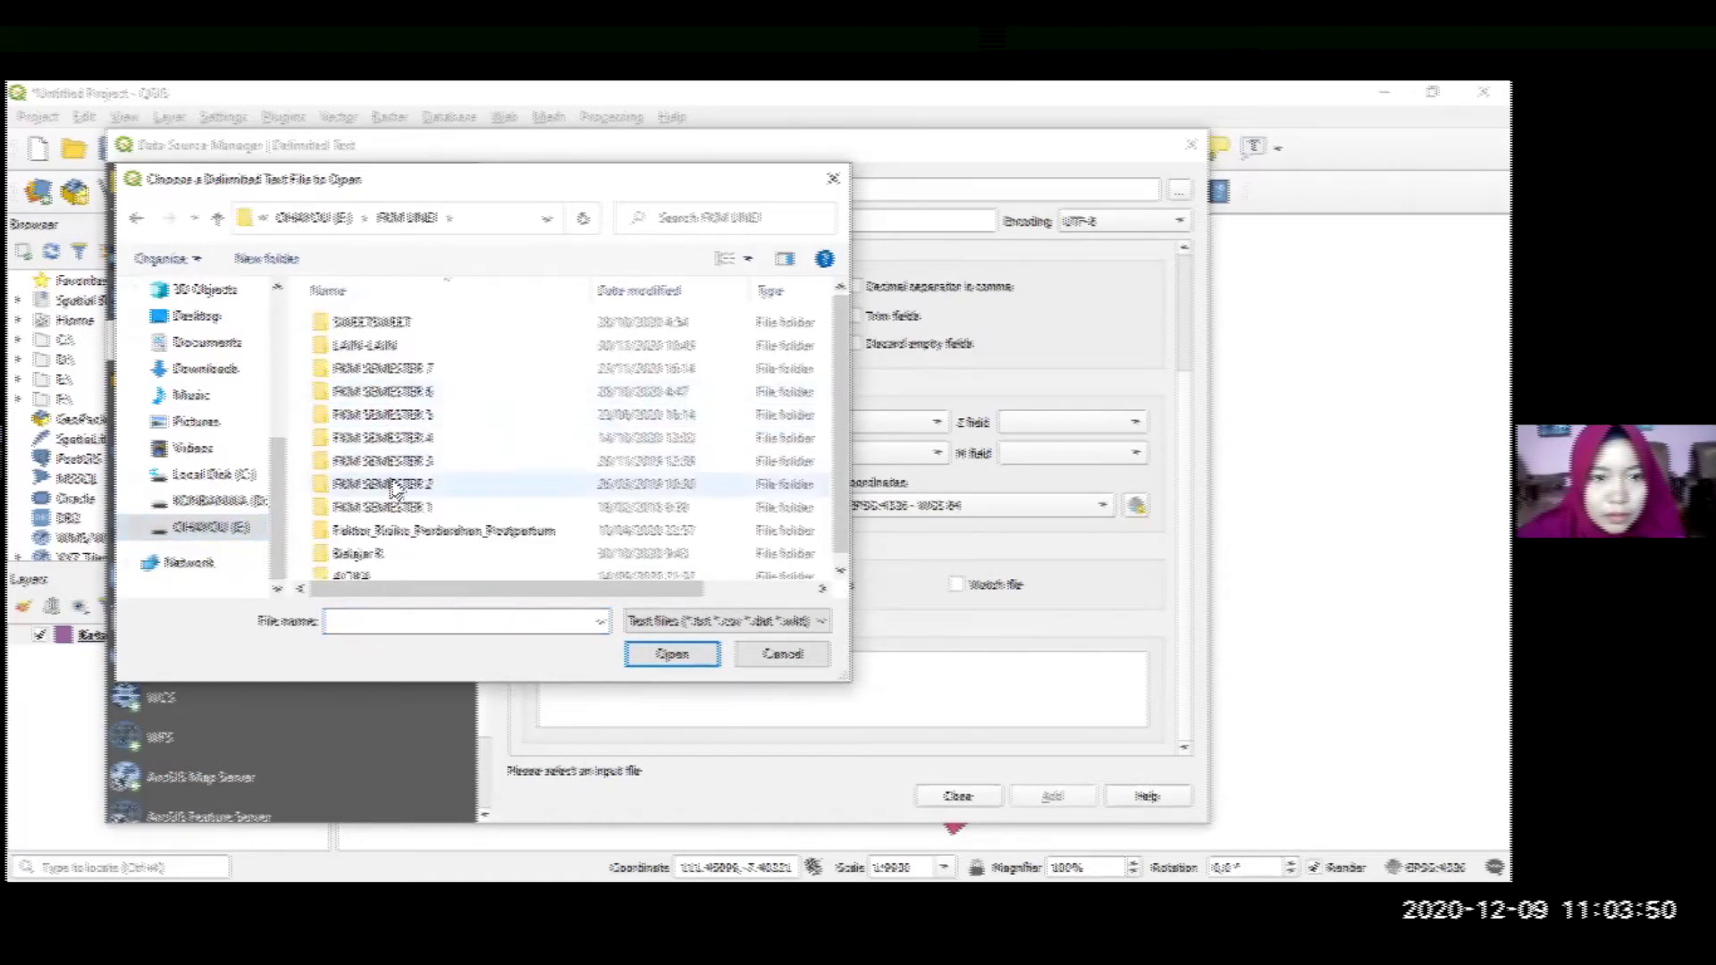
{"action": "double_click", "coordinate": [422, 369]}
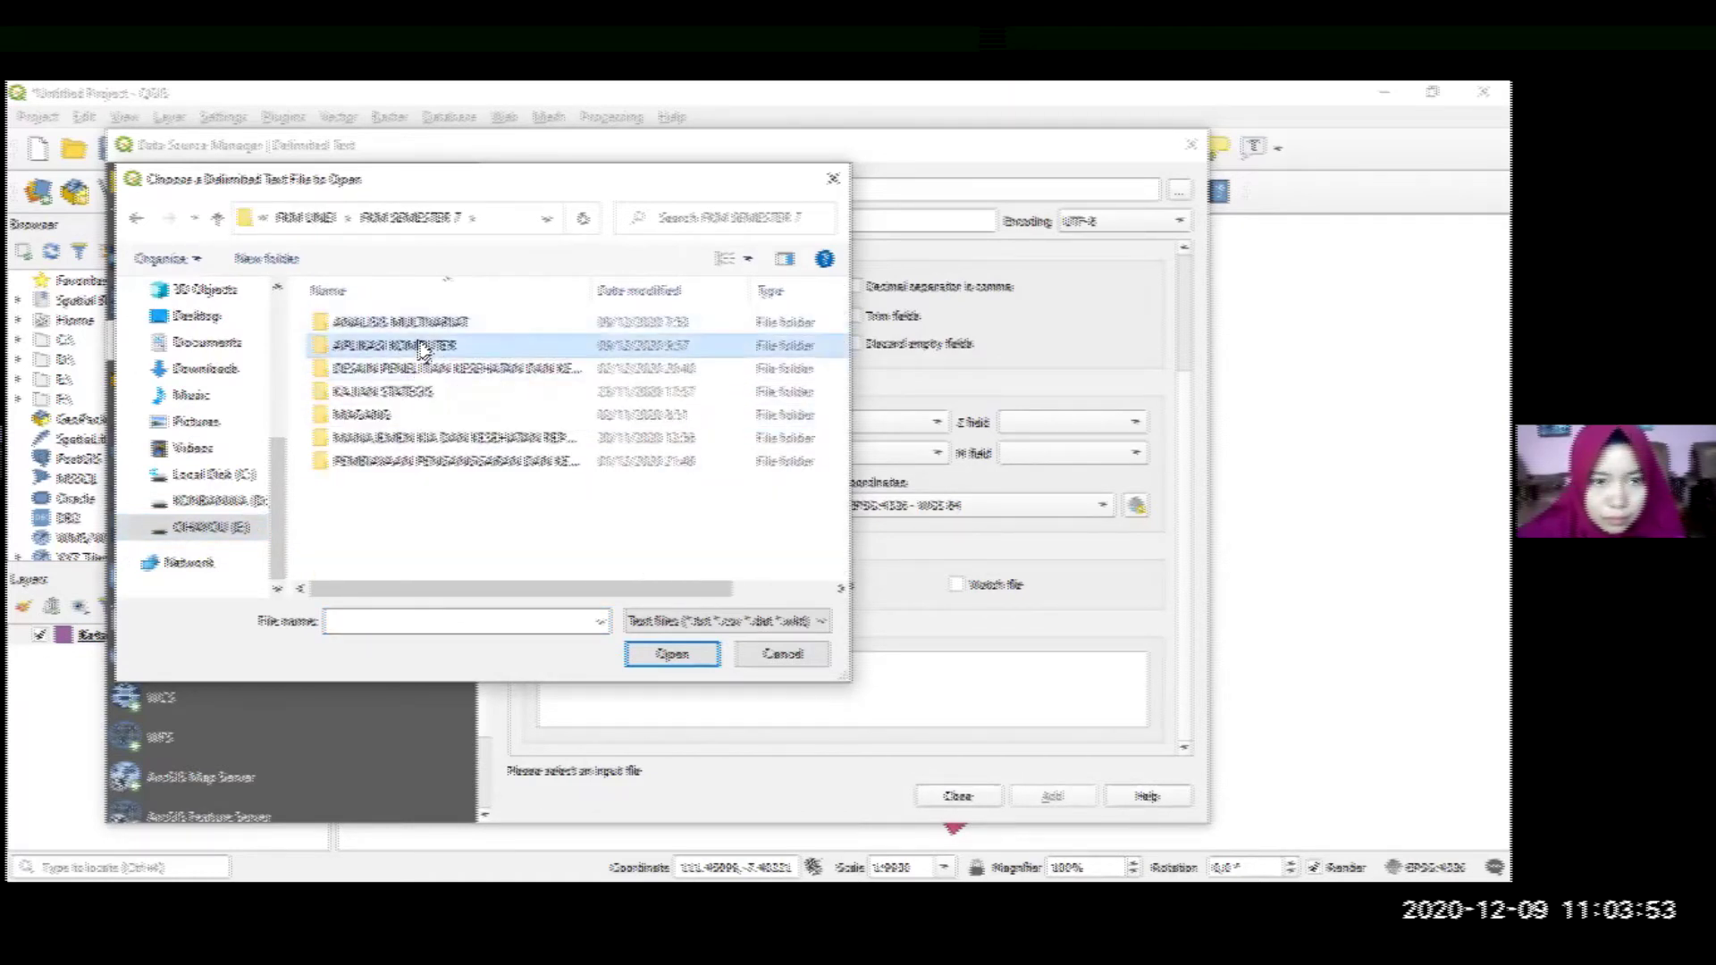
{"action": "double_click", "coordinate": [422, 349]}
{"action": "left_click", "coordinate": [413, 327]}
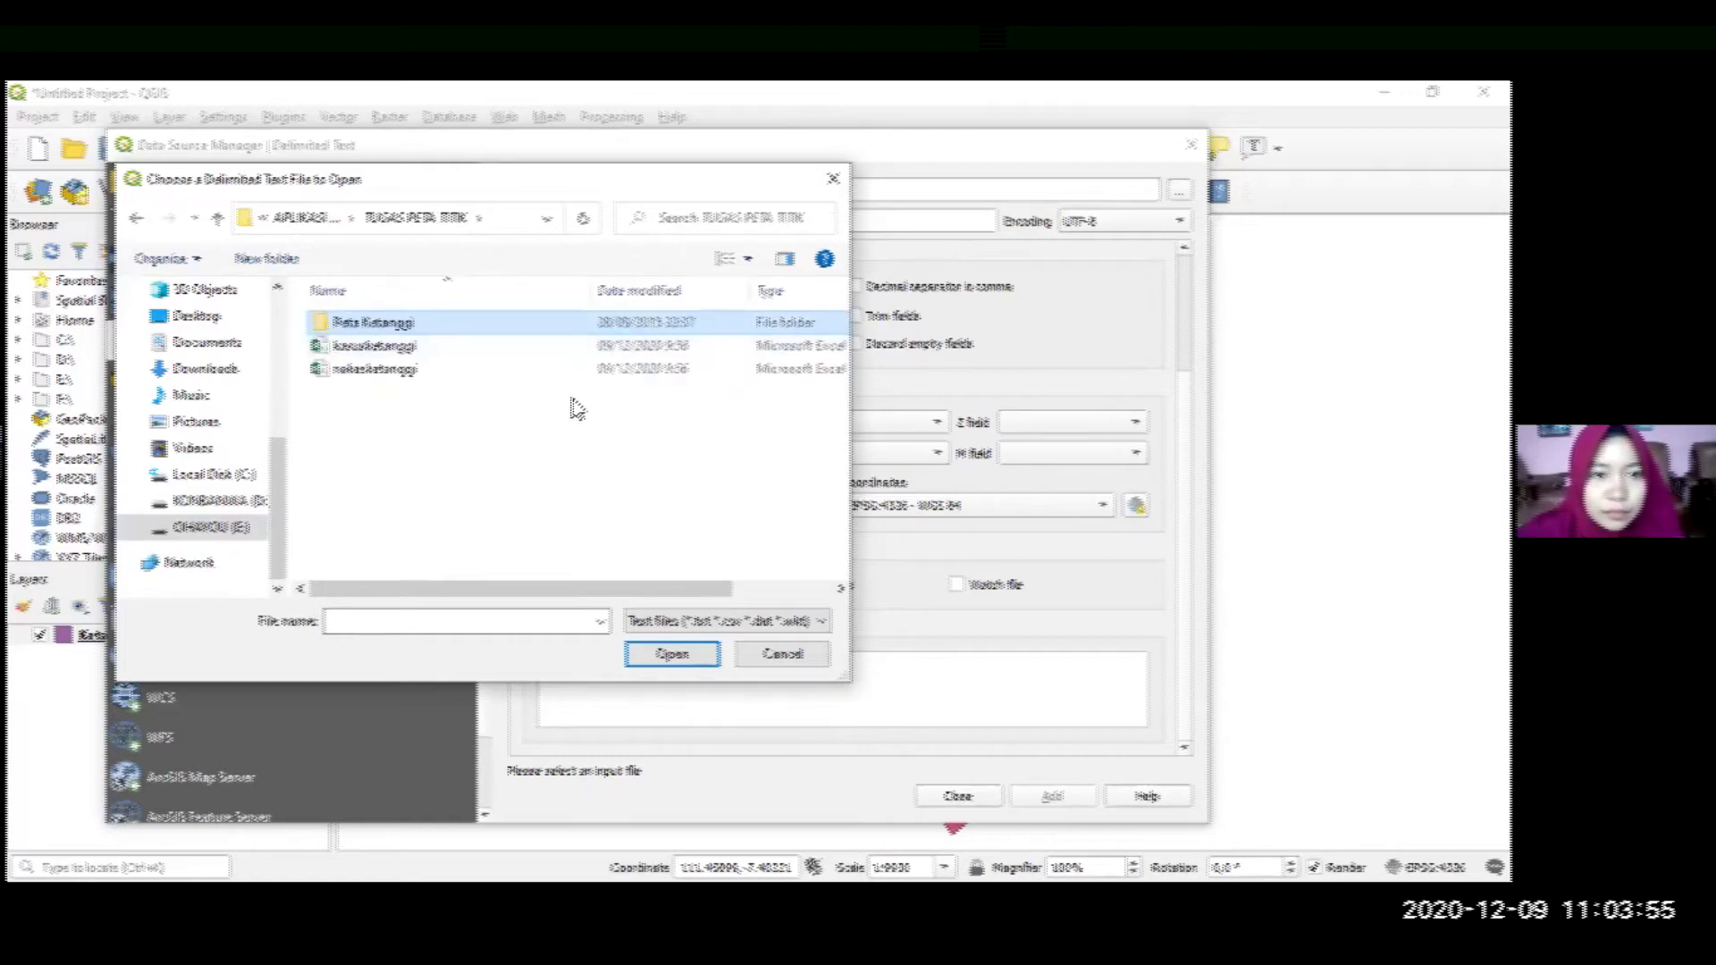
{"action": "left_click", "coordinate": [400, 427]}
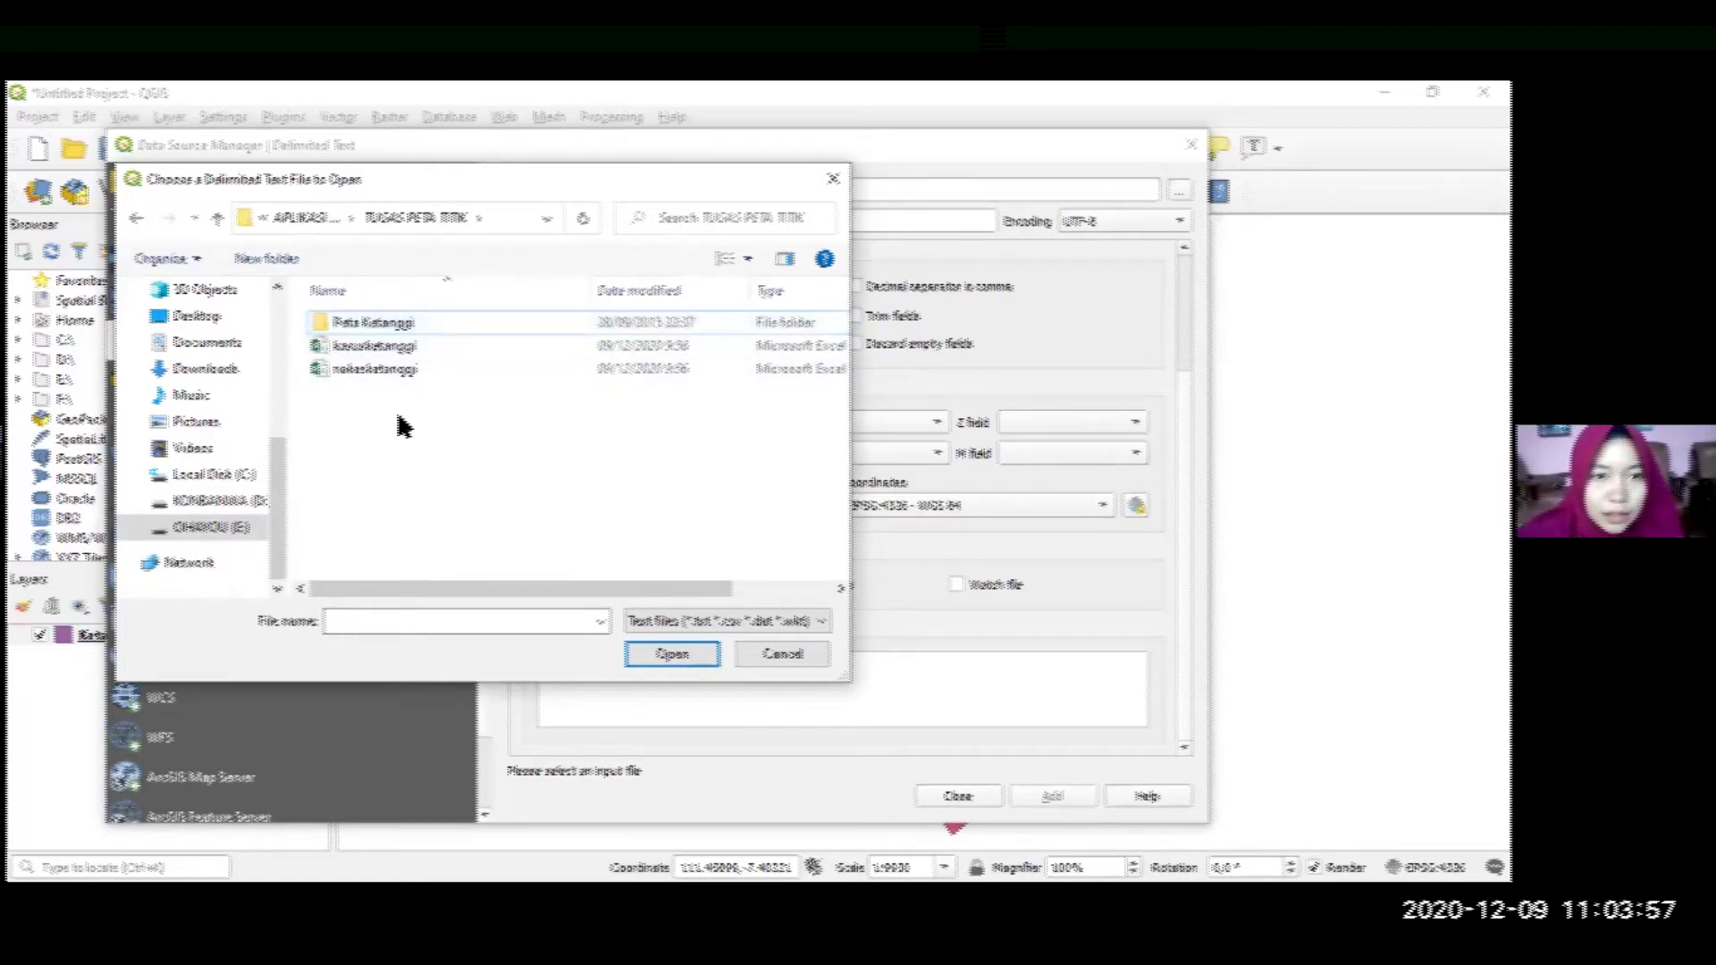
{"action": "left_click", "coordinate": [433, 346]}
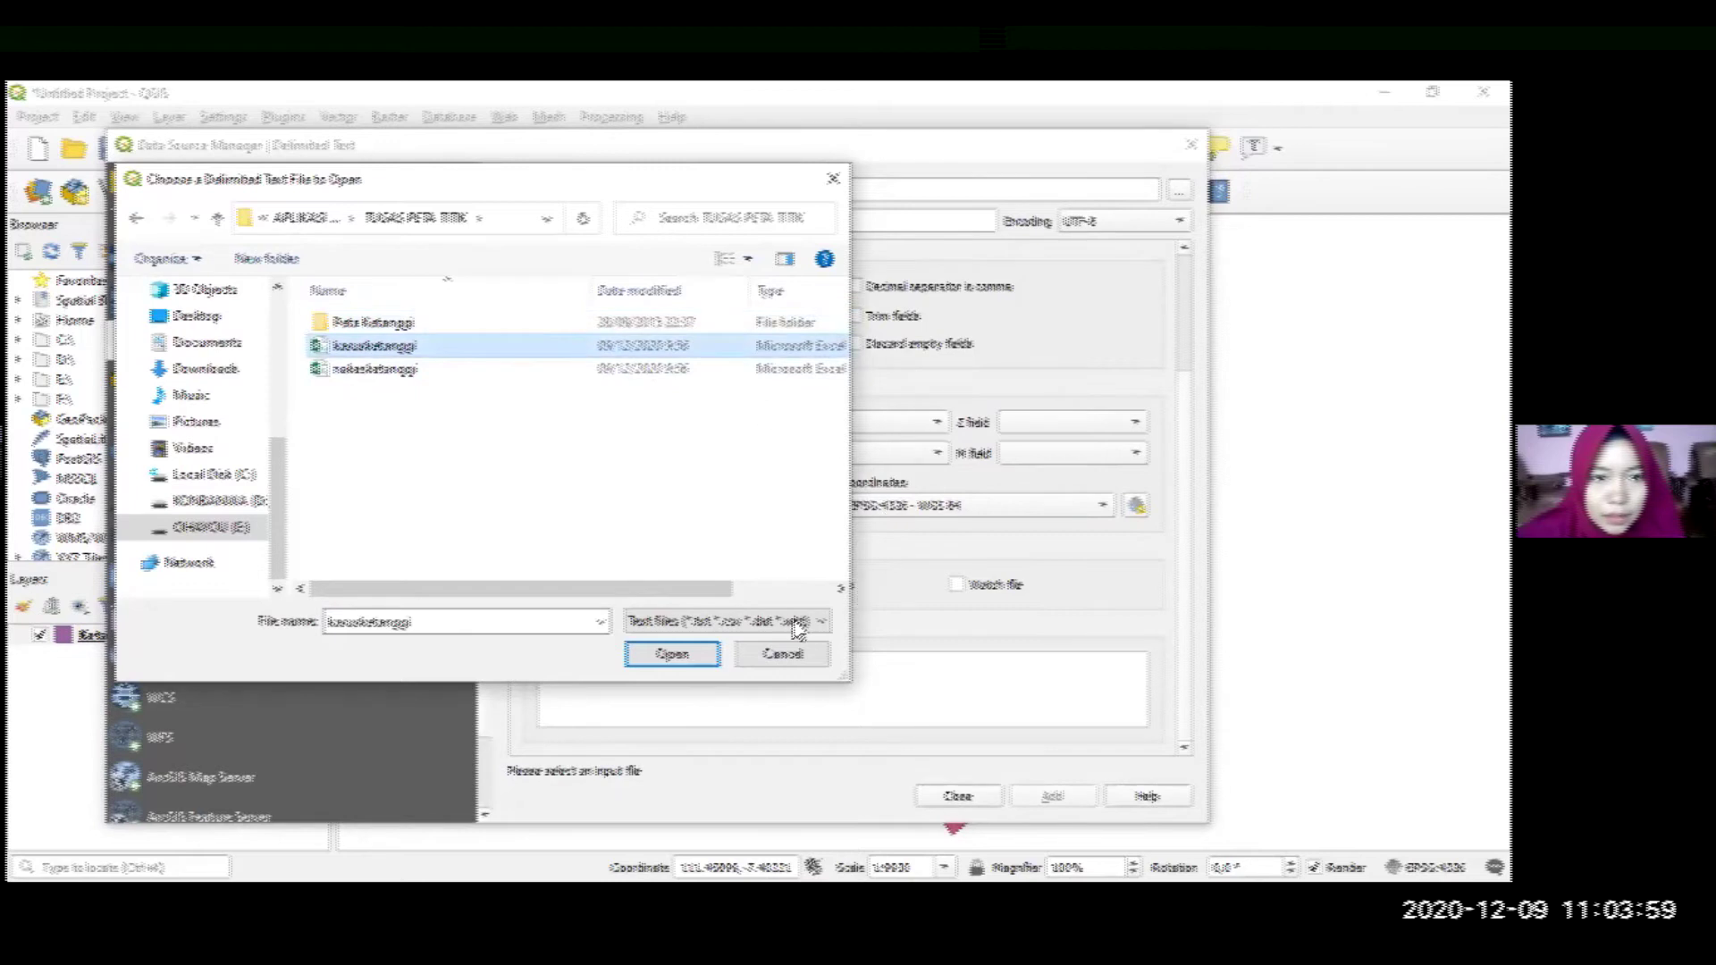
{"action": "left_click", "coordinate": [684, 661]}
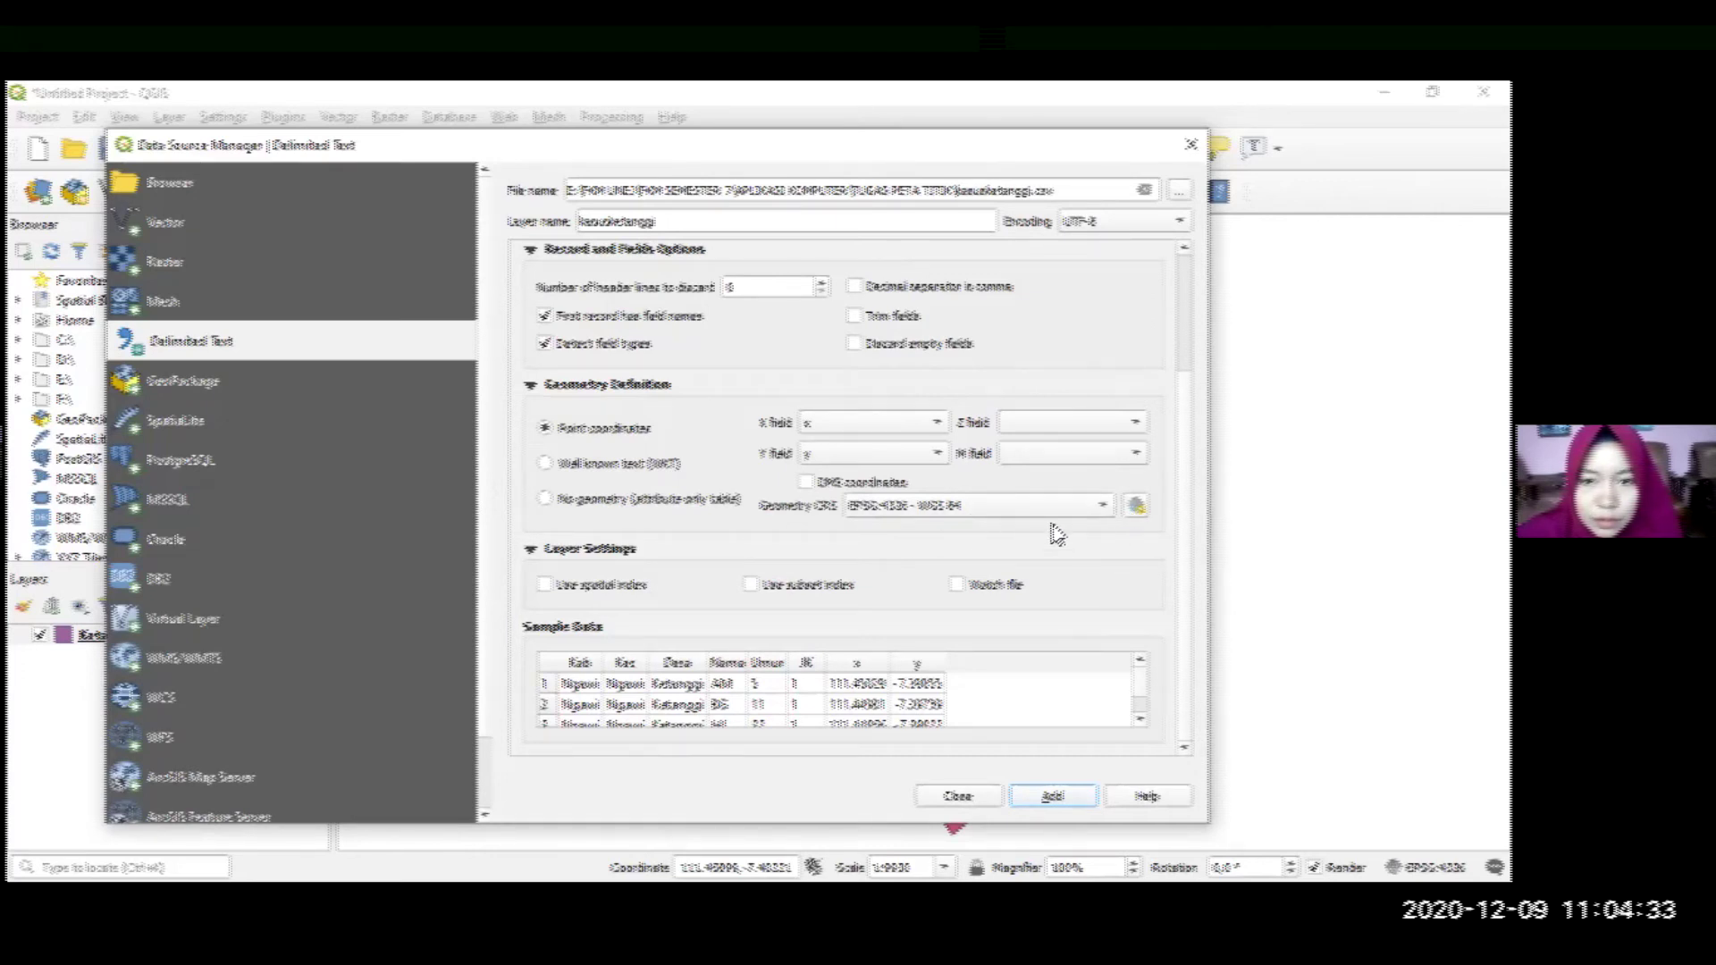
Choose WGS 84 (EPSG:4326) as the geometry CRS of the kasusketanggi layer
{"action": "left_click", "coordinate": [1136, 506]}
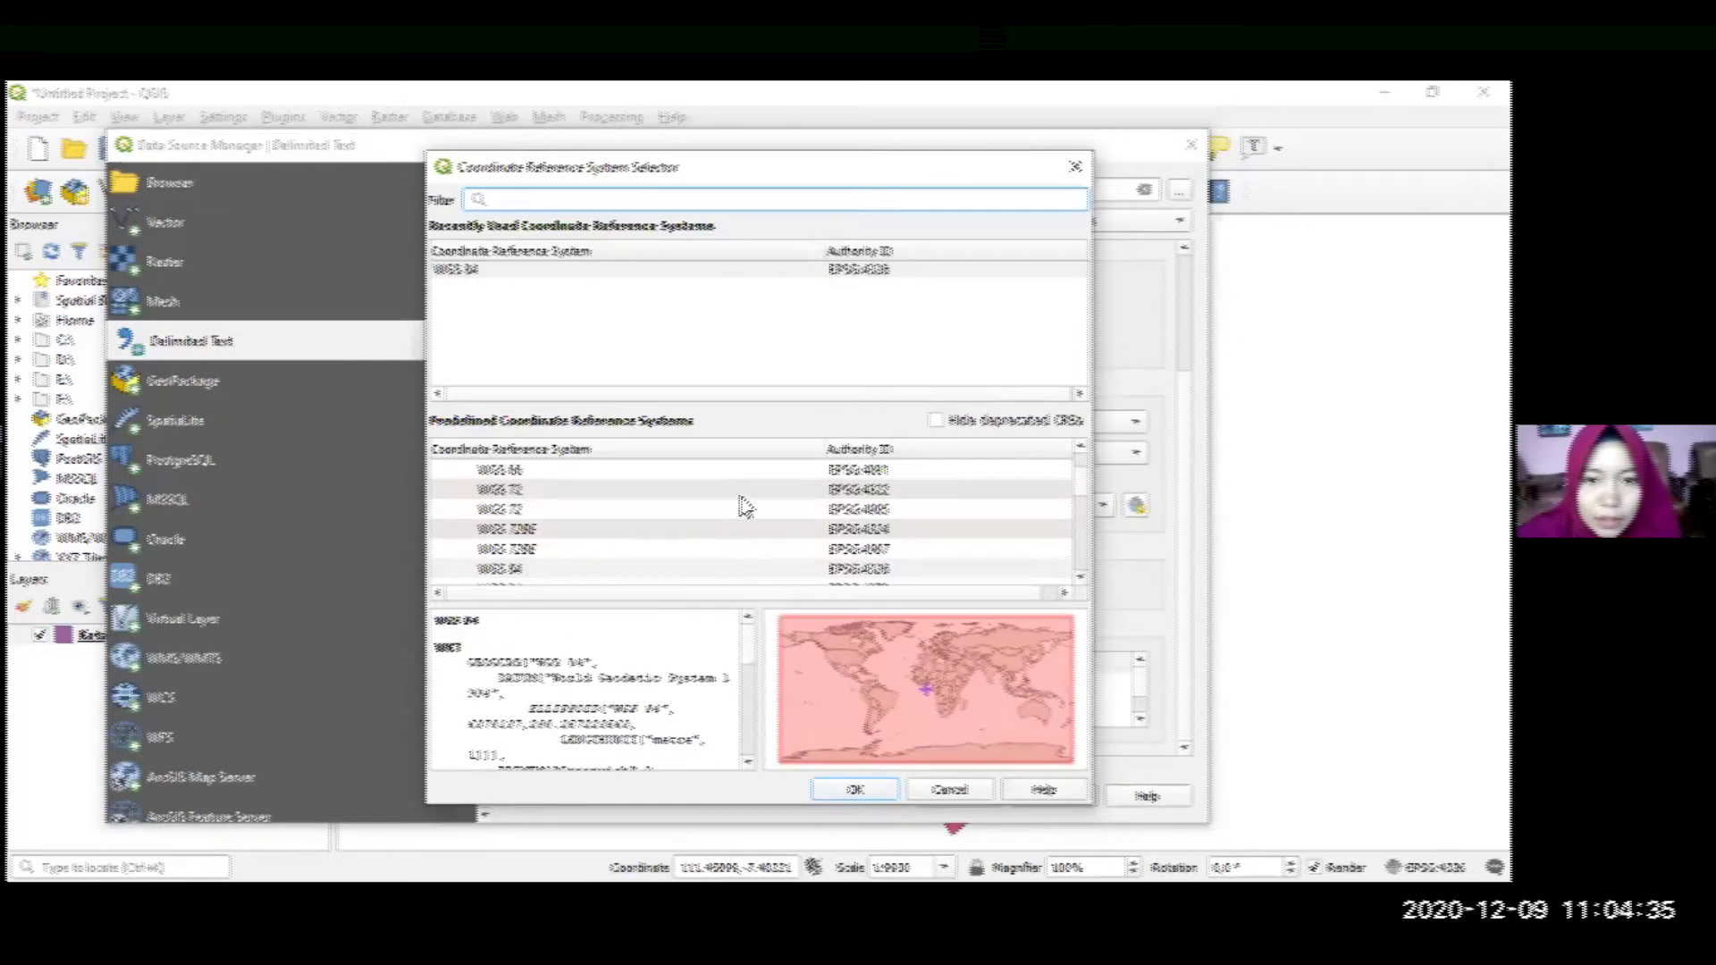
{"action": "left_click", "coordinate": [820, 575]}
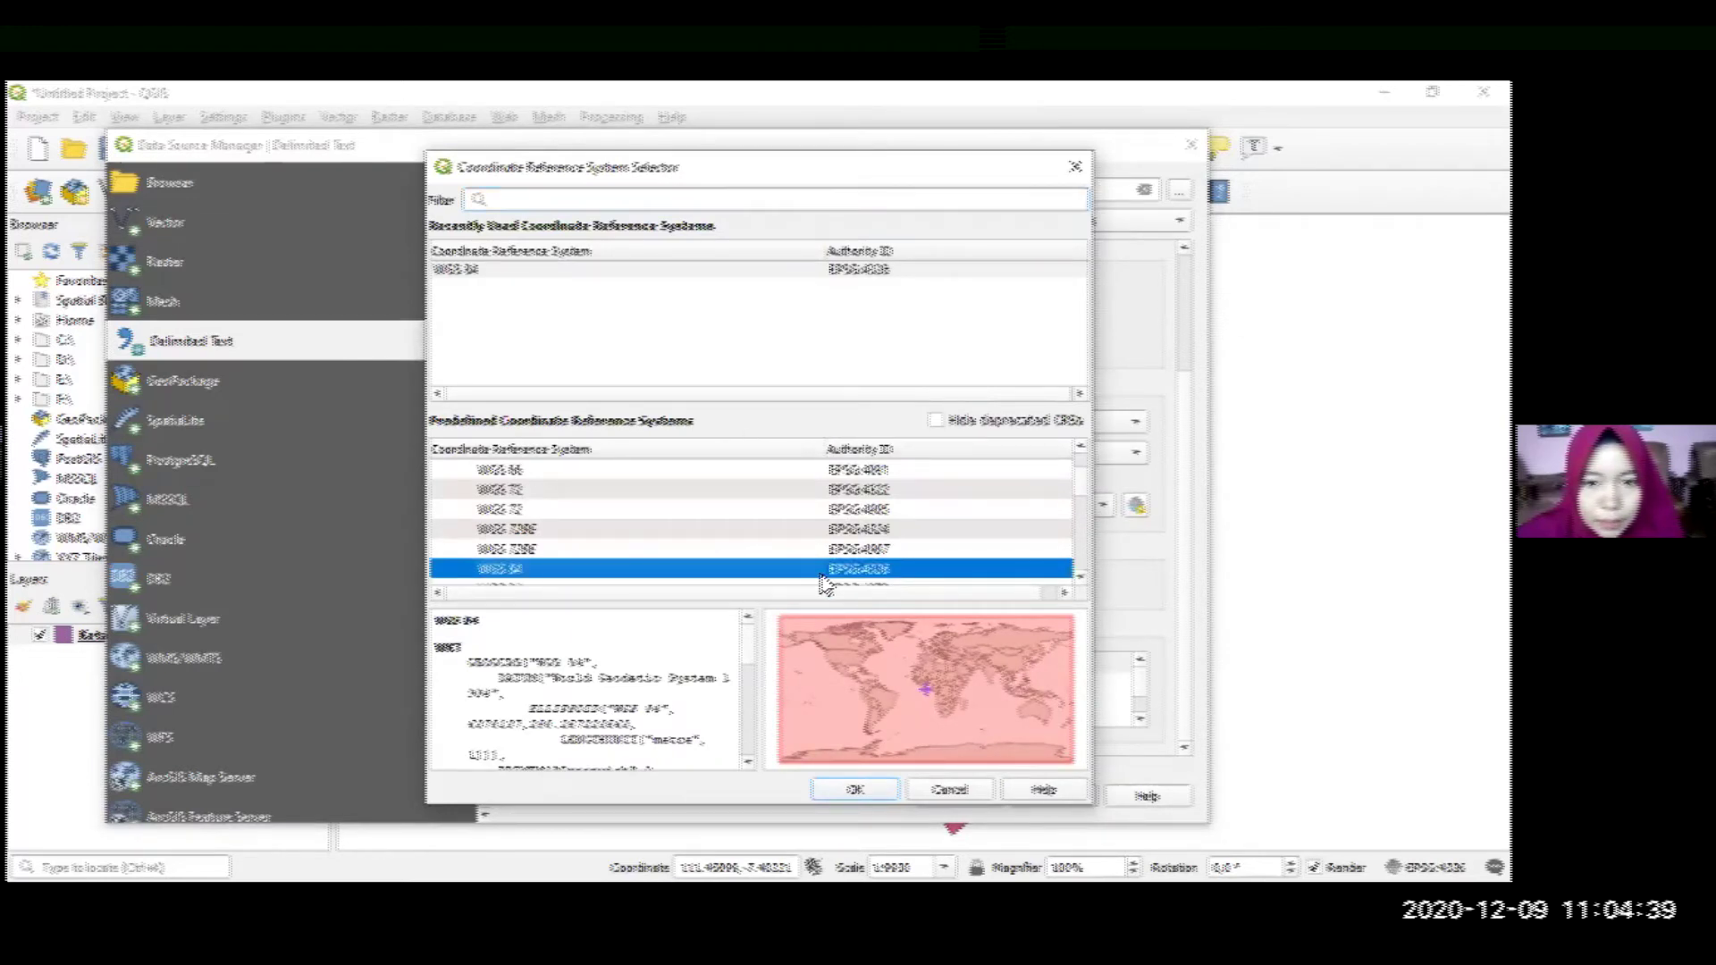
{"action": "key", "text": "Return"}
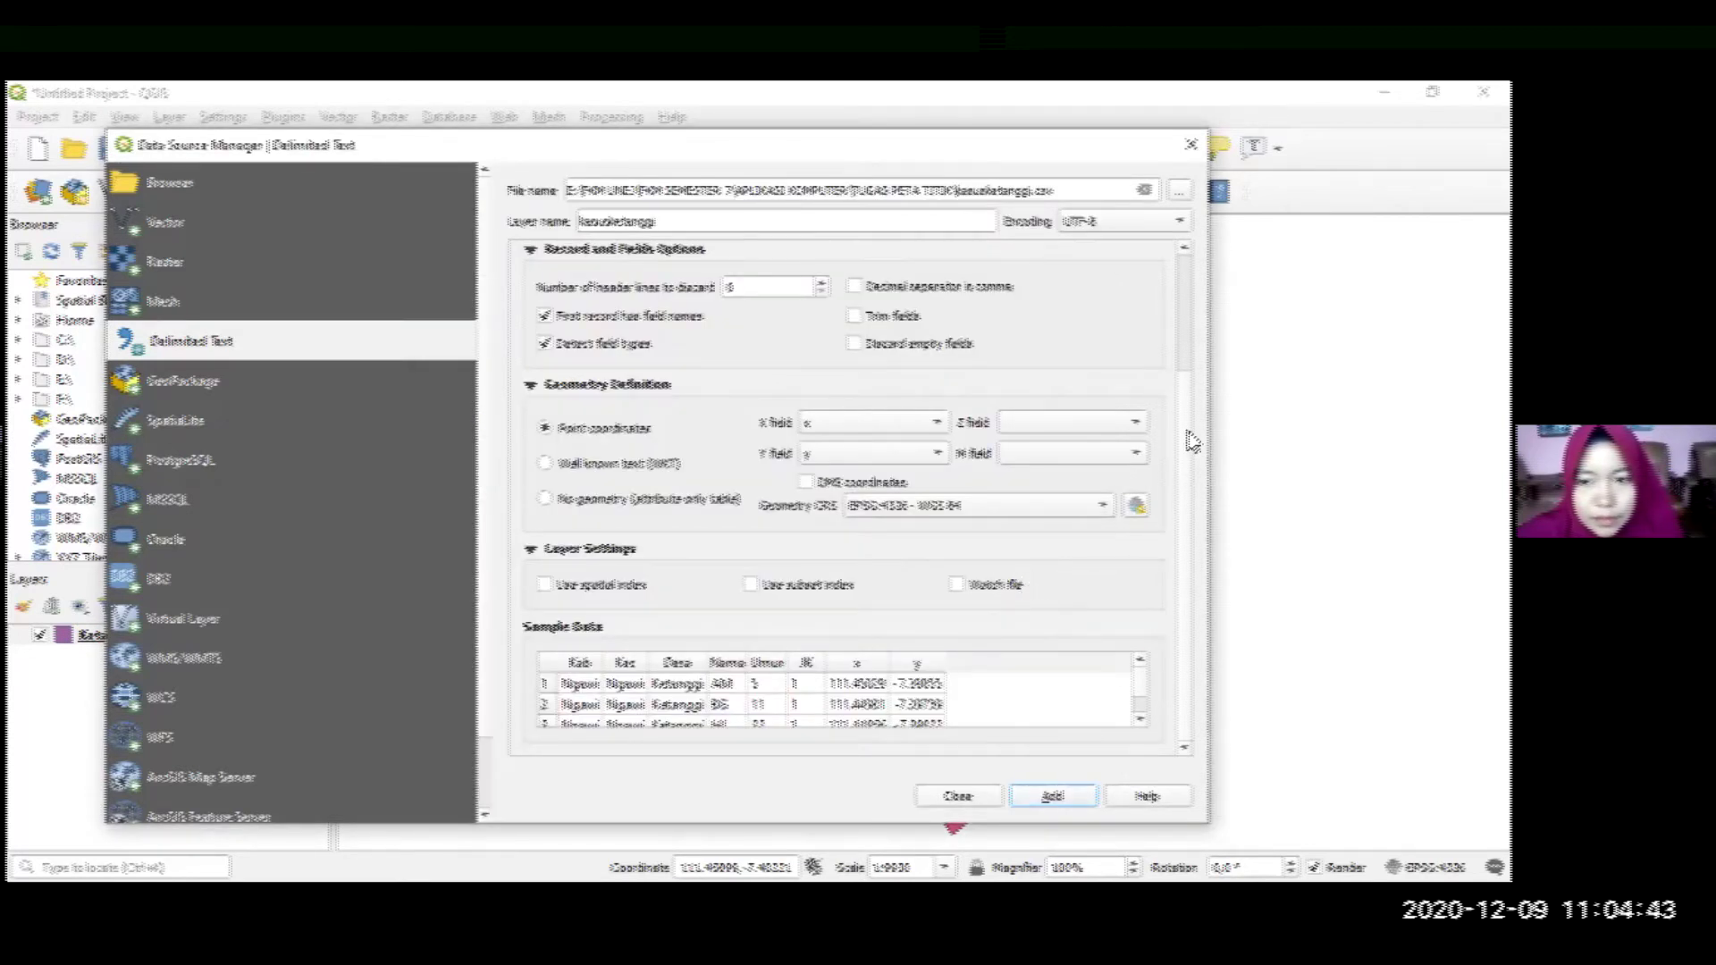
Check the file format, field, geometry and sample data of kasusketanggi and add it to the map as a point layer
{"action": "scroll", "coordinate": [1194, 458], "scroll_direction": "up", "scroll_amount": 3}
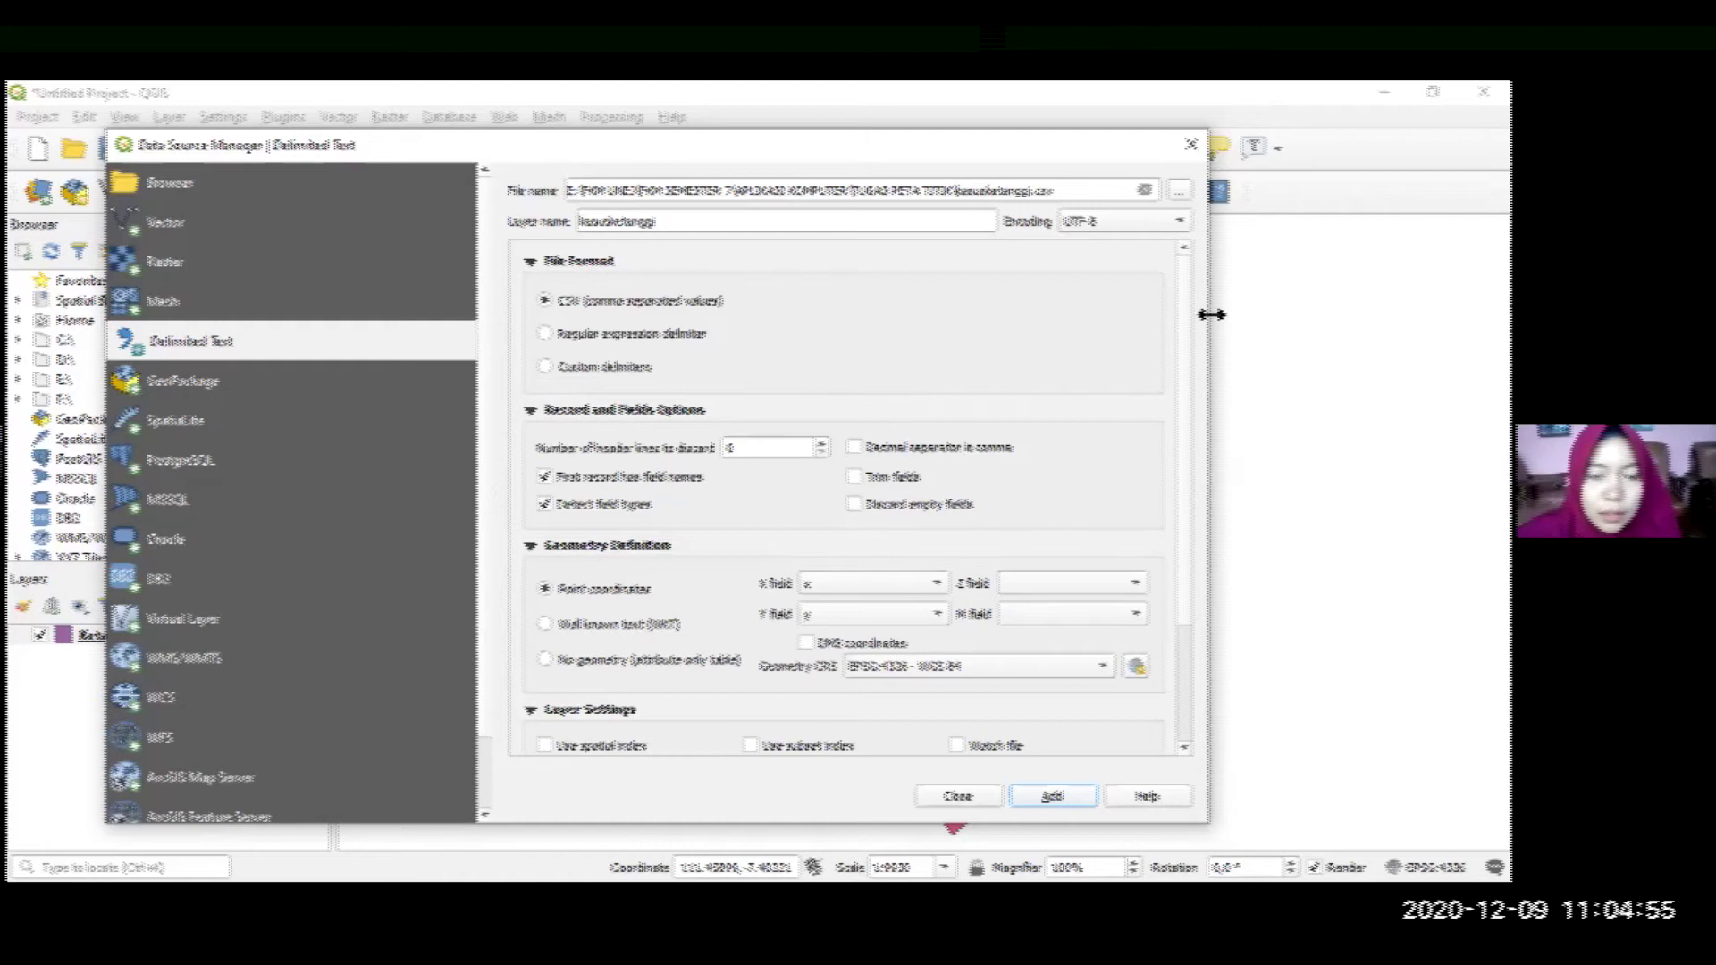
{"action": "left_click_drag", "start_coordinate": [1191, 440], "coordinate": [1198, 630]}
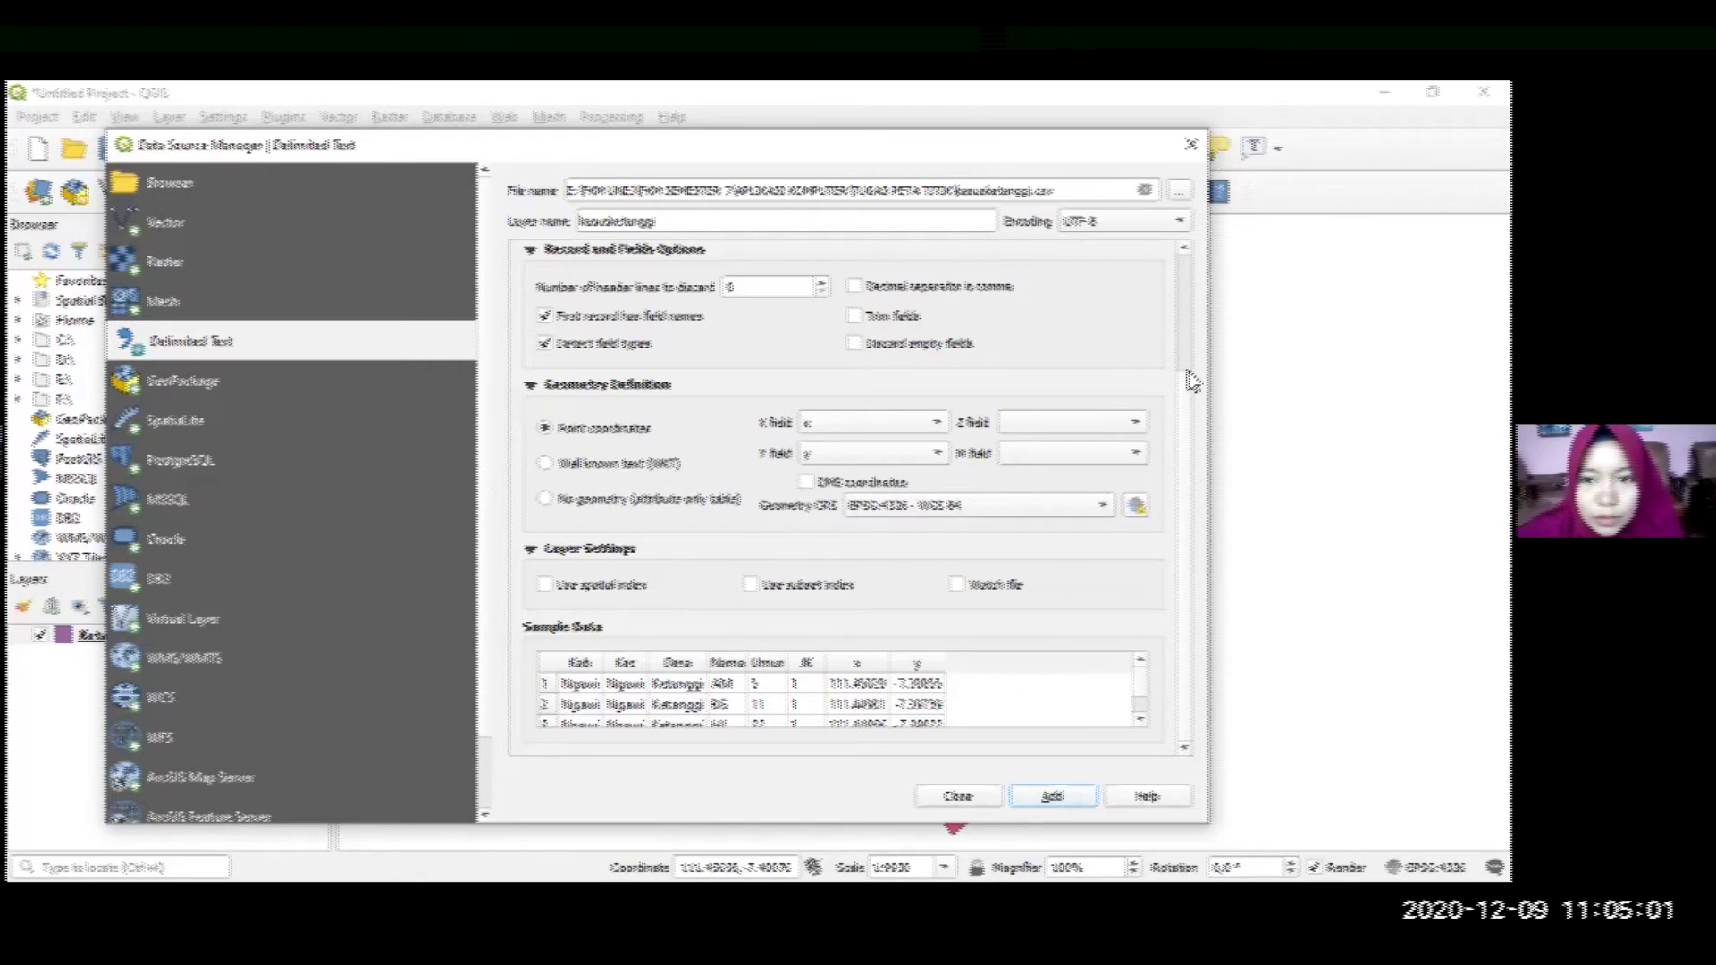
{"action": "scroll", "coordinate": [1181, 263], "scroll_direction": "up", "scroll_amount": 3}
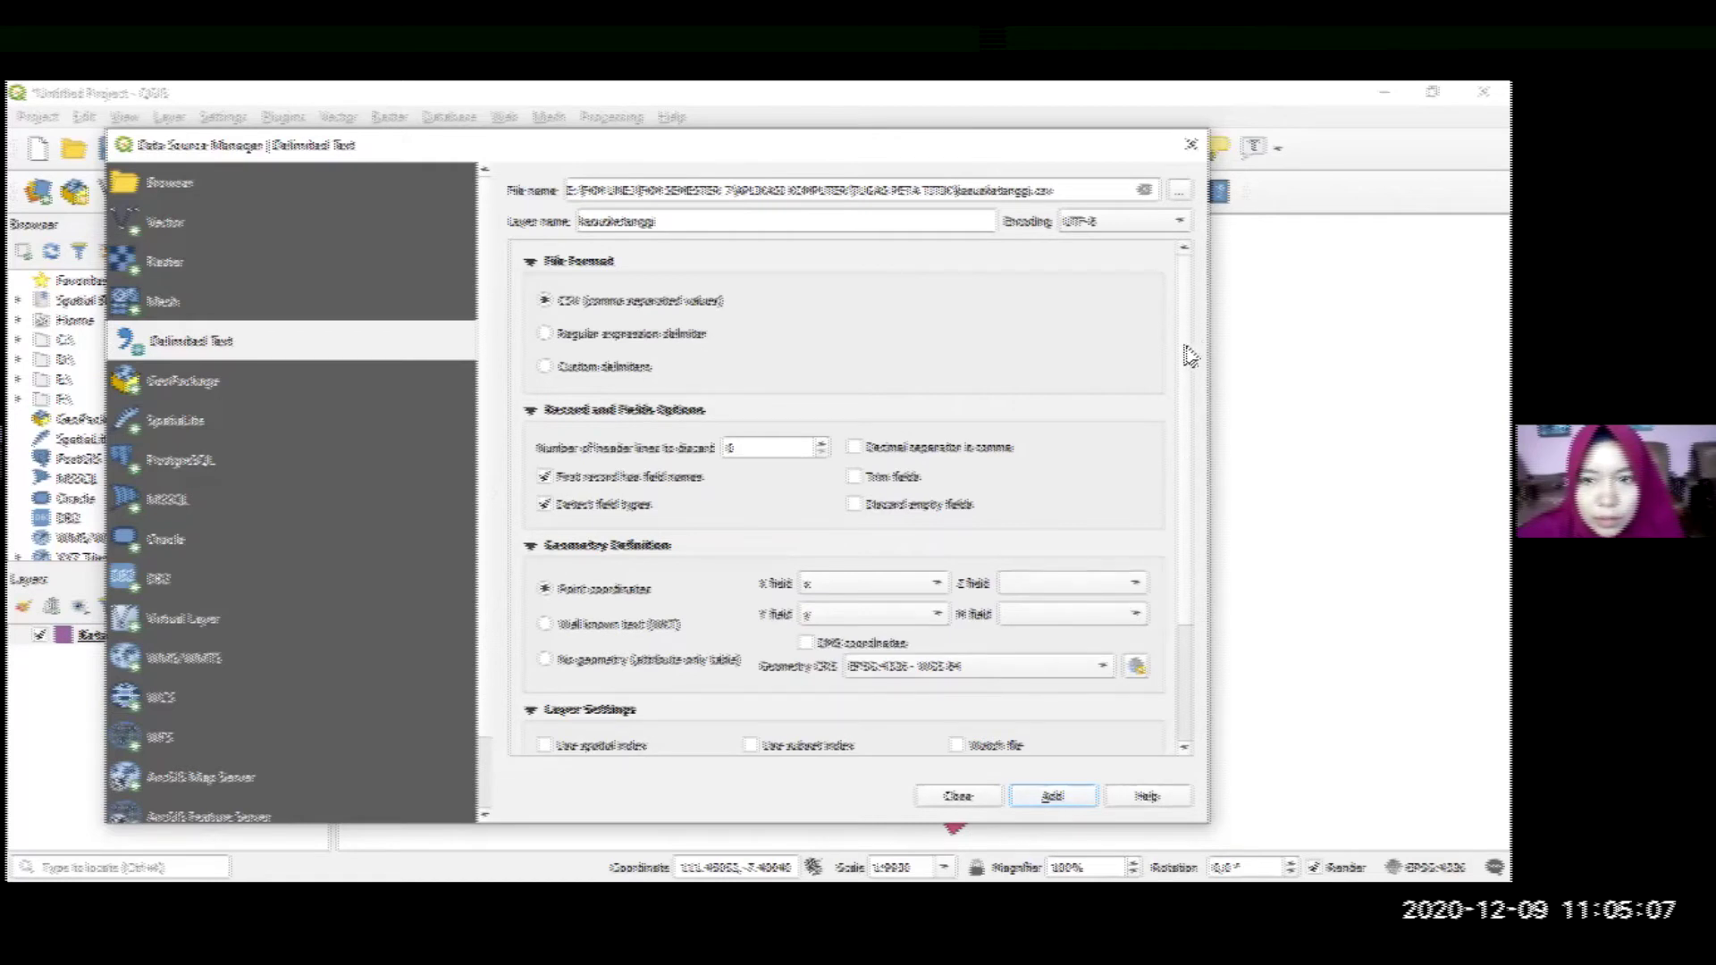
{"action": "left_click_drag", "start_coordinate": [1191, 340], "coordinate": [1201, 587]}
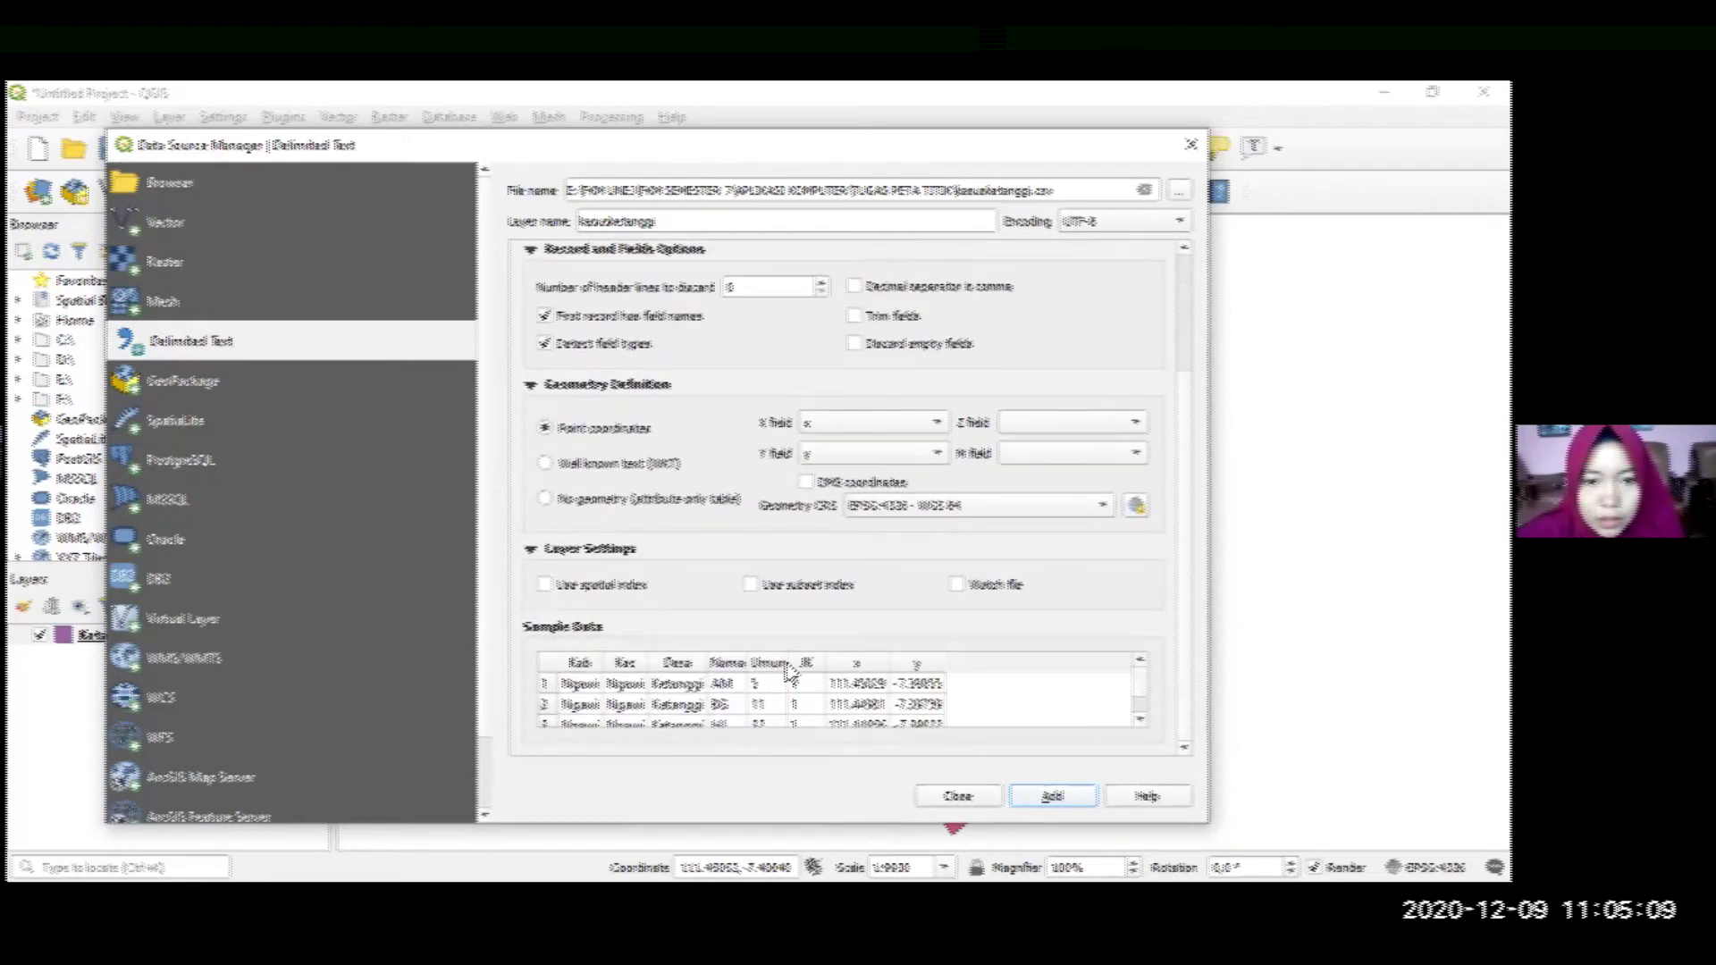
{"action": "scroll", "coordinate": [1148, 709], "scroll_direction": "down", "scroll_amount": 6}
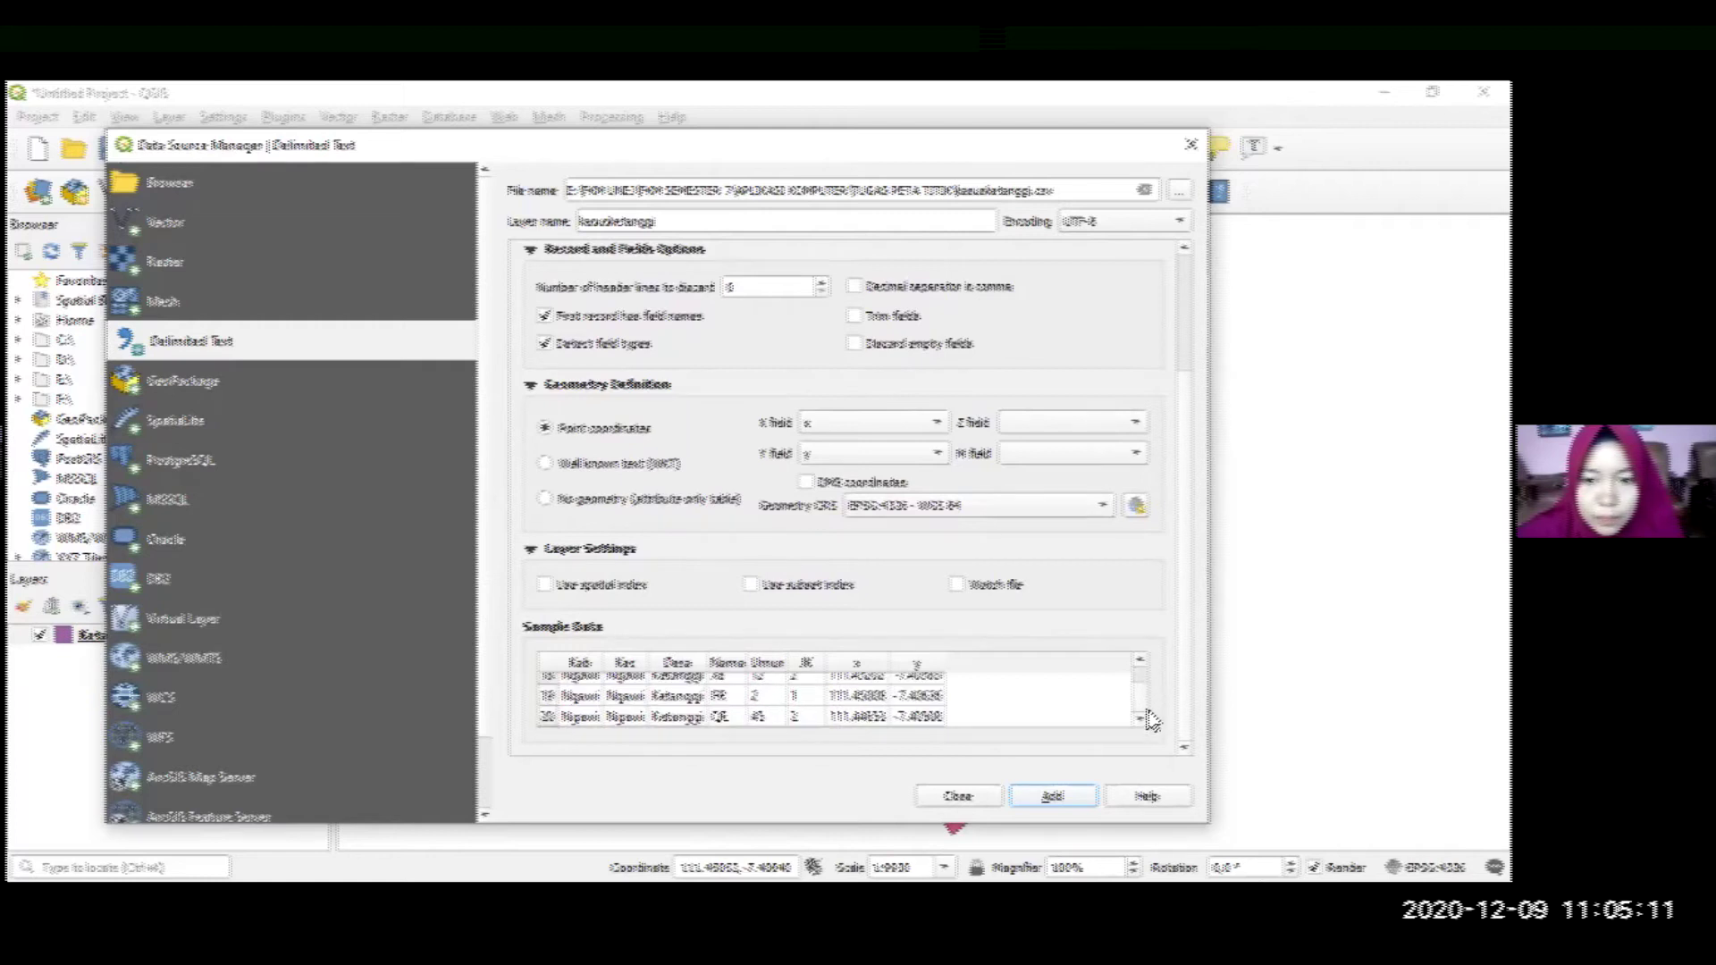
{"action": "left_click", "coordinate": [1052, 798]}
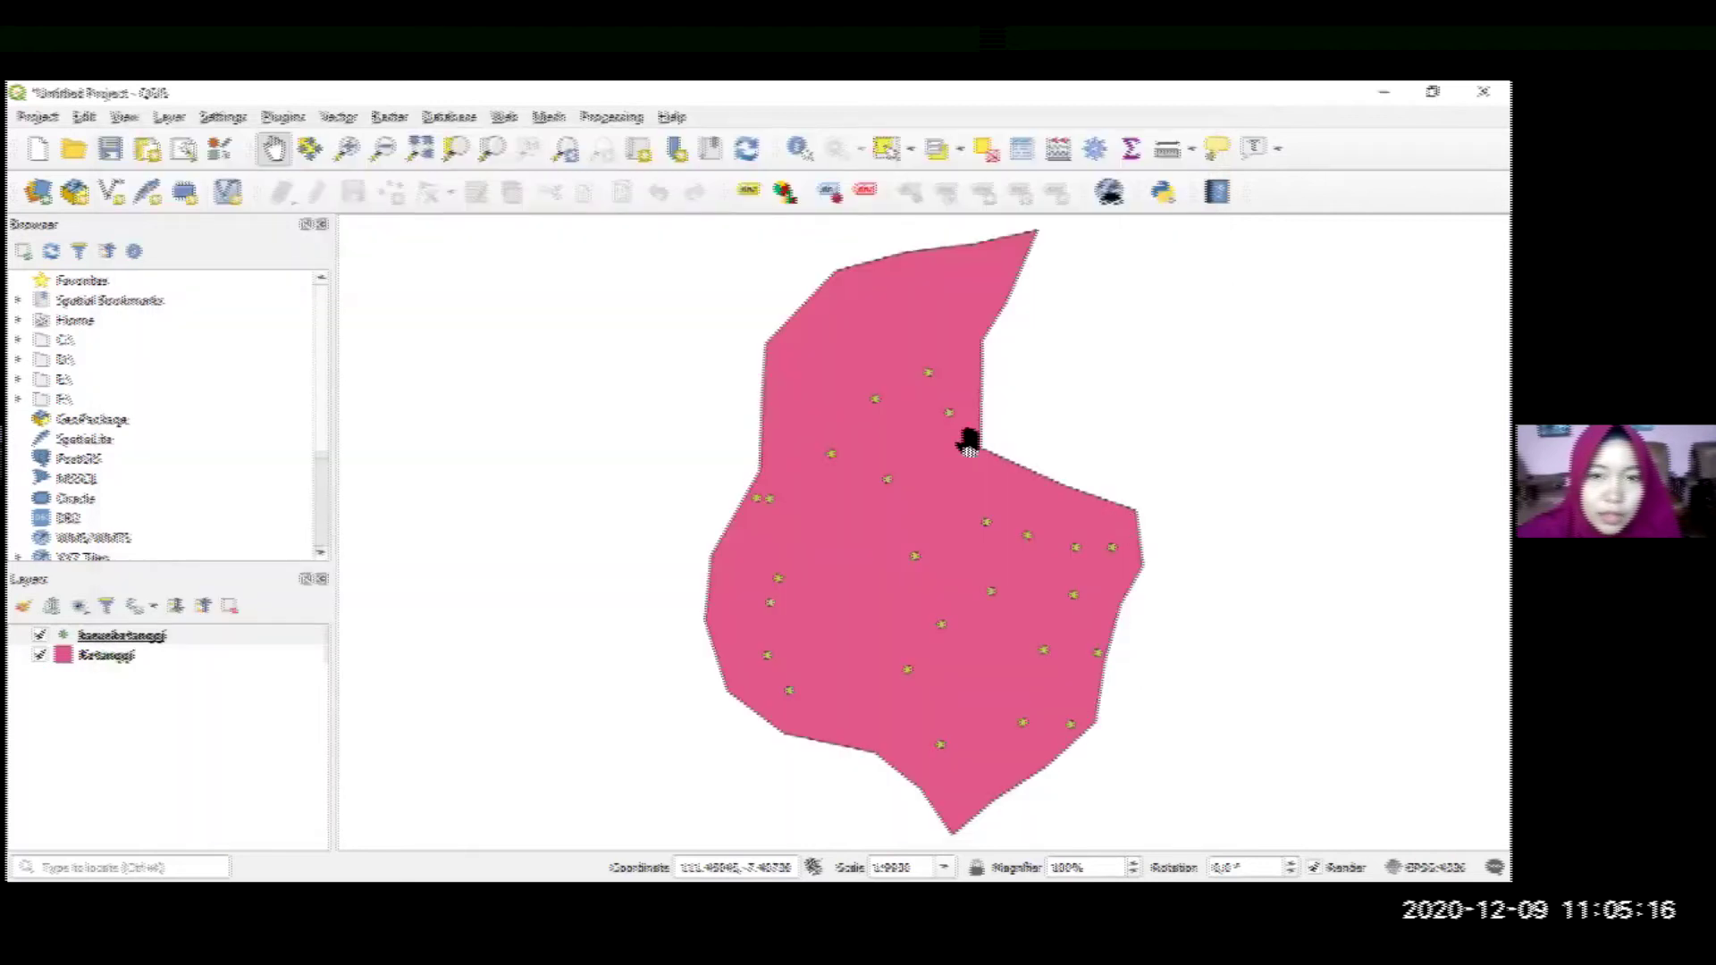
{"action": "left_click", "coordinate": [925, 790]}
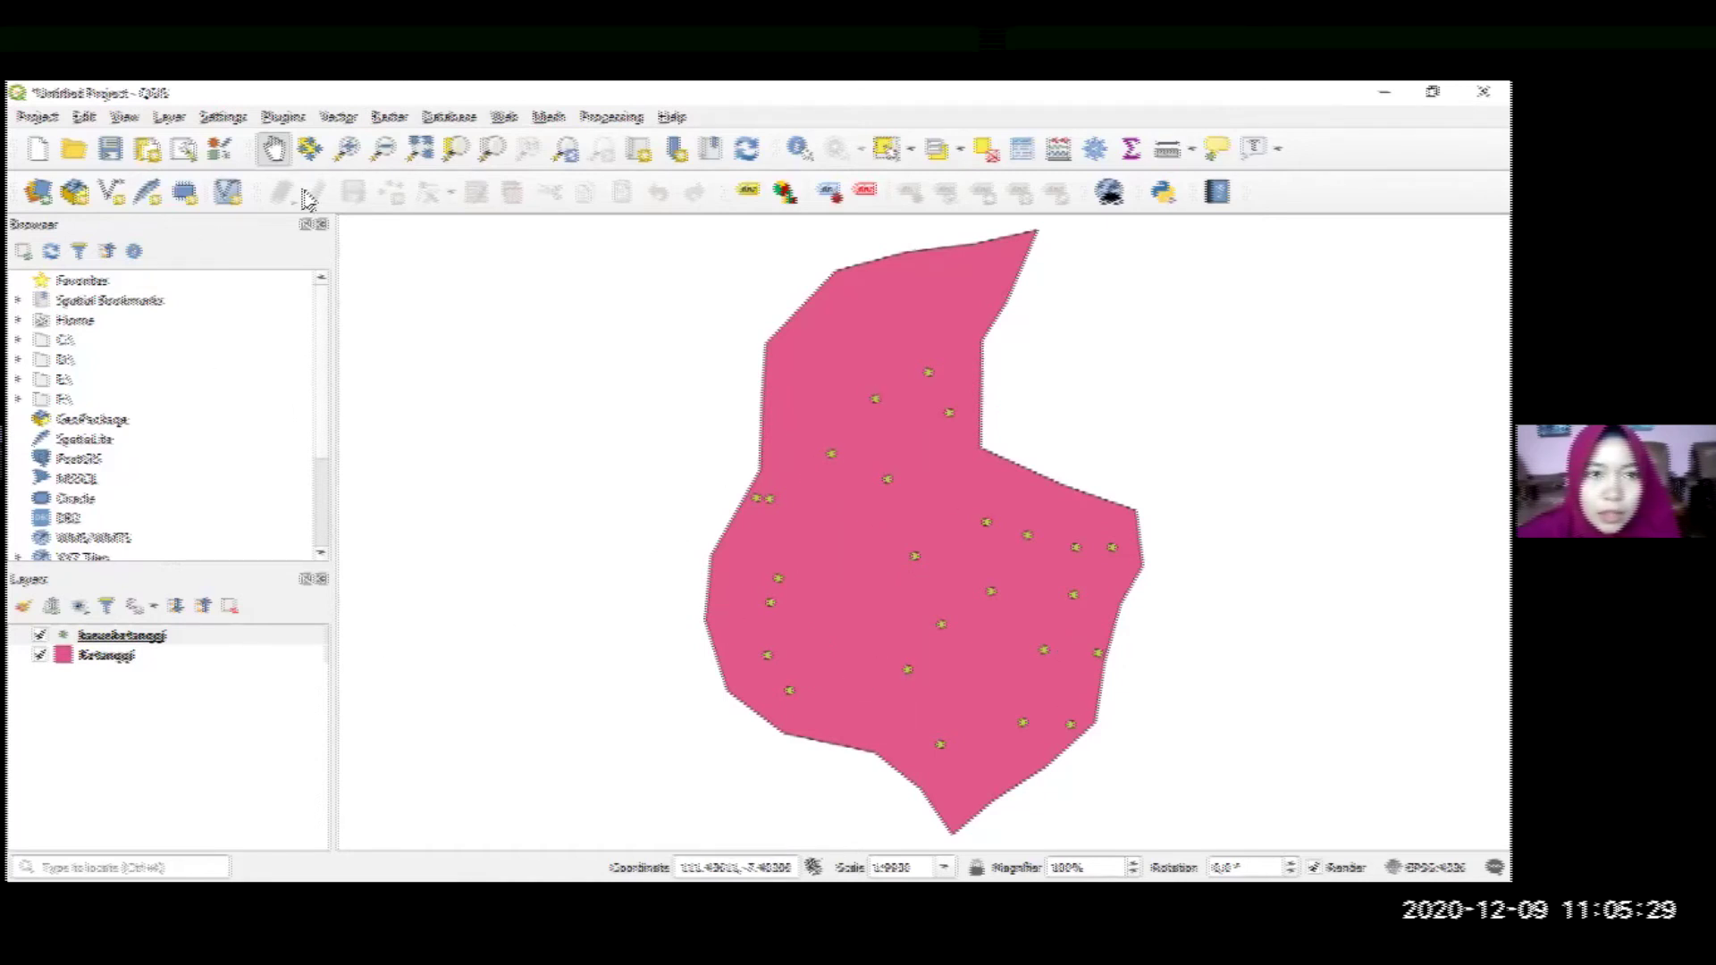
Start another delimited text layer and load the nakesketanggi CSV file from TUGAS PETA TITIK as its source
{"action": "left_click", "coordinate": [167, 122]}
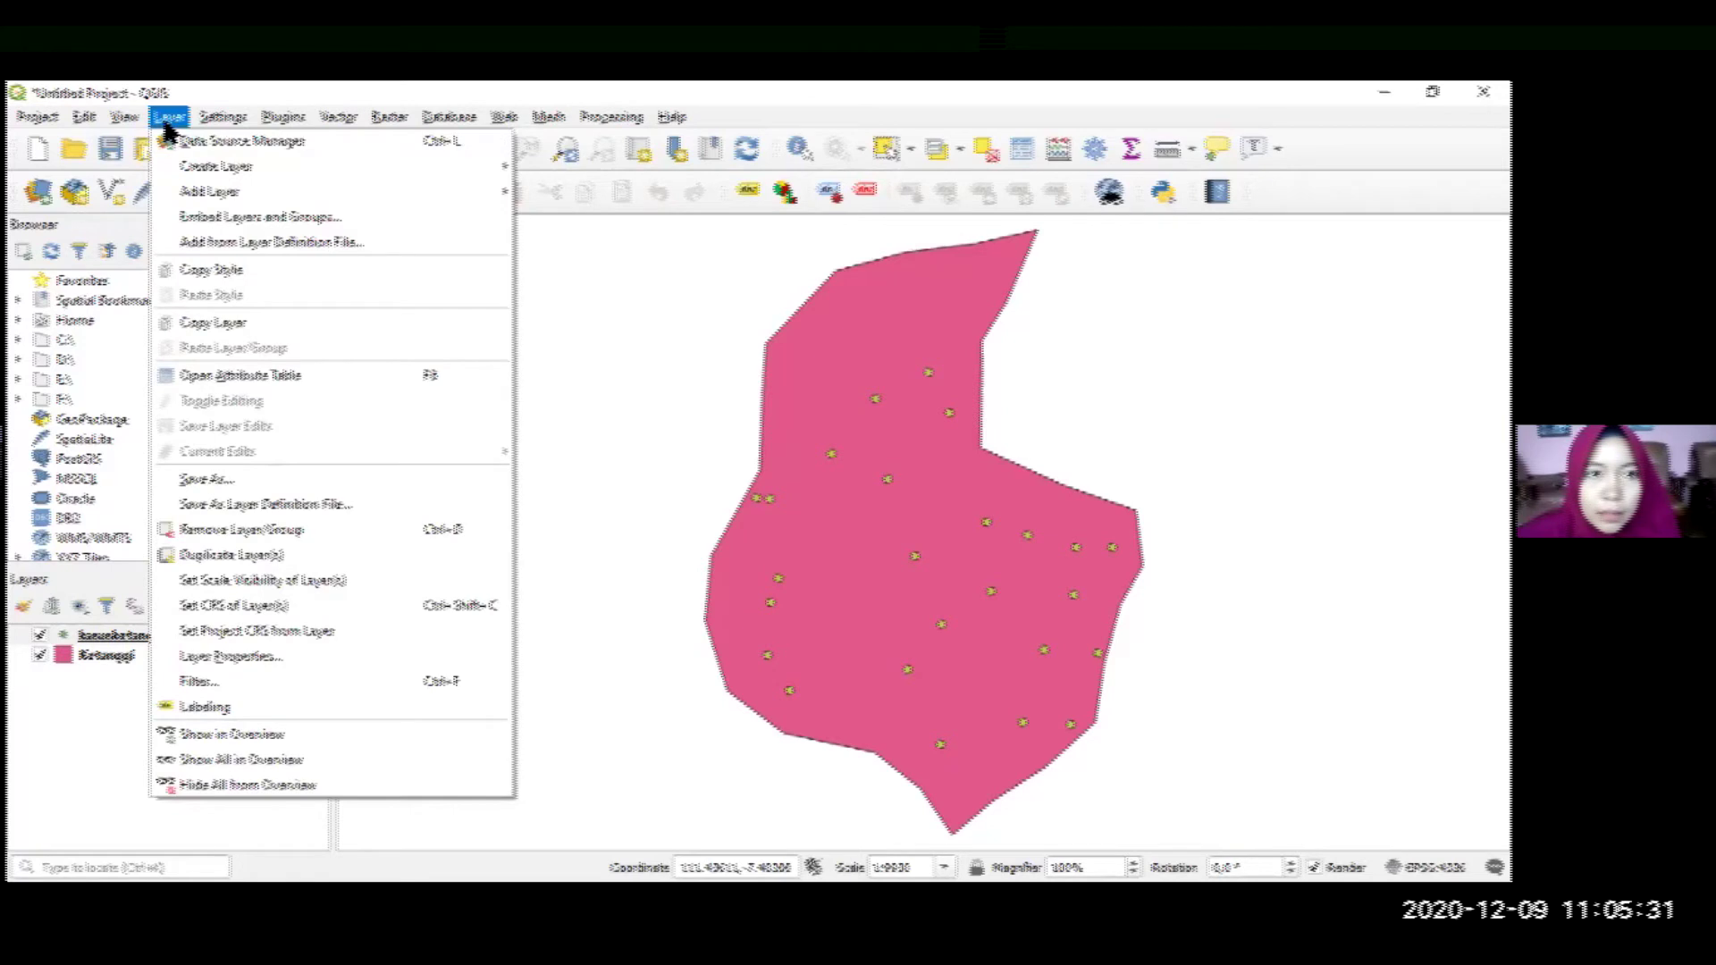
{"action": "mouse_move", "coordinate": [193, 193]}
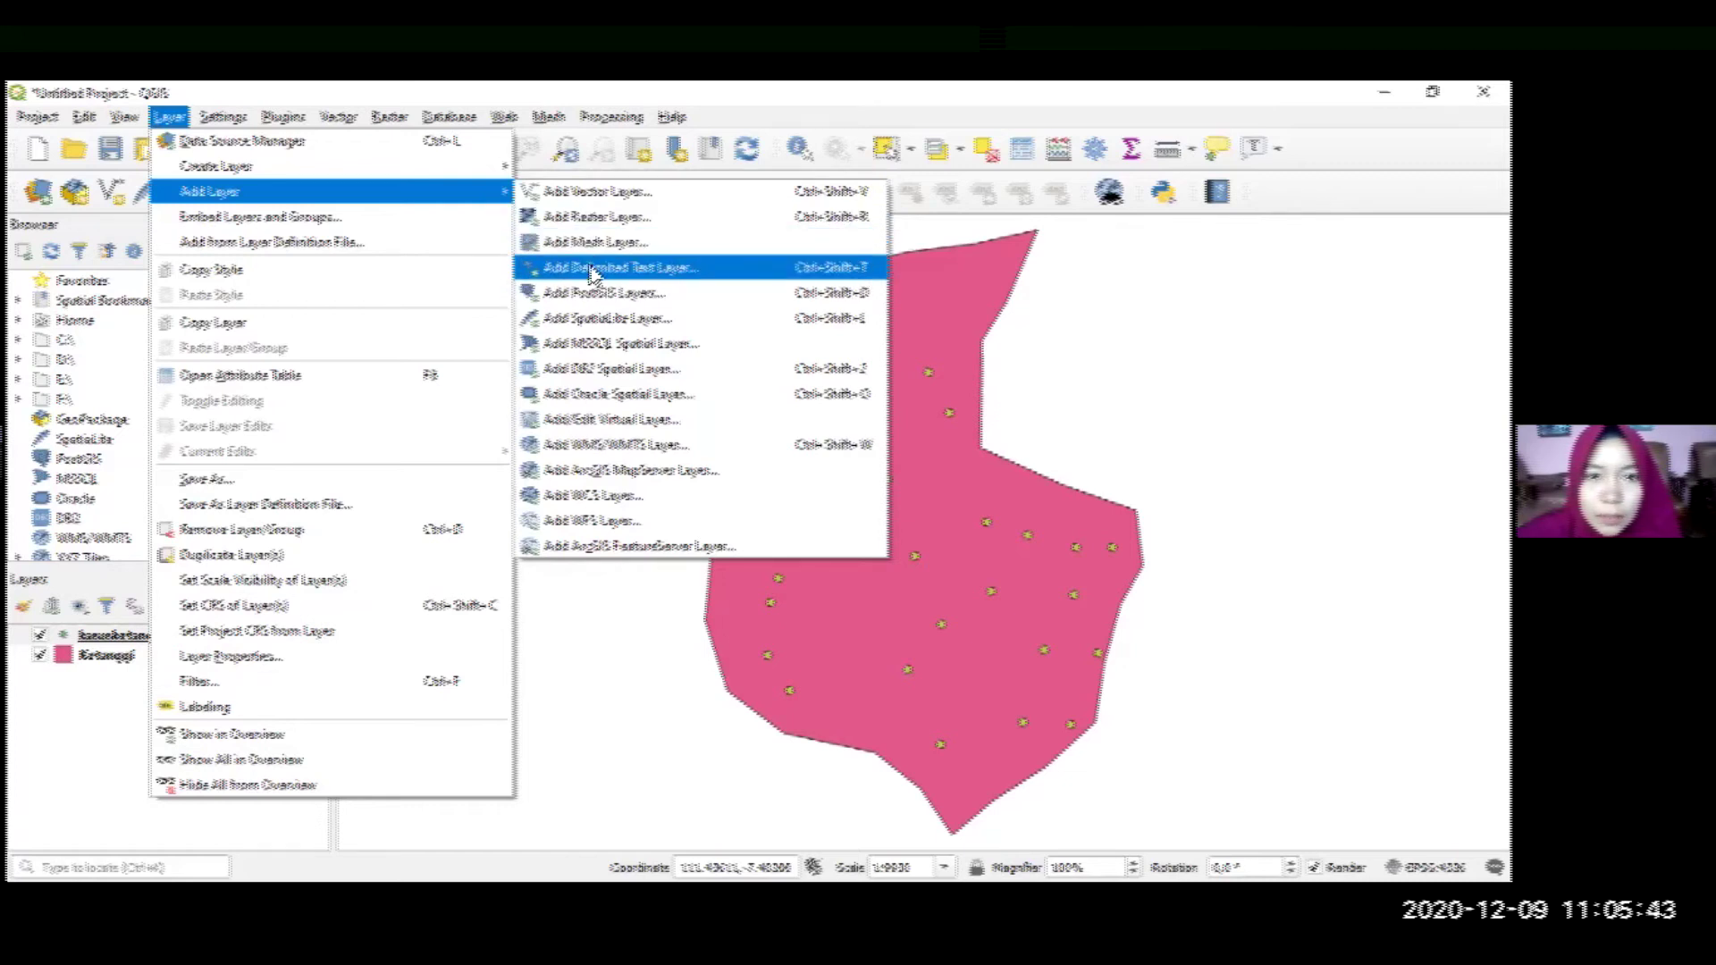
{"action": "left_click", "coordinate": [677, 264]}
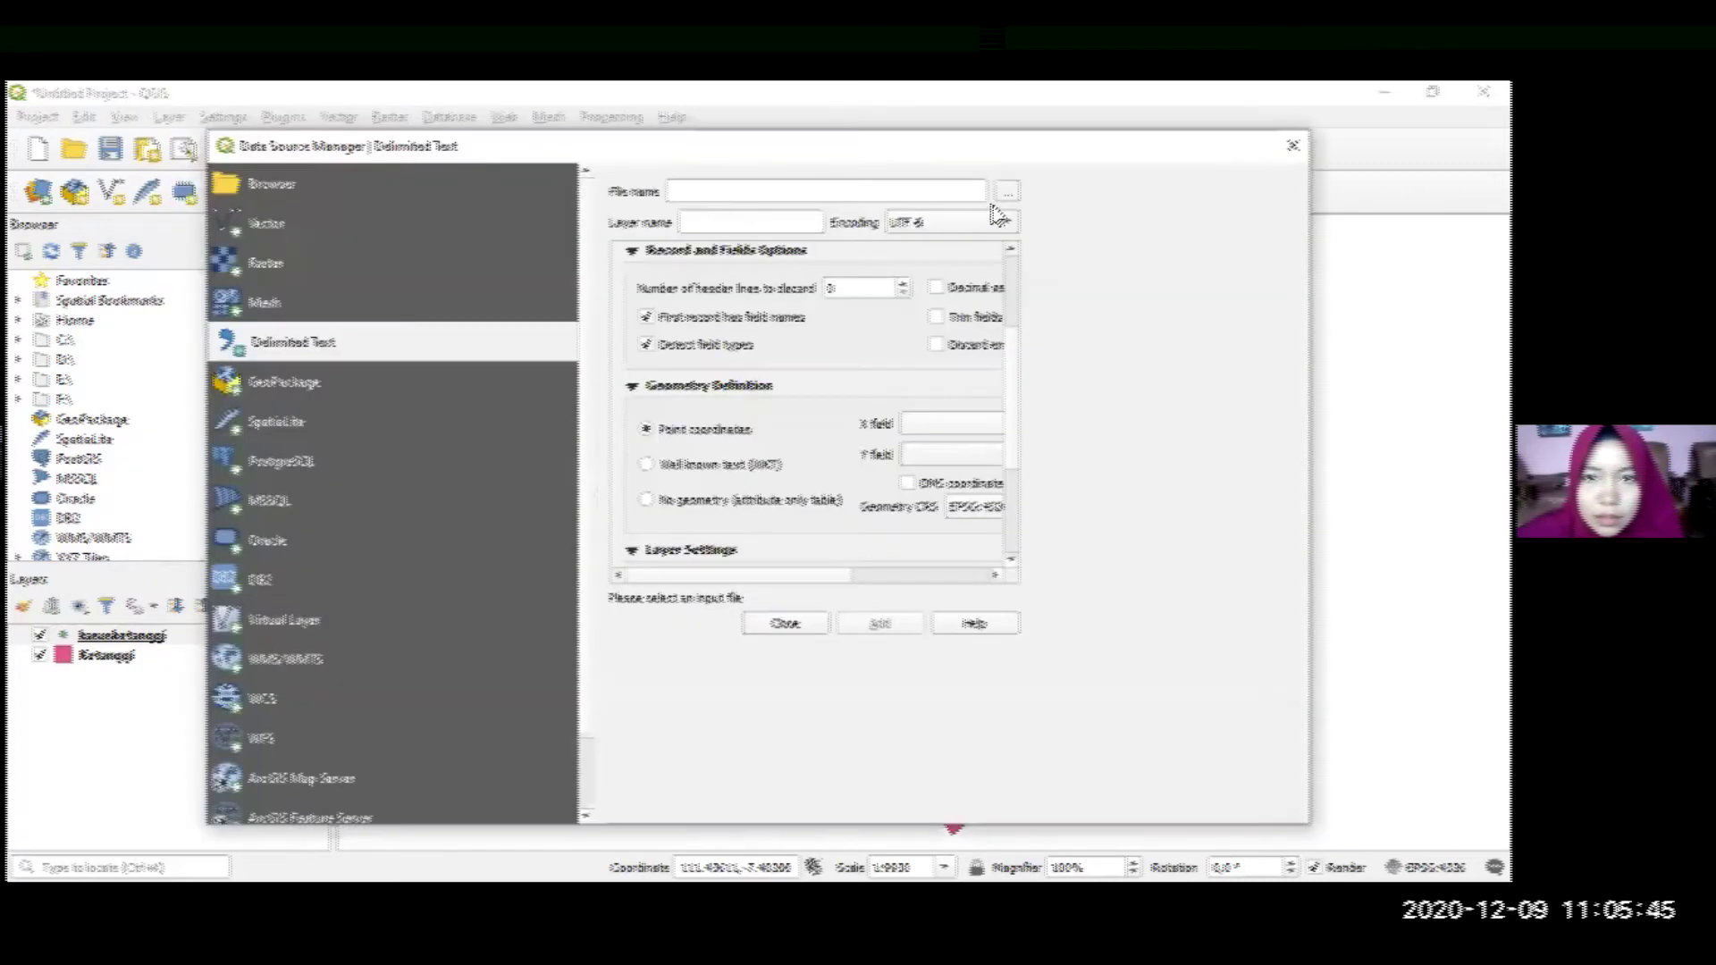
{"action": "left_click", "coordinate": [1006, 191]}
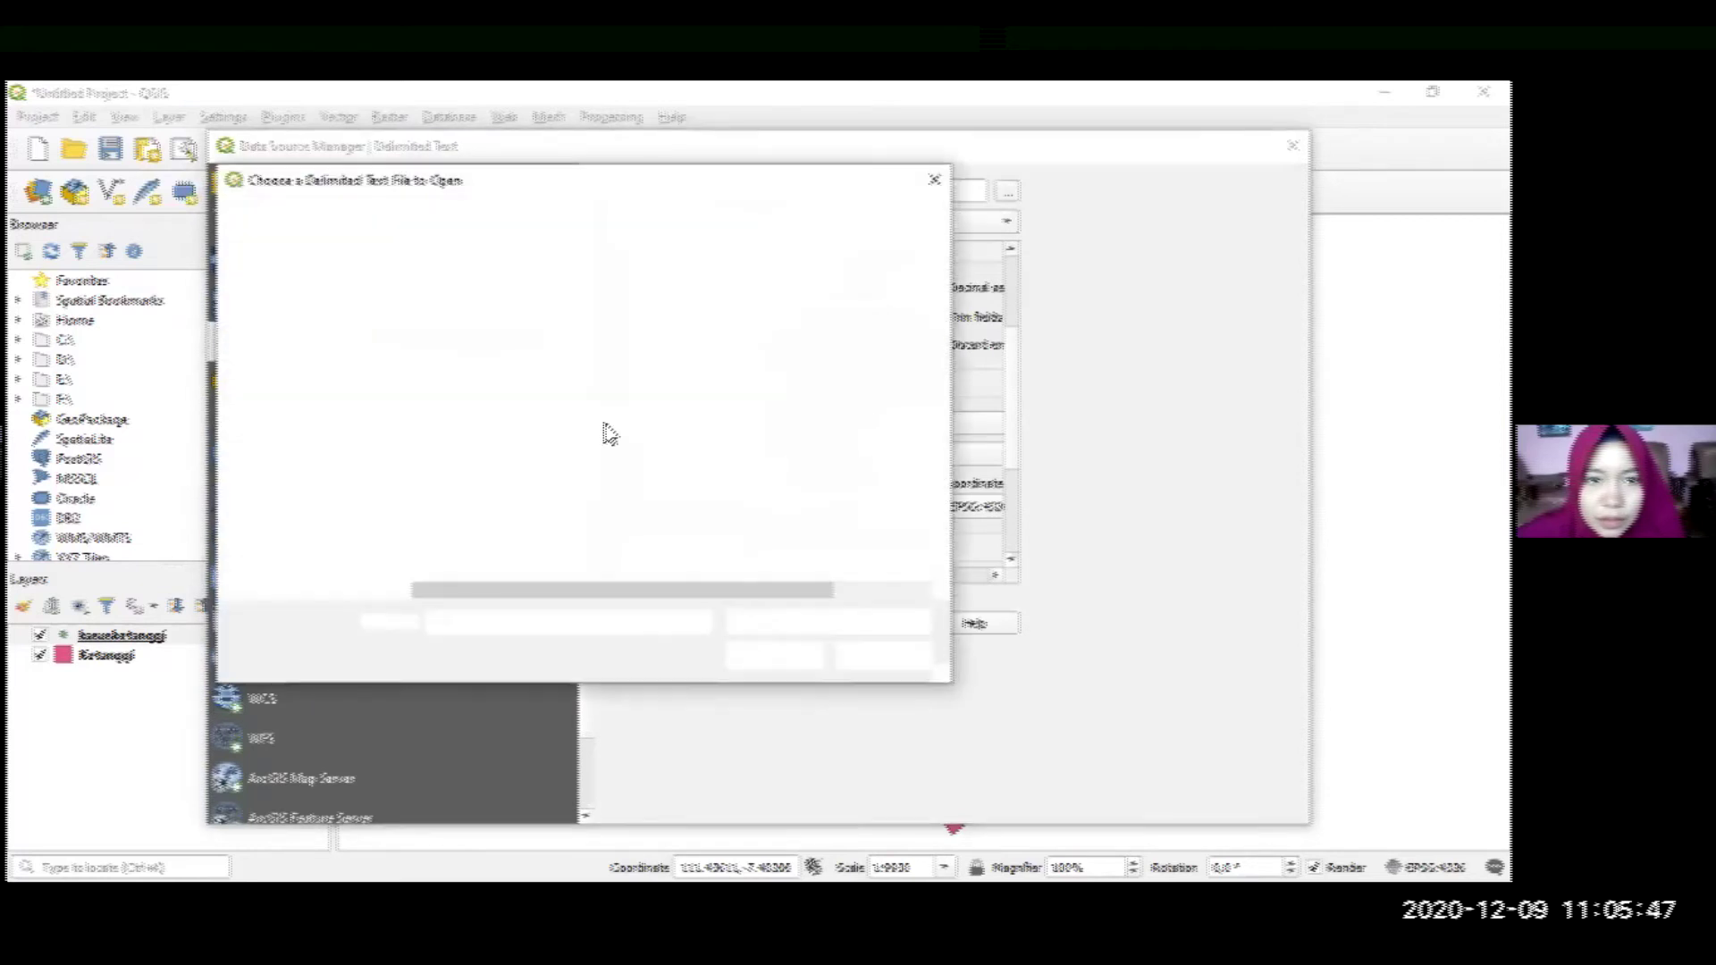
{"action": "left_click", "coordinate": [476, 370]}
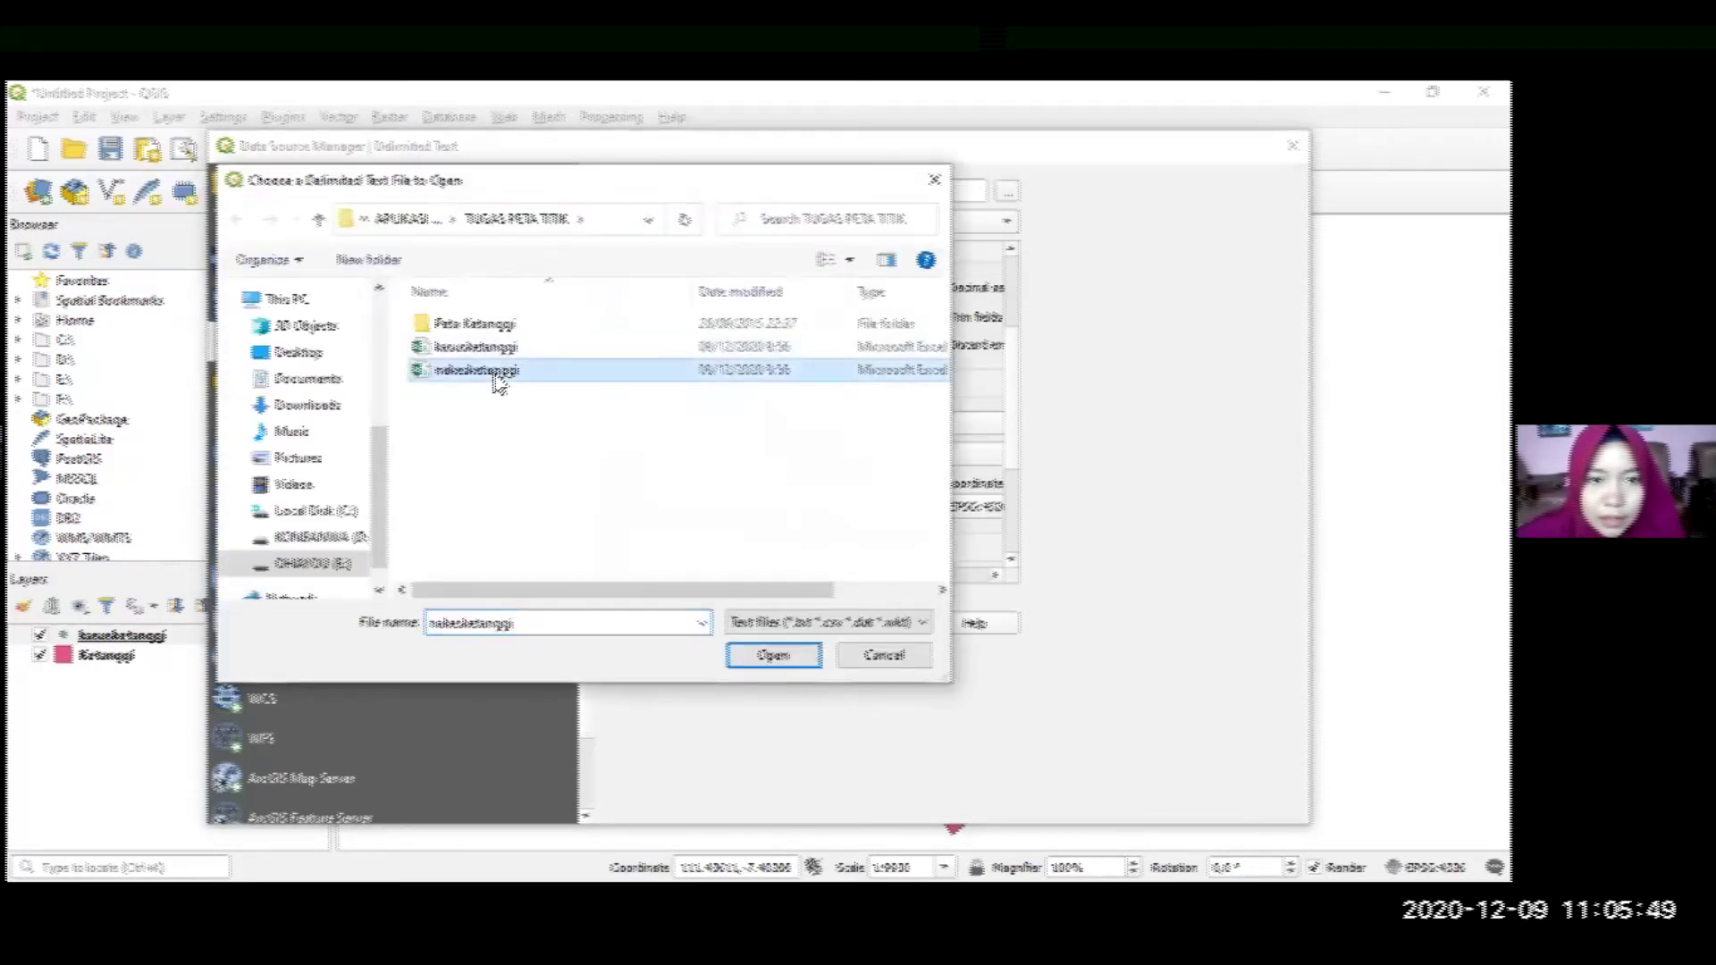
{"action": "left_click", "coordinate": [766, 664]}
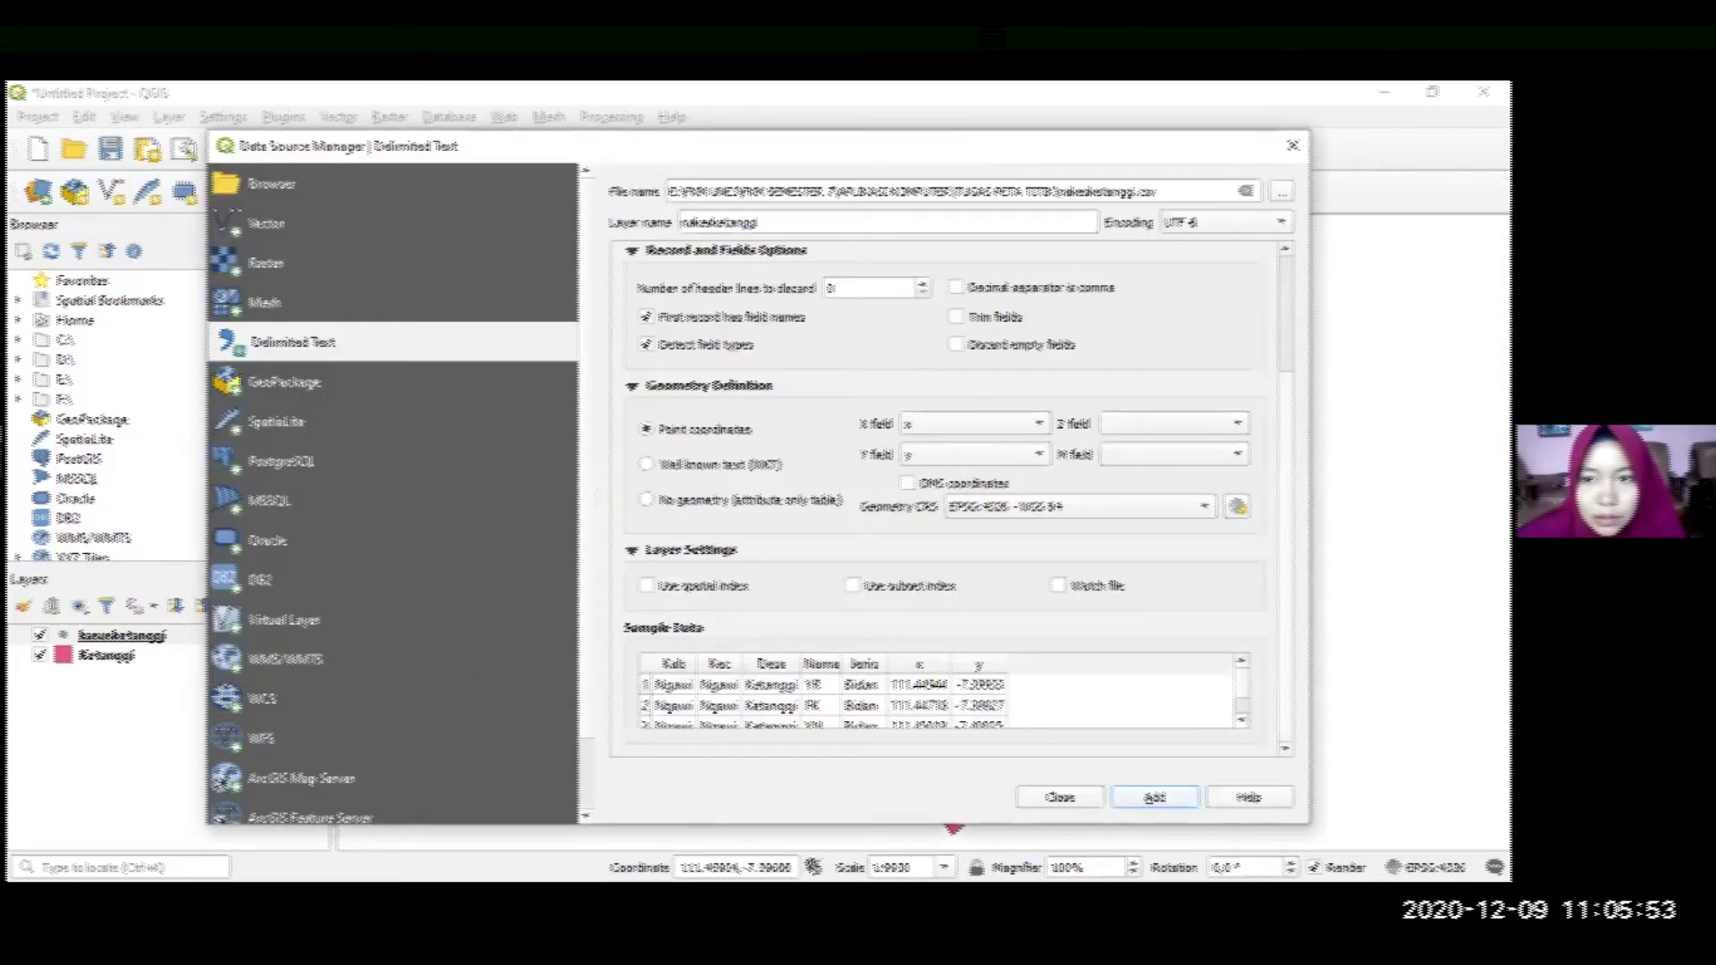
Check the file format, field, geometry and sample data settings of nakesketanggi and add it to the map as a point layer
{"action": "scroll", "coordinate": [947, 501], "scroll_direction": "up", "scroll_amount": 3}
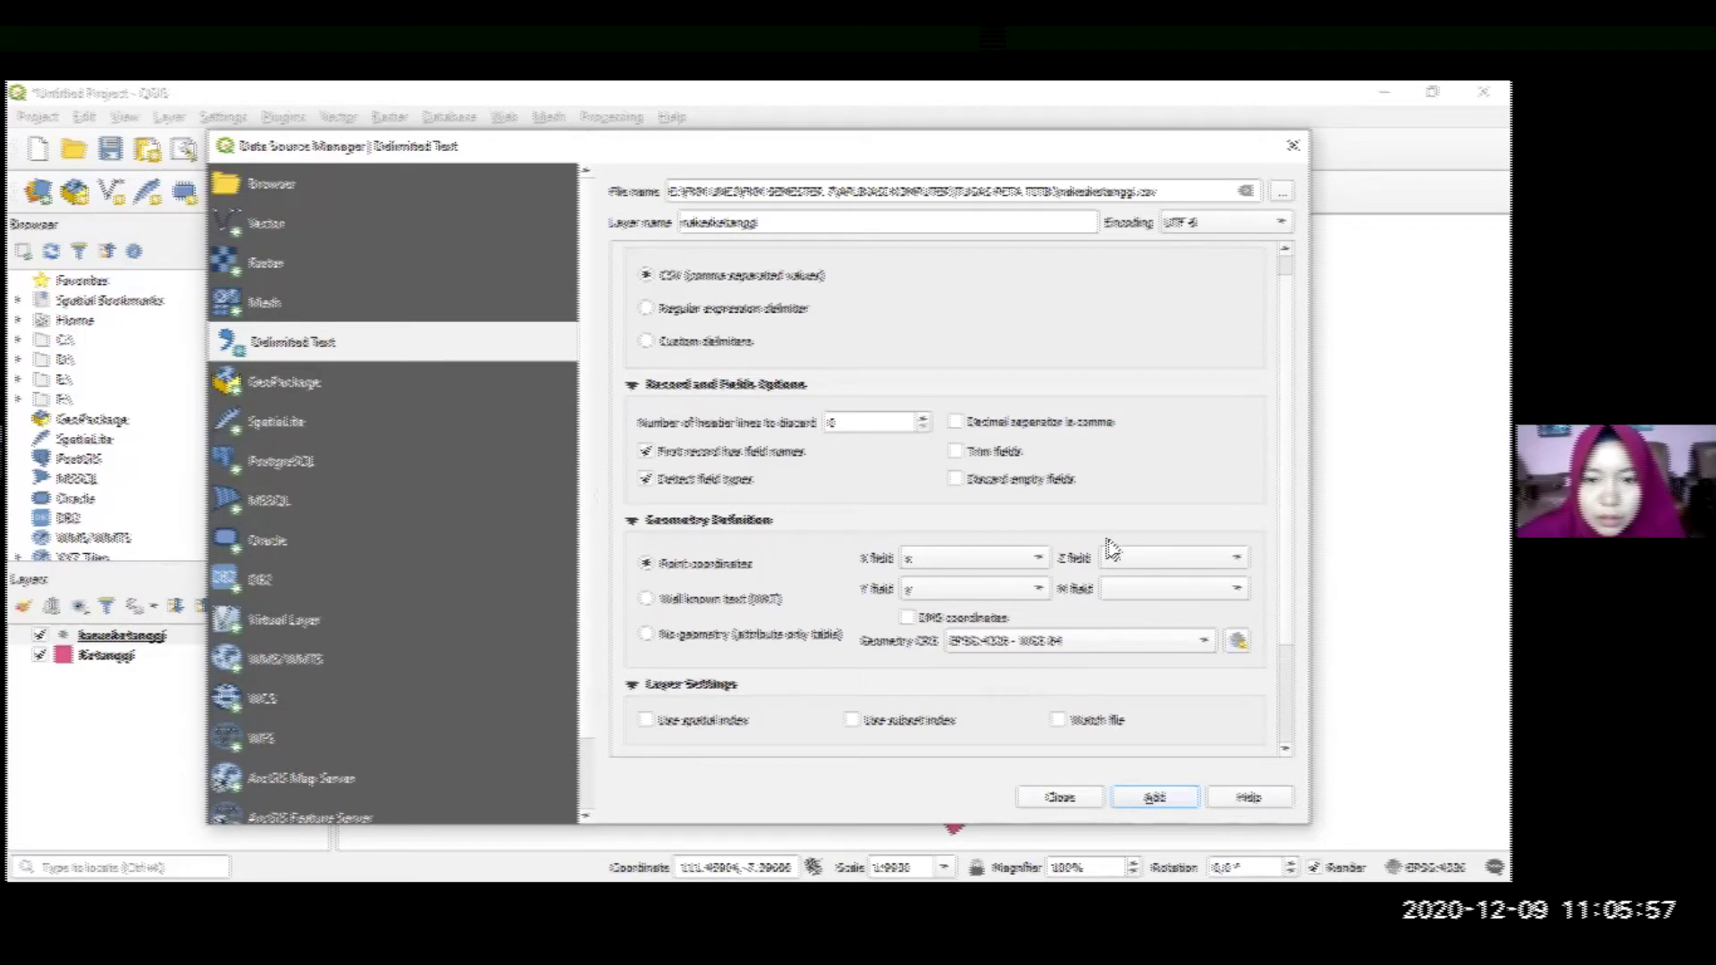
{"action": "scroll", "coordinate": [1046, 519], "scroll_direction": "down", "scroll_amount": 3}
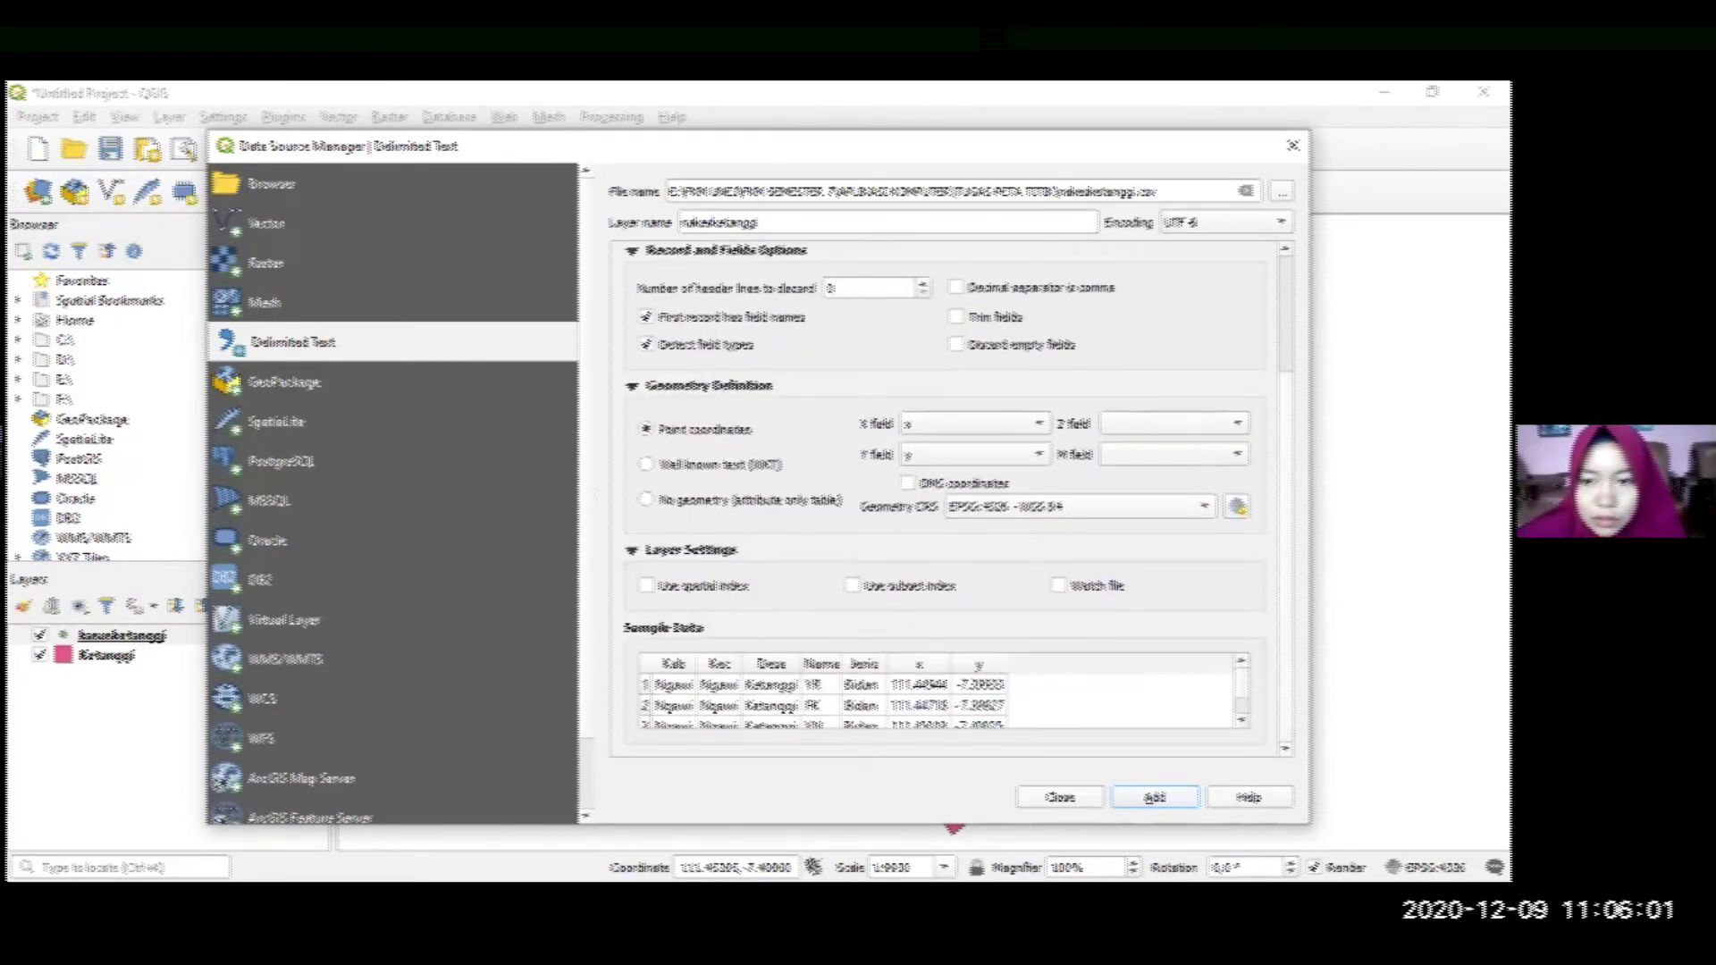
{"action": "left_click", "coordinate": [1244, 719]}
{"action": "left_click", "coordinate": [1247, 678]}
{"action": "mouse_move", "coordinate": [1248, 677]}
{"action": "left_mouse_down"}
{"action": "mouse_move", "coordinate": [1244, 704]}
{"action": "mouse_move", "coordinate": [1249, 677]}
{"action": "left_mouse_up"}
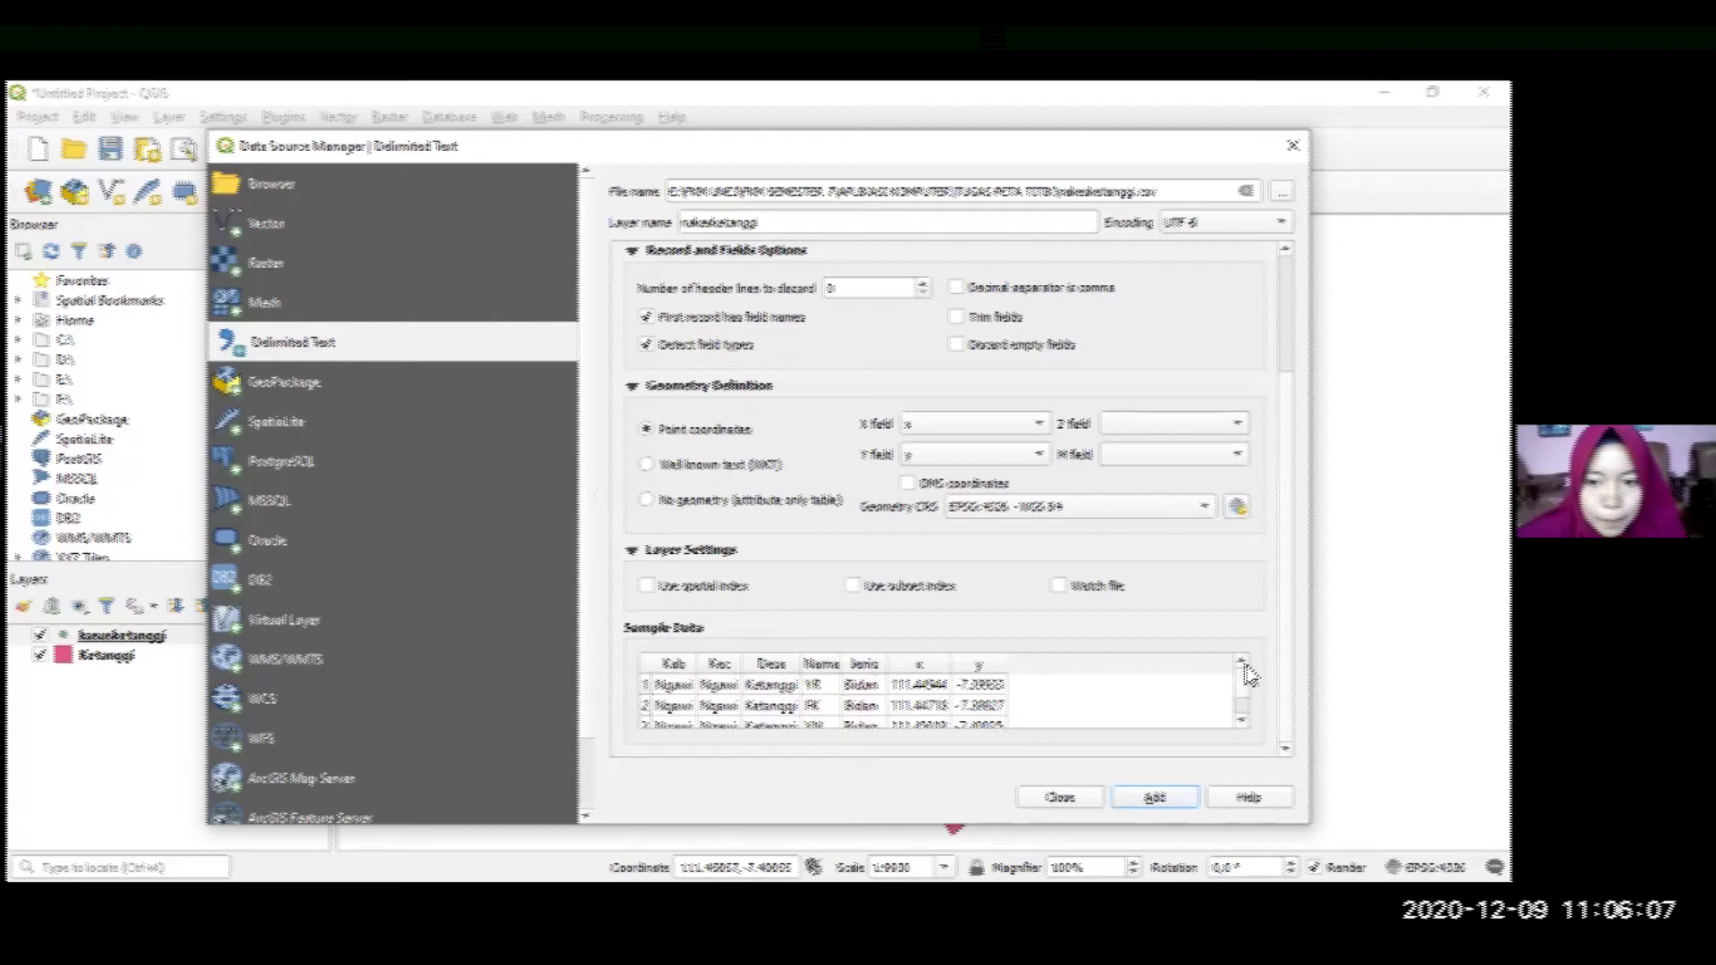
{"action": "left_click", "coordinate": [1152, 809]}
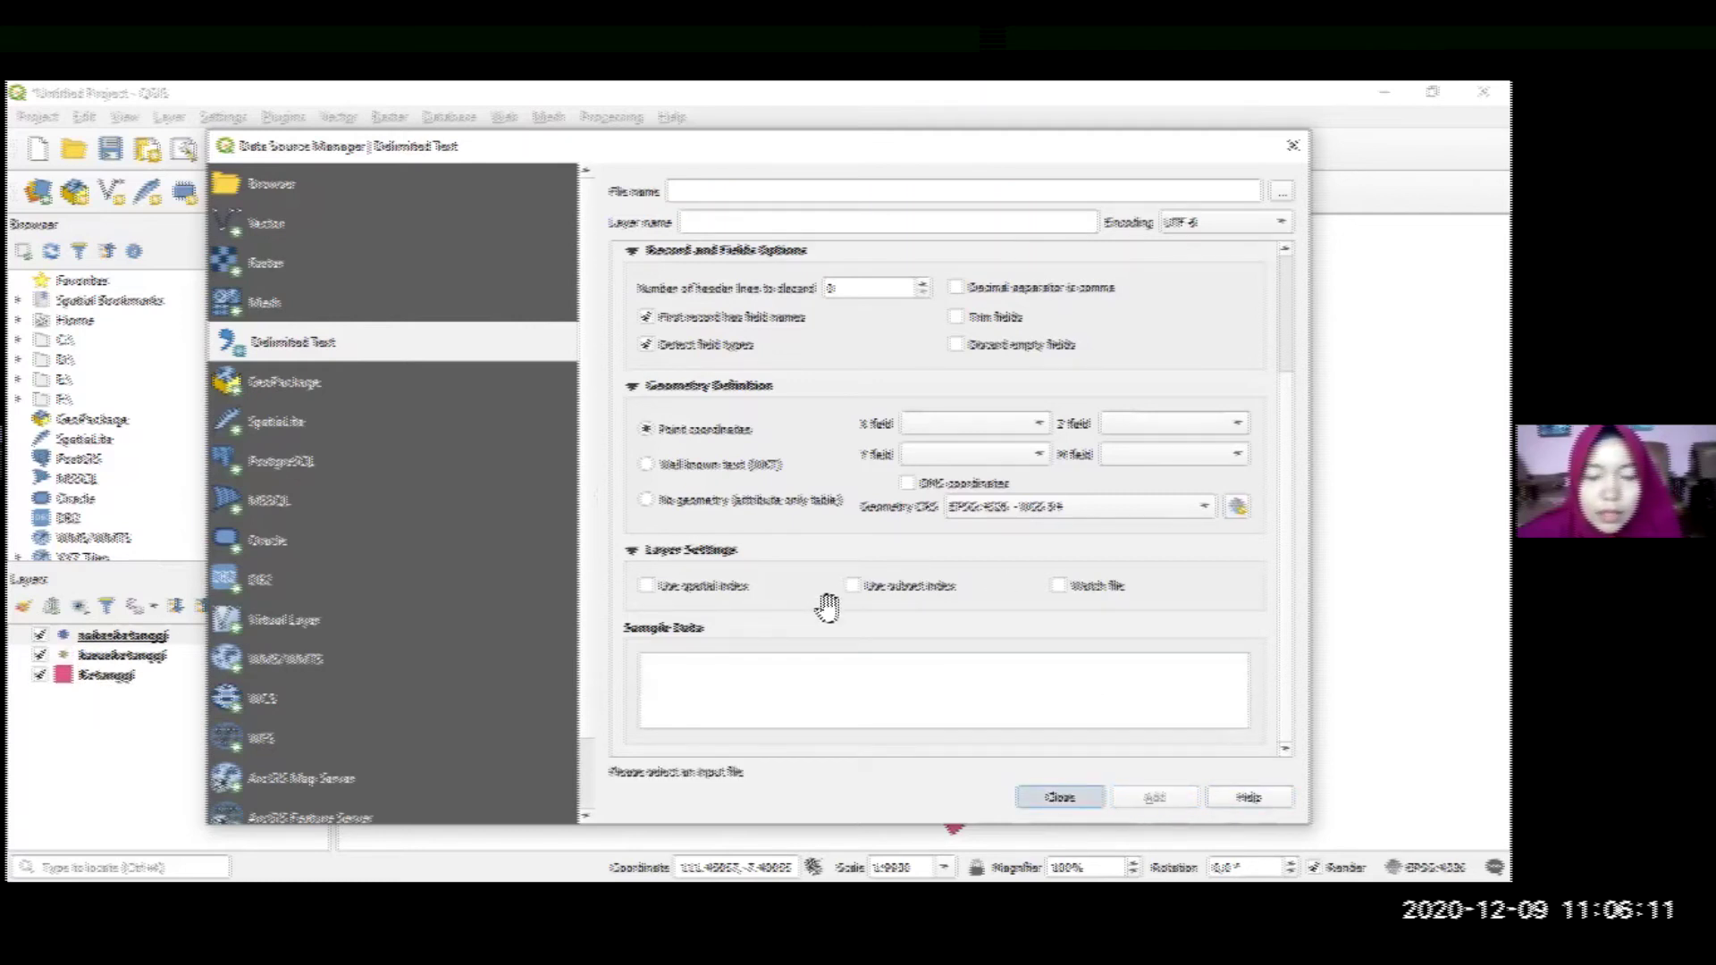
{"action": "key", "text": "Escape"}
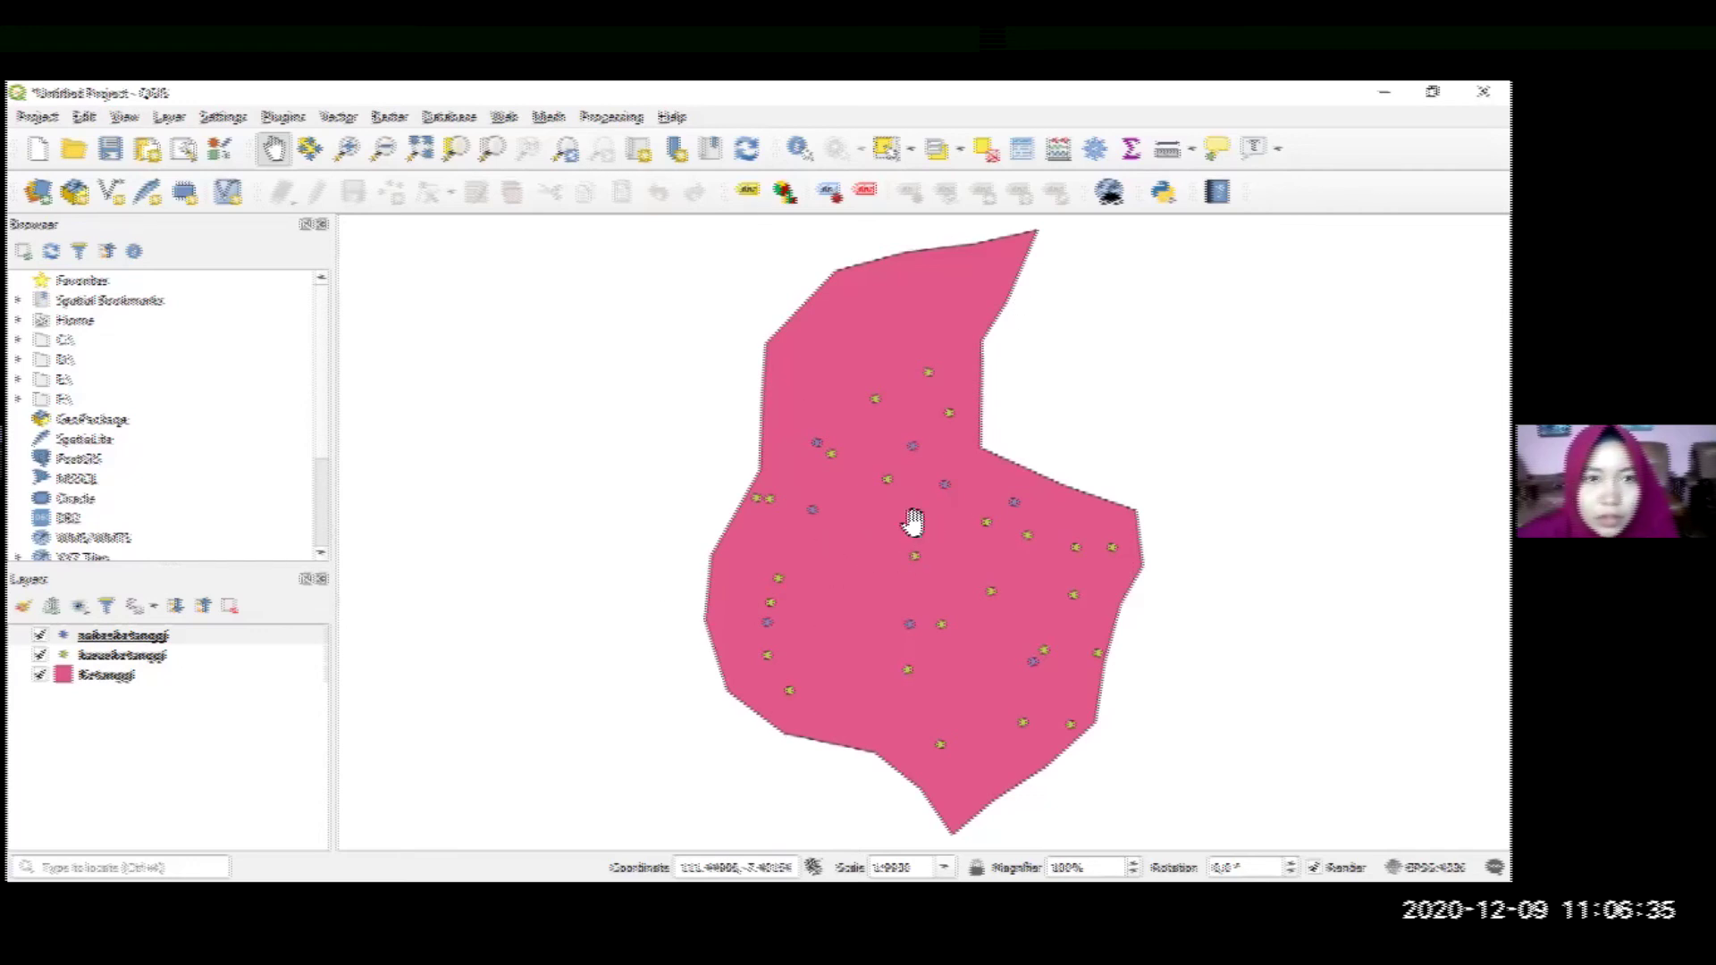
Open the symbology of the nakesketanggi layer and choose the topo hospital marker for its points
{"action": "right_click", "coordinate": [179, 635]}
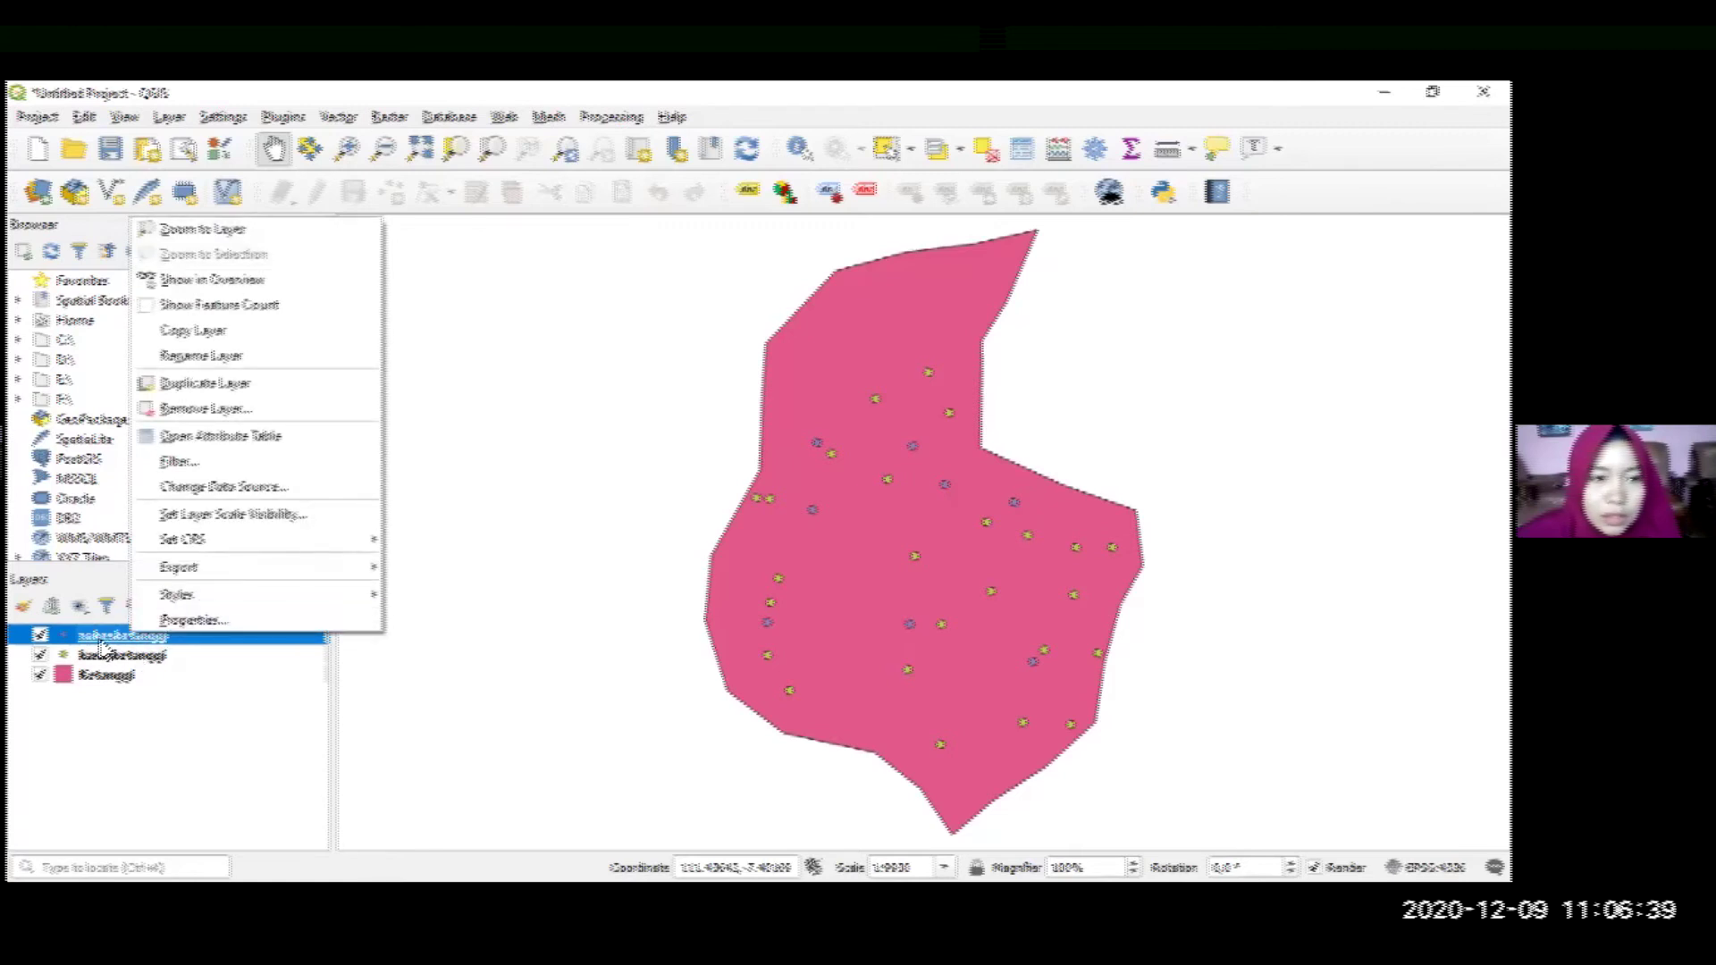
{"action": "left_click", "coordinate": [253, 693]}
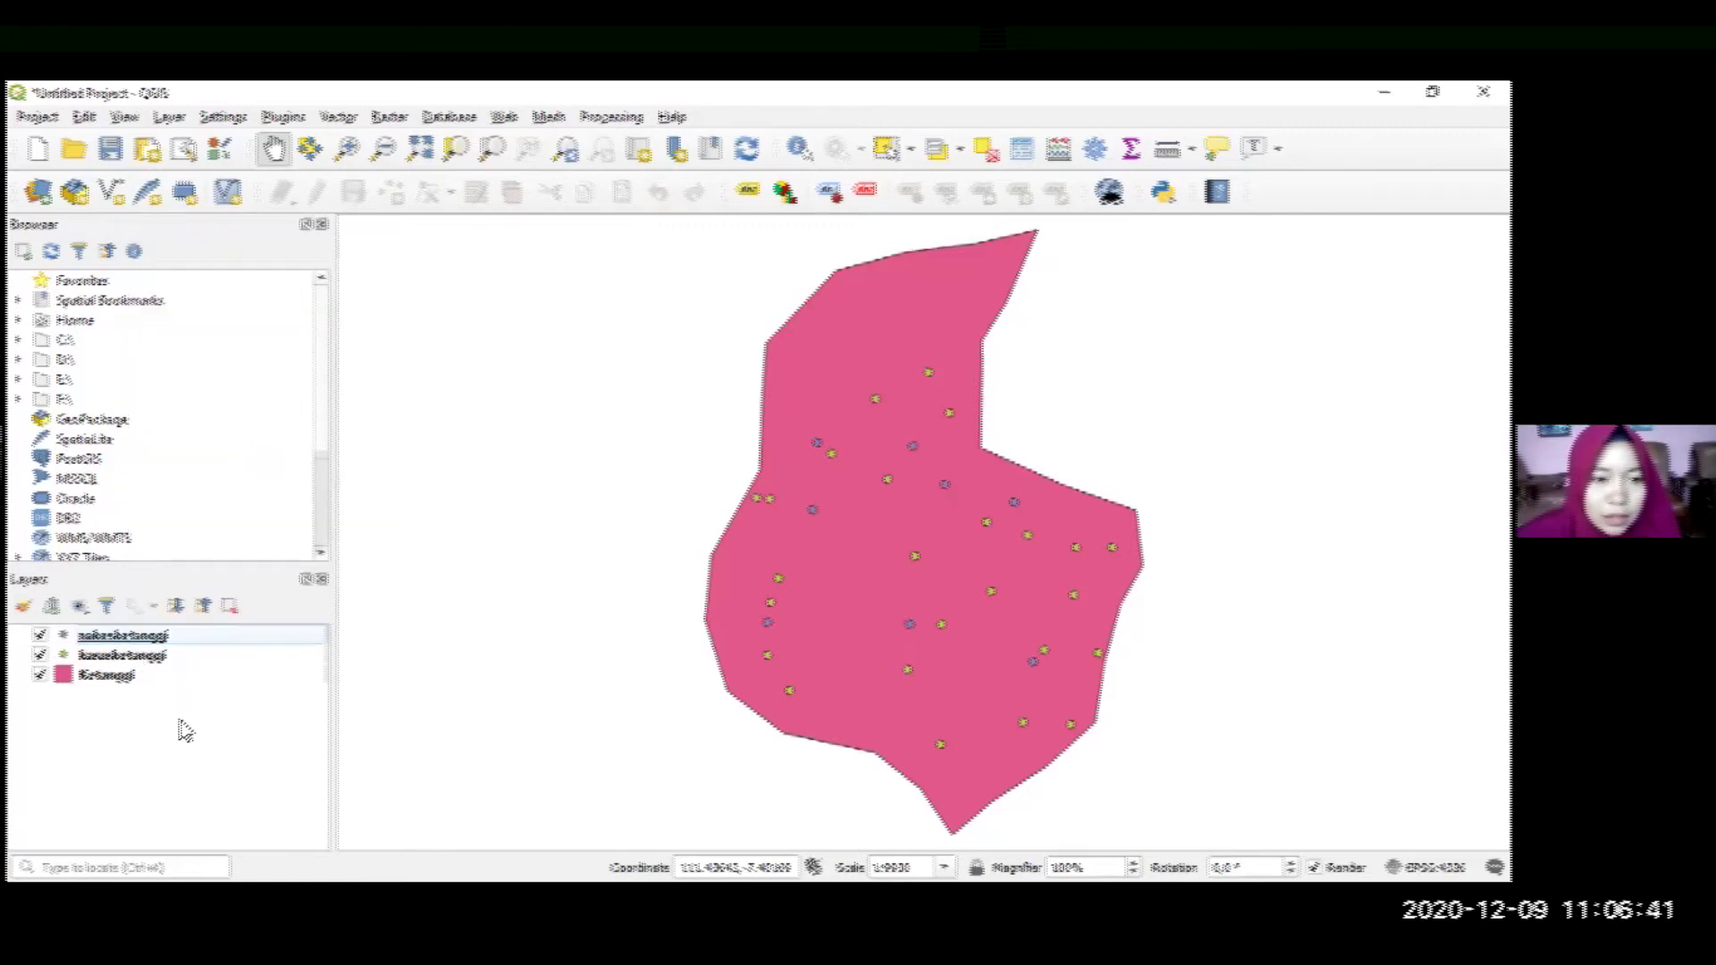
{"action": "right_click", "coordinate": [116, 643]}
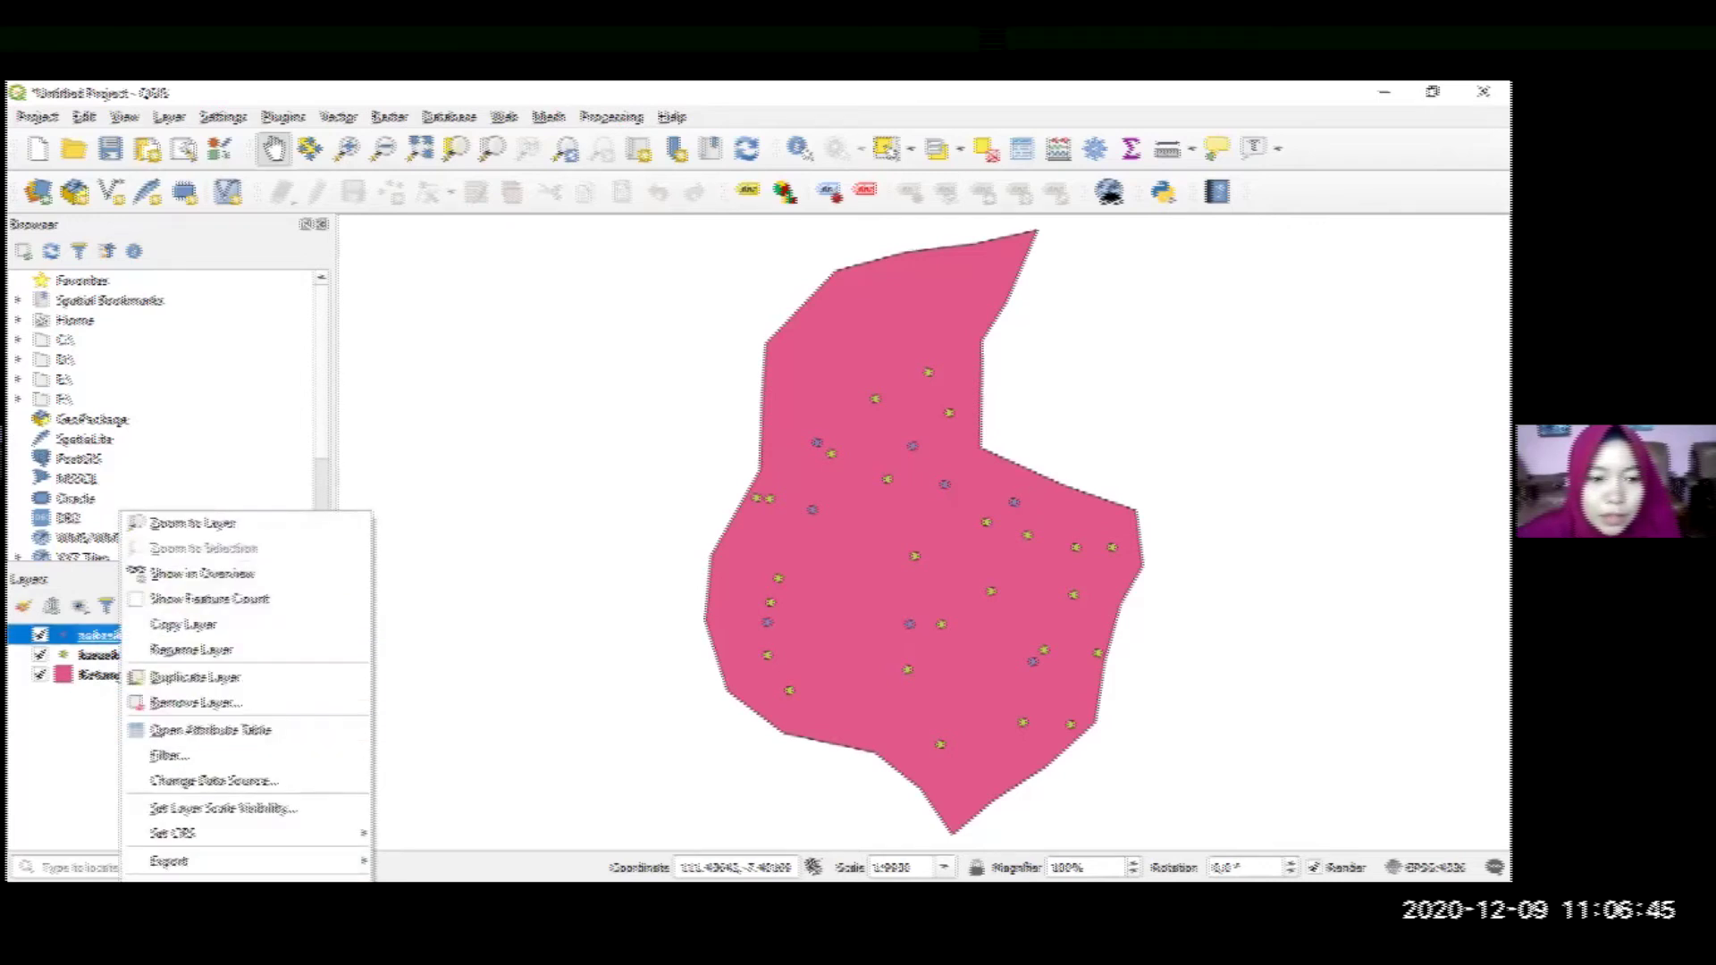
{"action": "key", "text": "Escape"}
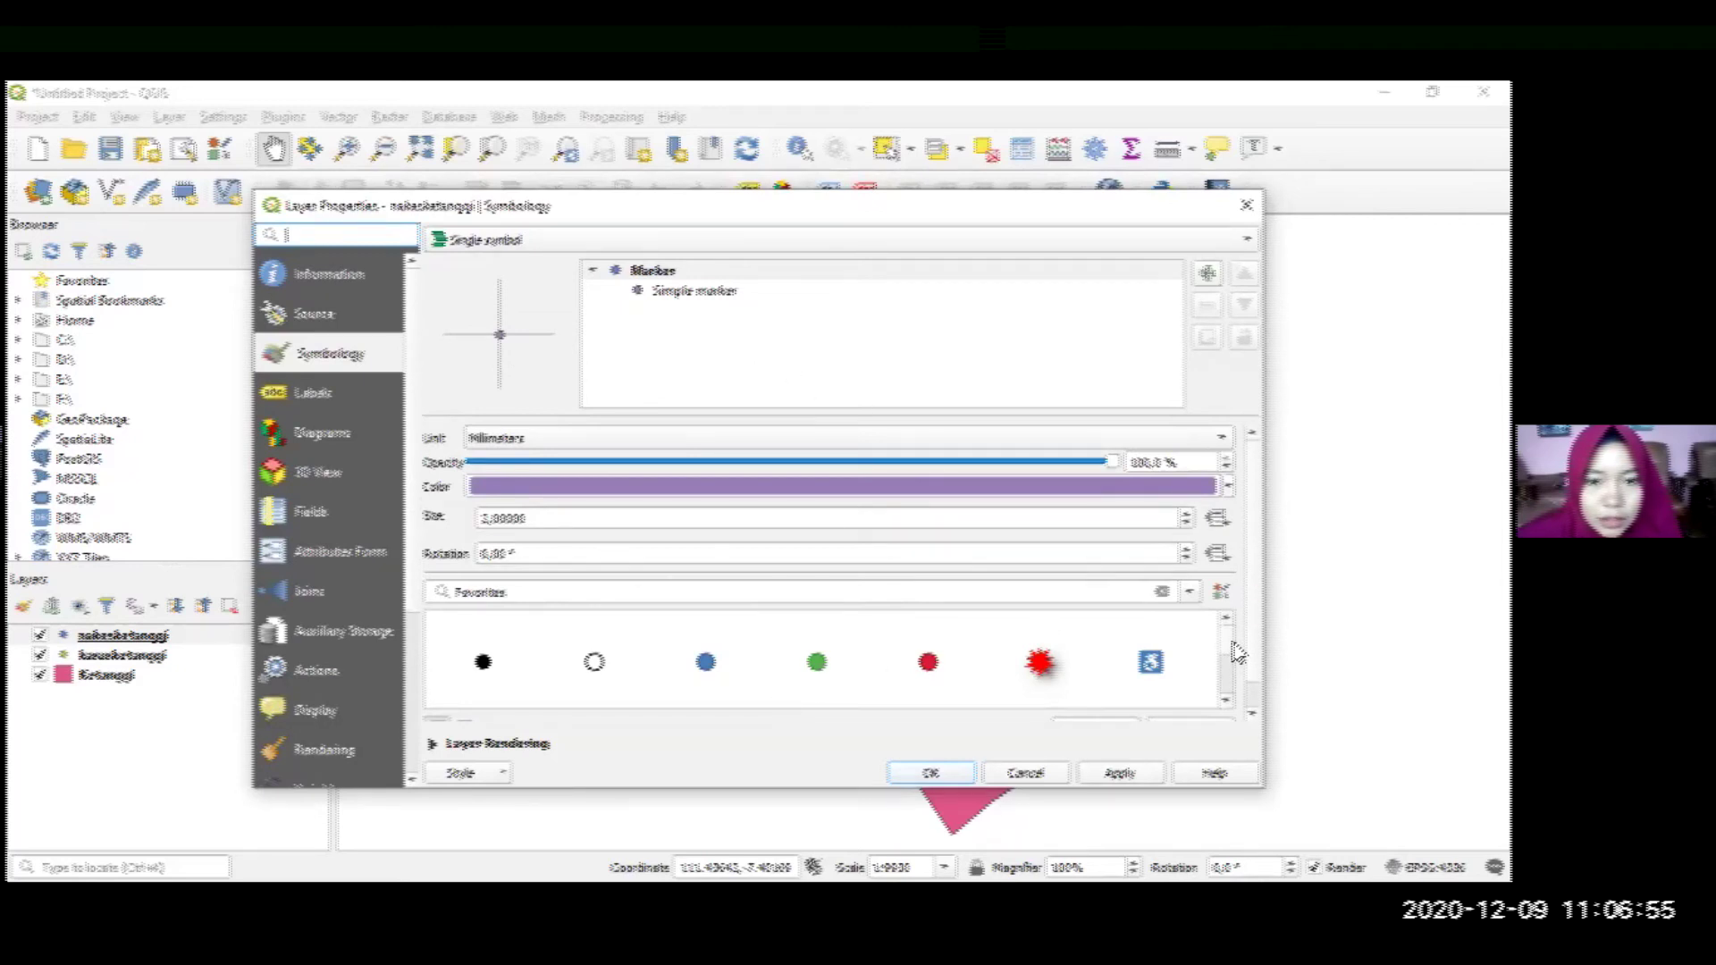
{"action": "scroll", "coordinate": [1233, 682], "scroll_direction": "down", "scroll_amount": 1}
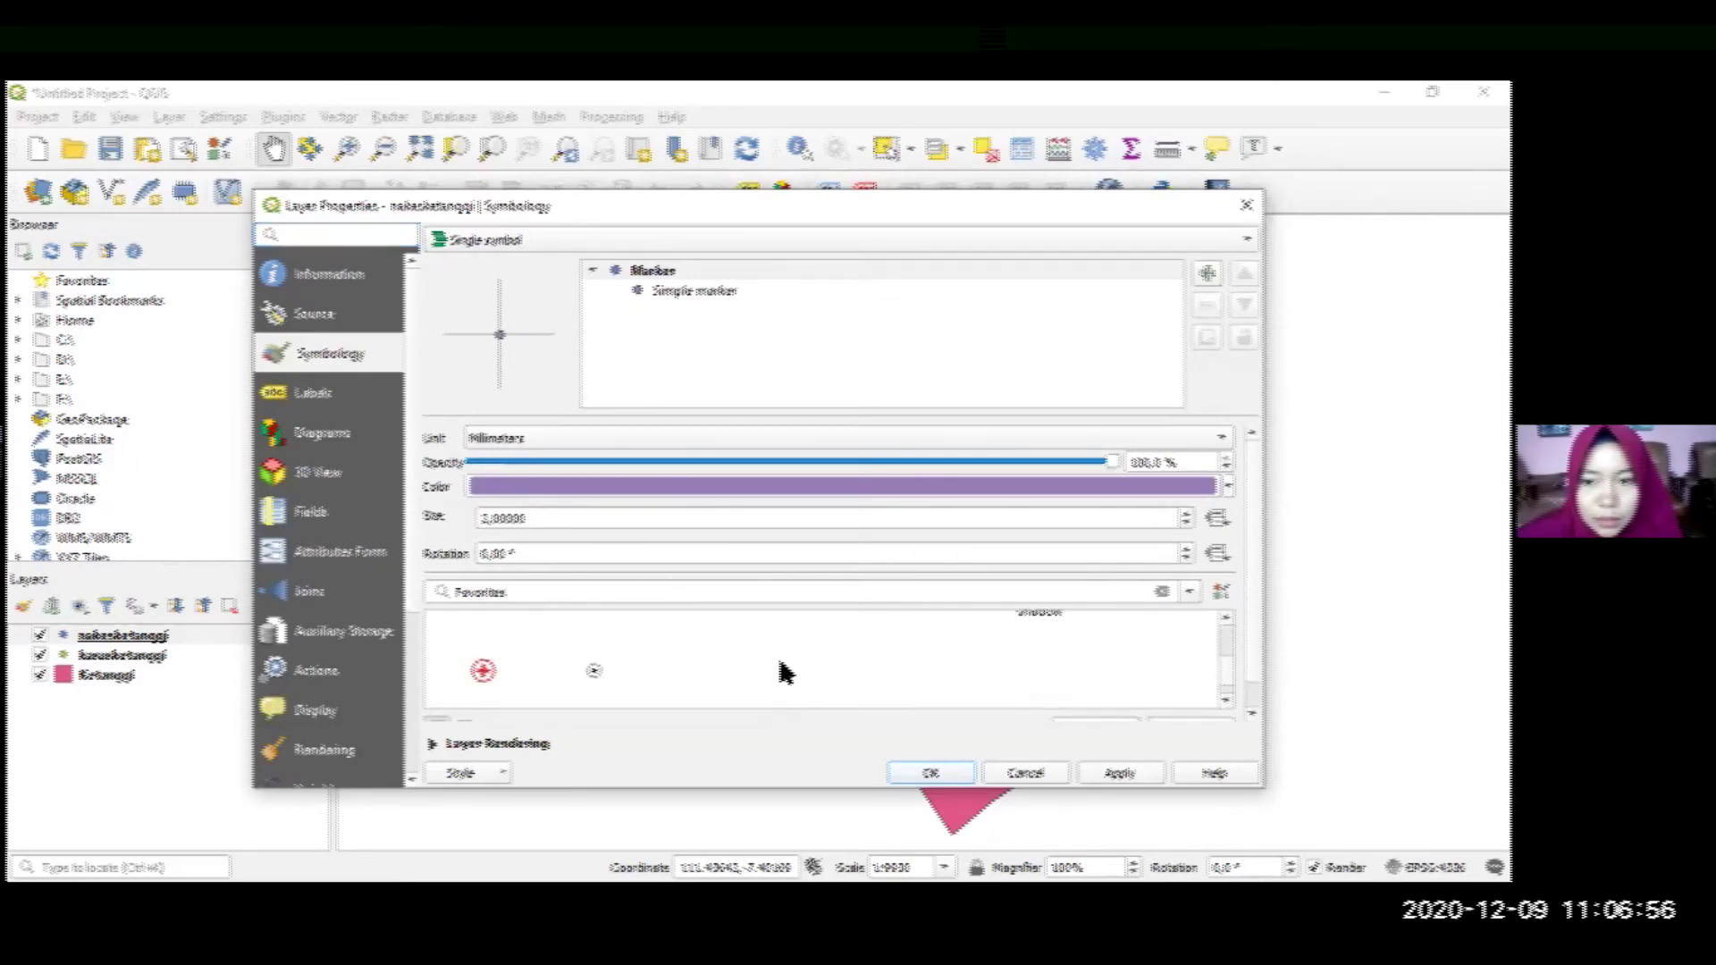
{"action": "left_click", "coordinate": [481, 671]}
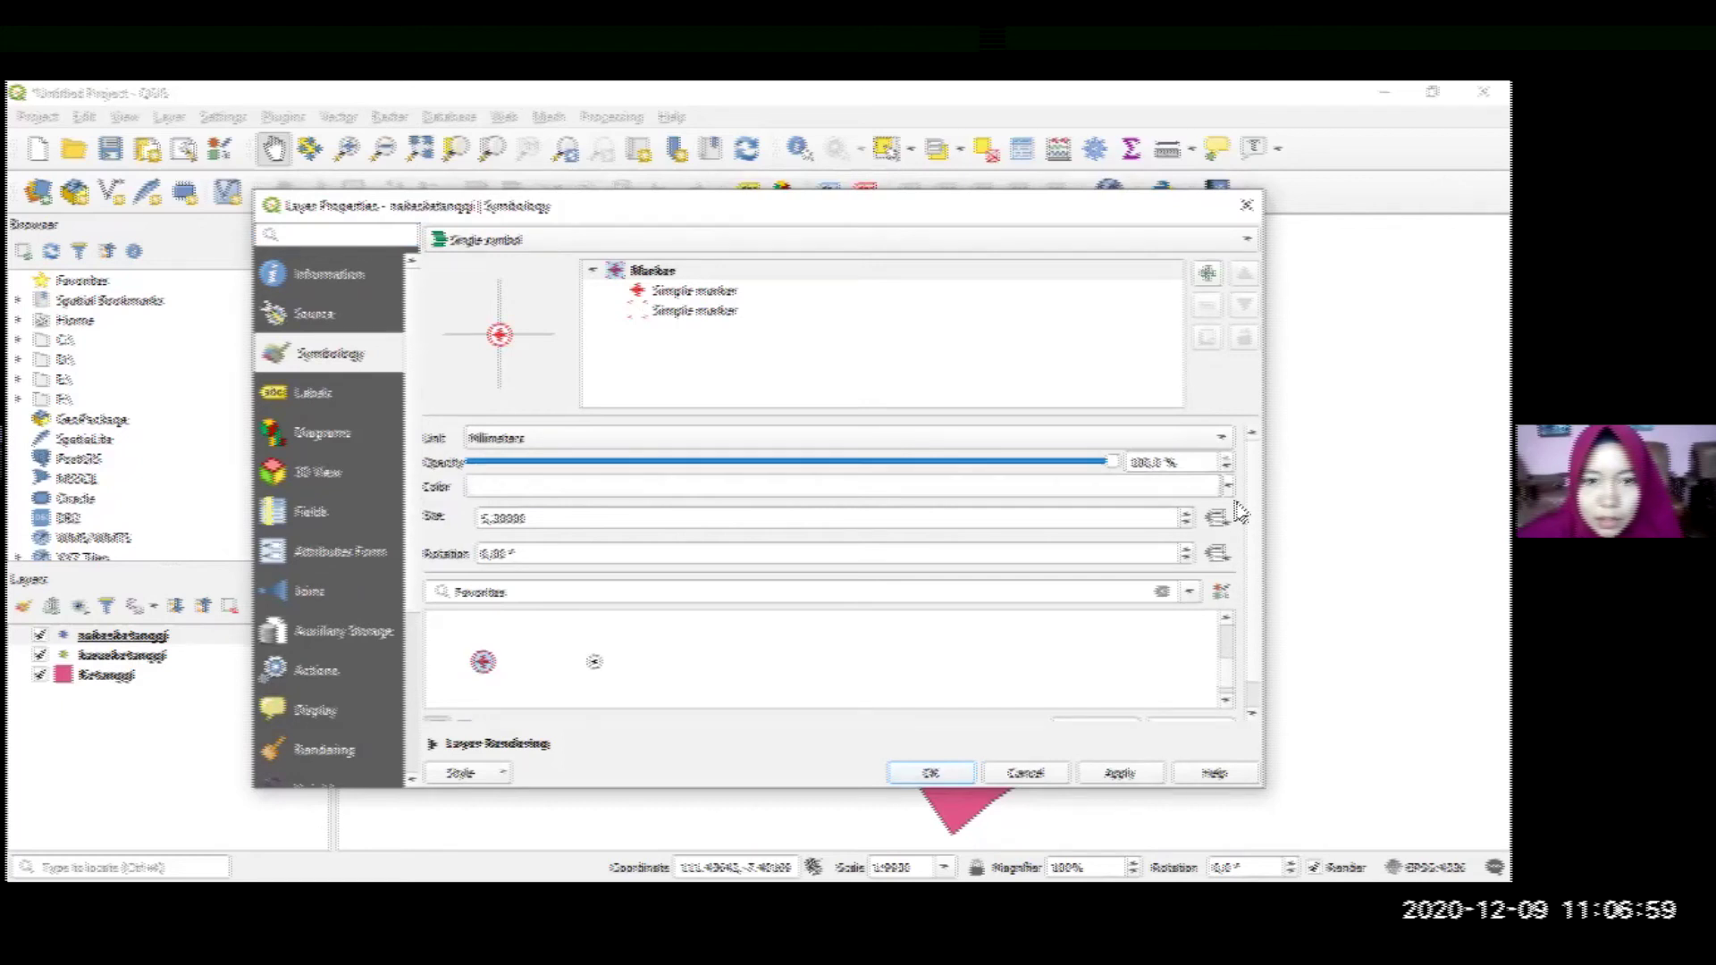
Set the nakesketanggi marker color to the dark green from the recent colors and apply the symbology
{"action": "left_click", "coordinate": [575, 490]}
{"action": "left_click", "coordinate": [493, 542]}
{"action": "left_click_drag", "start_coordinate": [490, 536], "coordinate": [483, 542]}
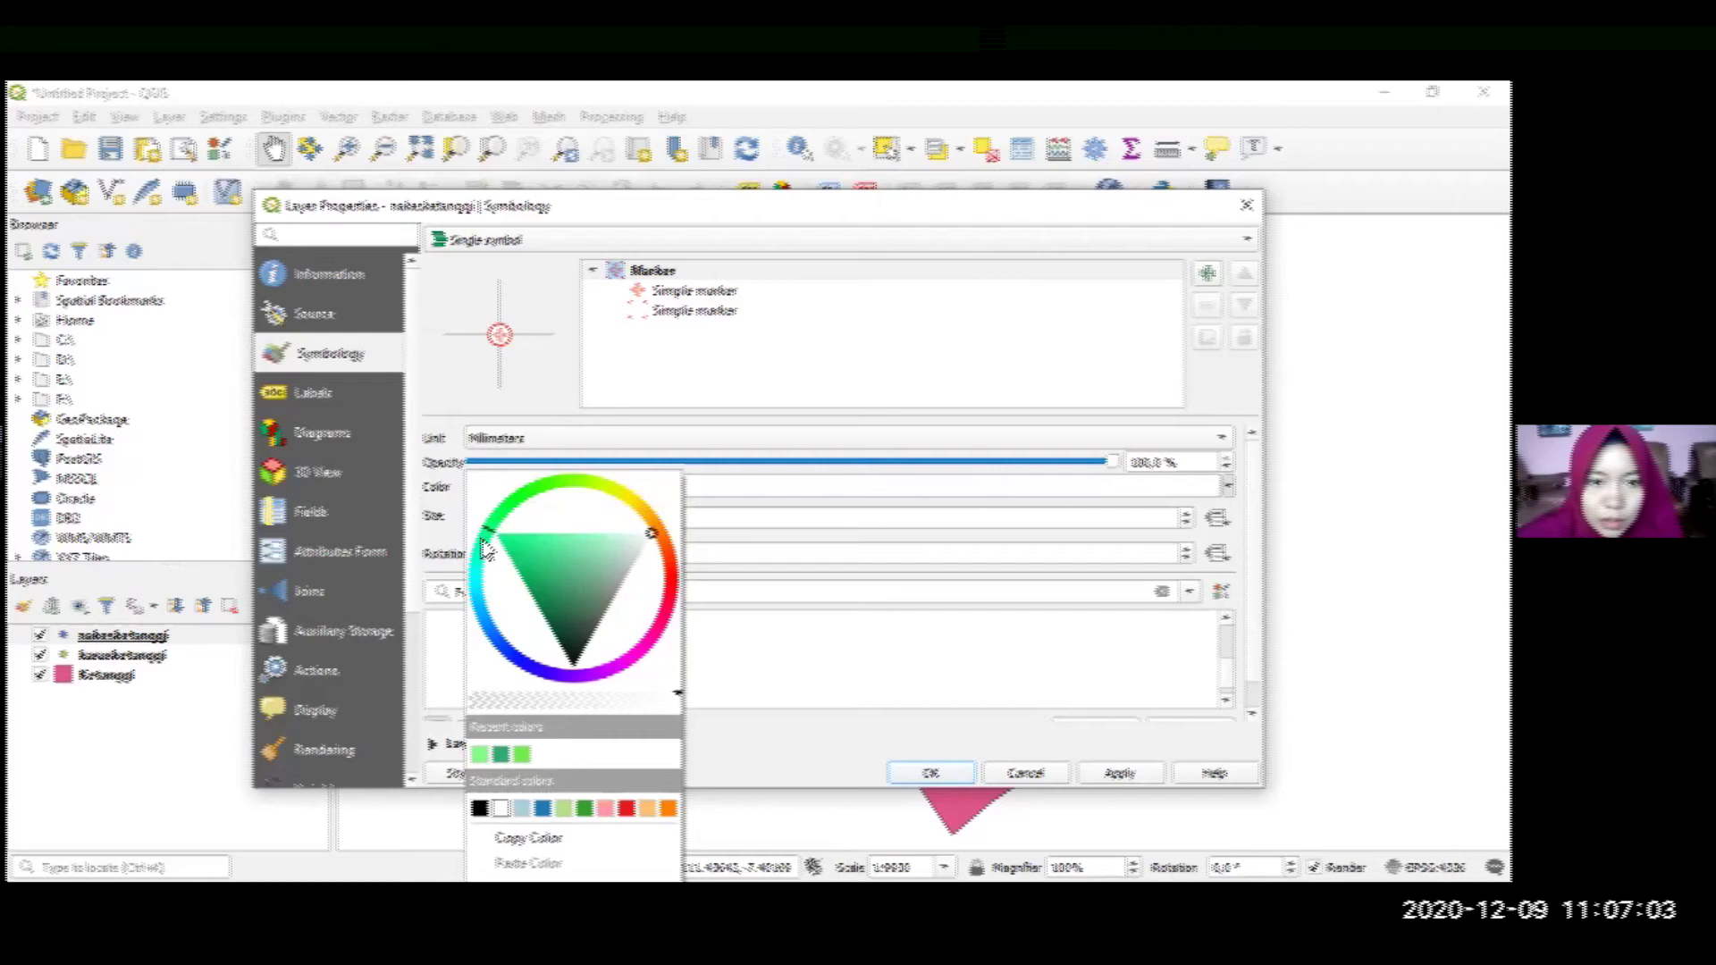
{"action": "left_click", "coordinate": [500, 755]}
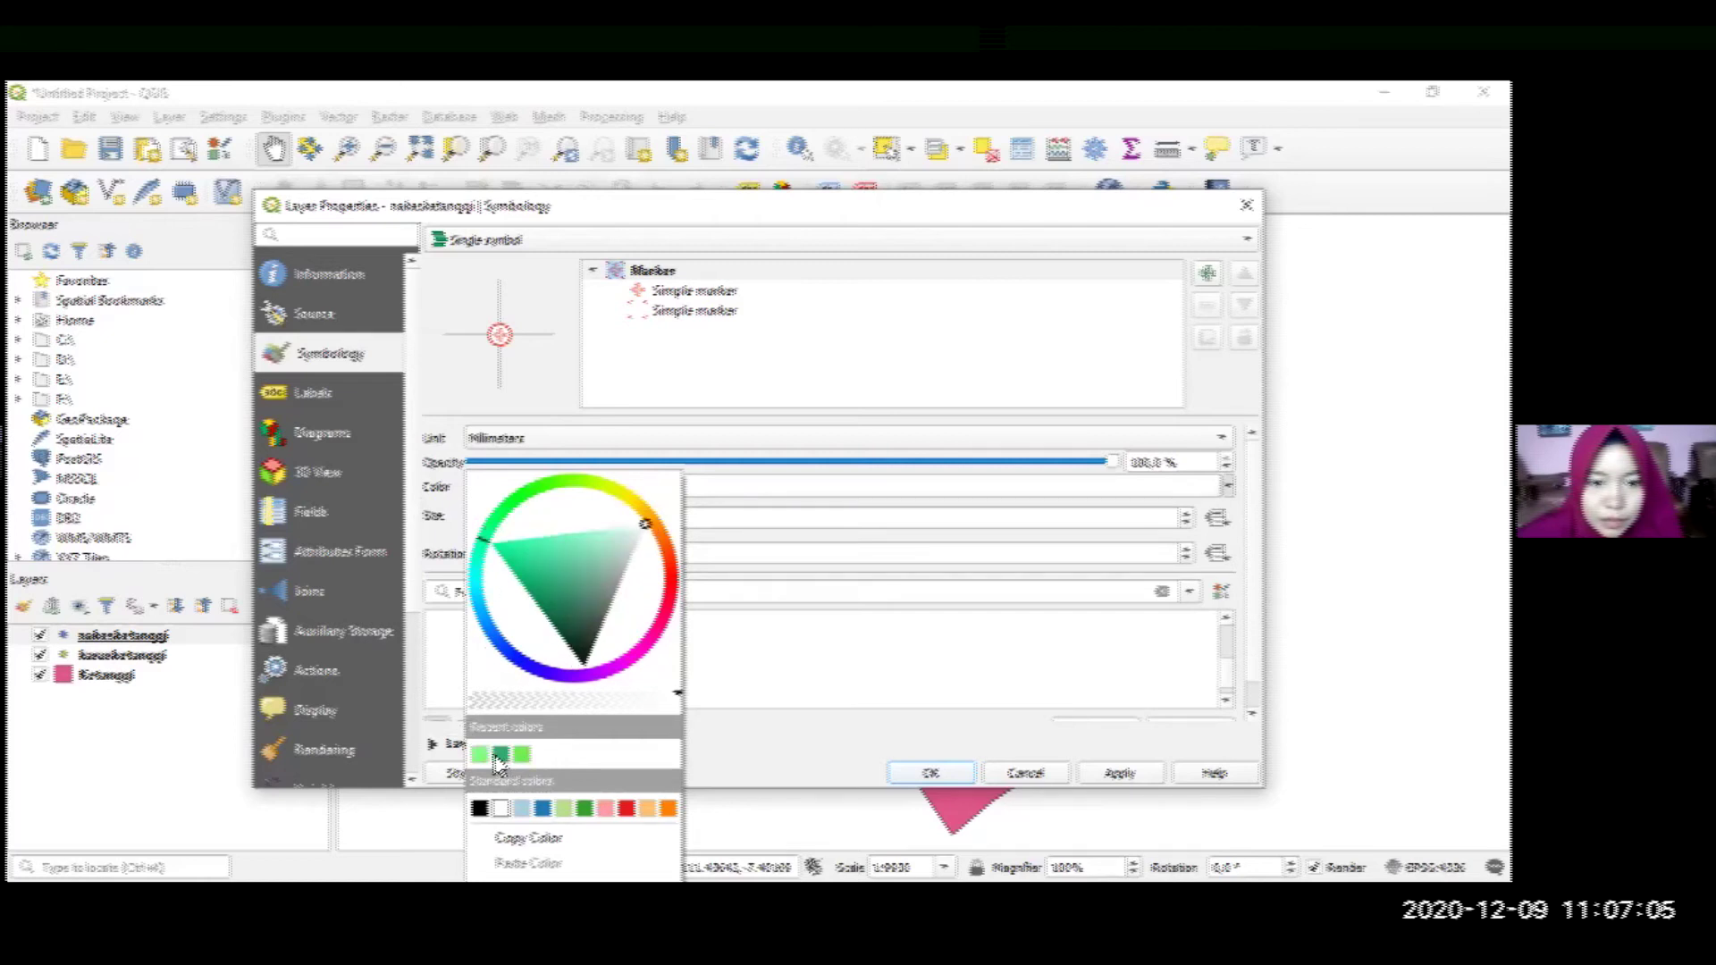
{"action": "left_click", "coordinate": [499, 757]}
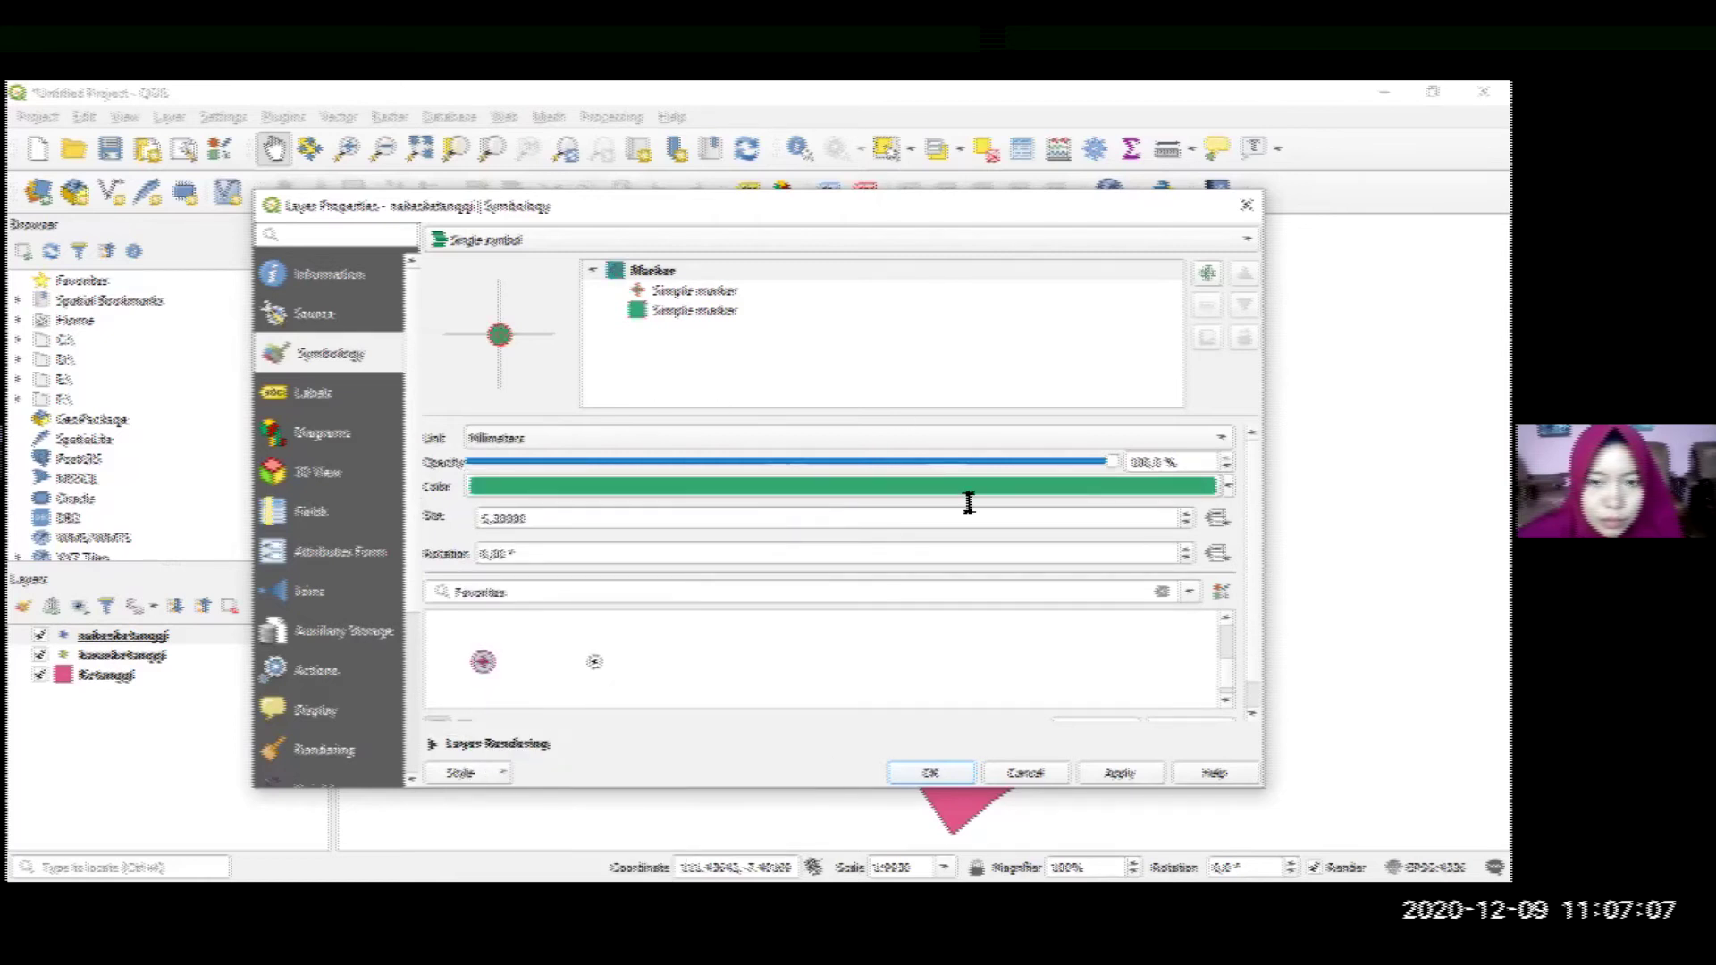
{"action": "left_click", "coordinate": [1101, 776]}
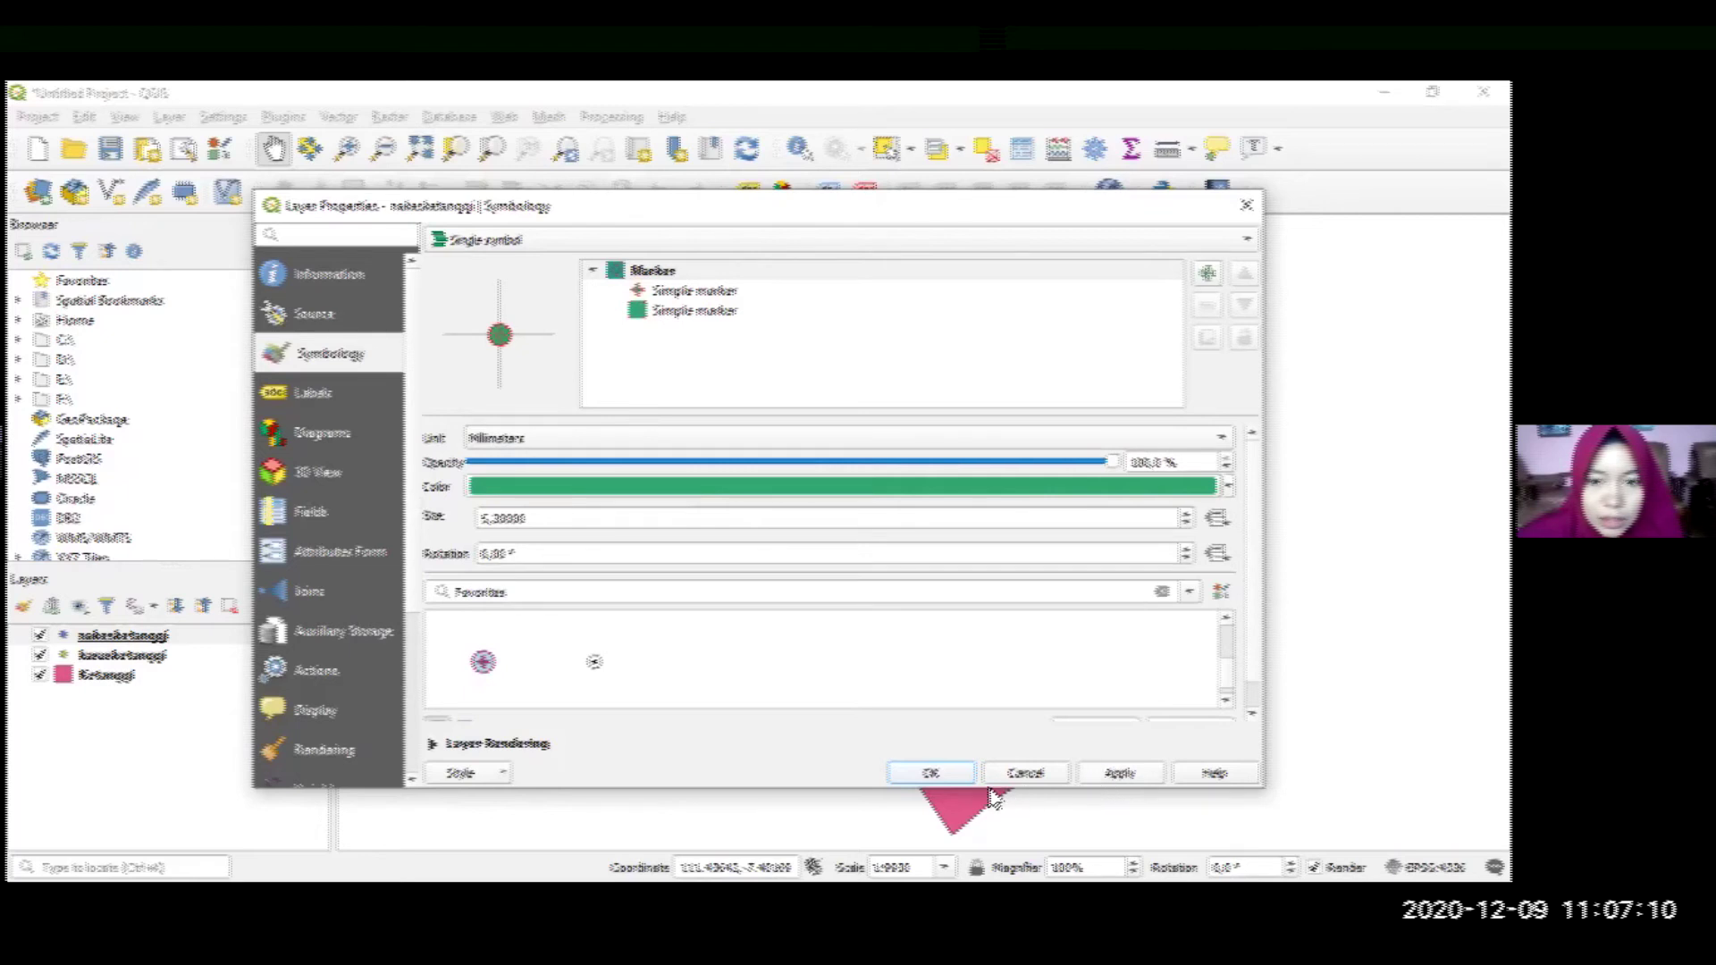
{"action": "left_click", "coordinate": [930, 774]}
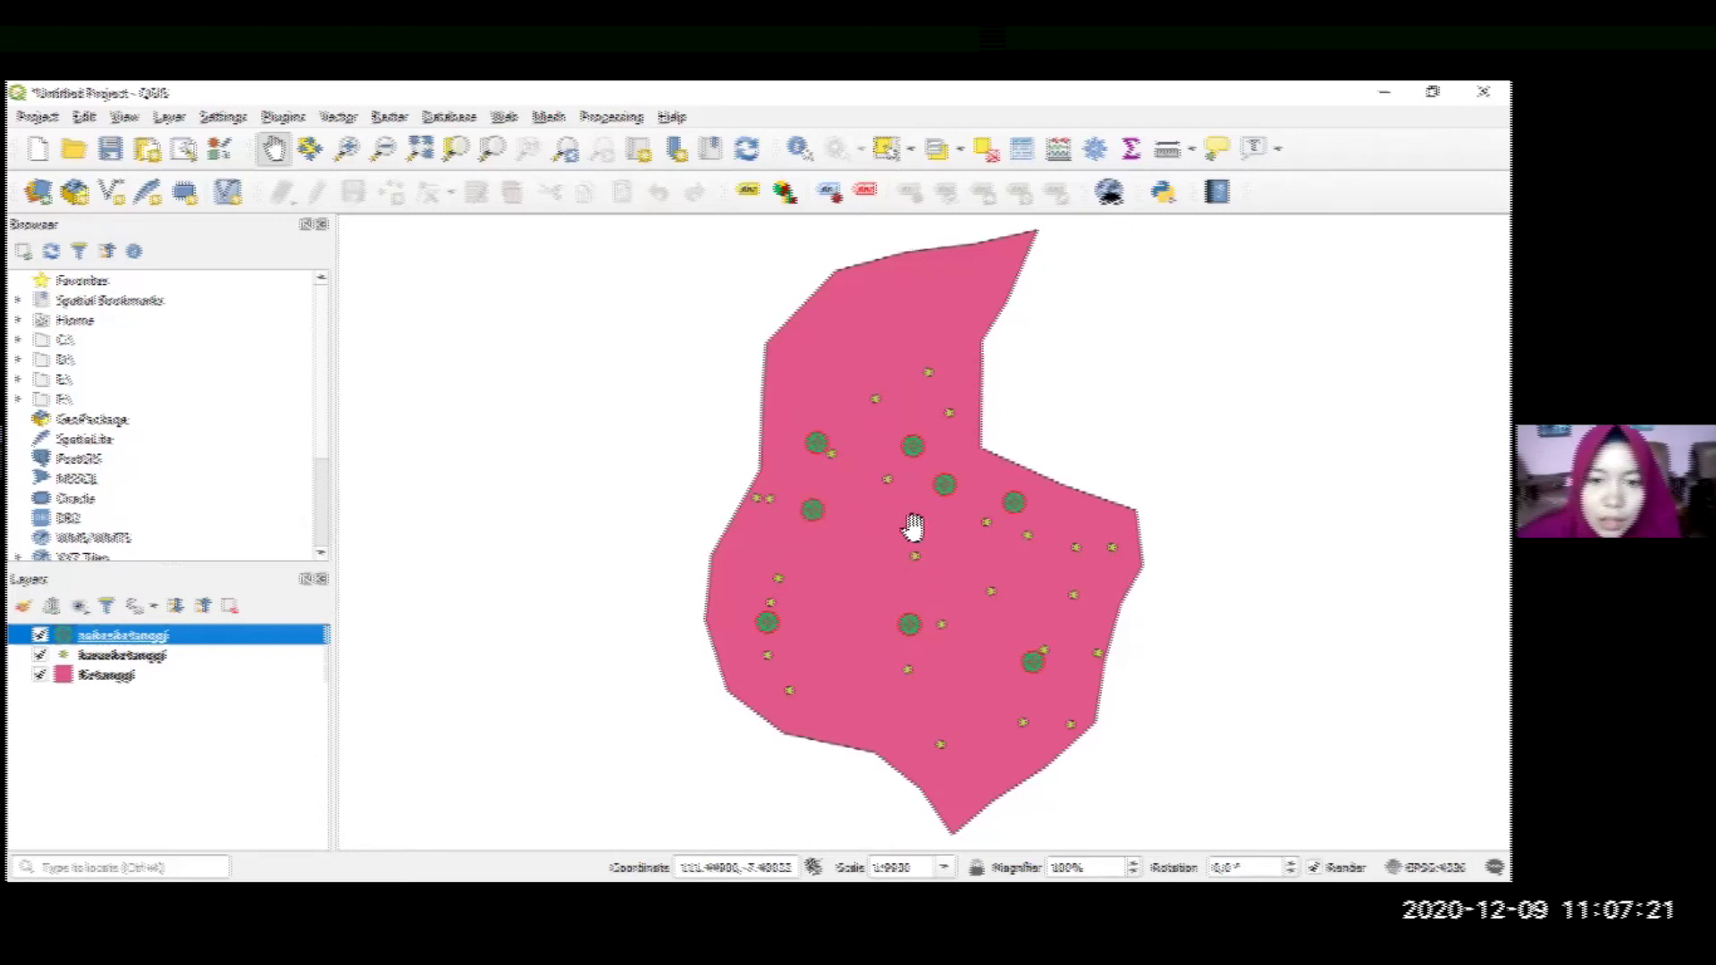
Open the symbology of the kasusketanggi layer and choose the red starburst marker with a drop shadow
{"action": "right_click", "coordinate": [190, 661]}
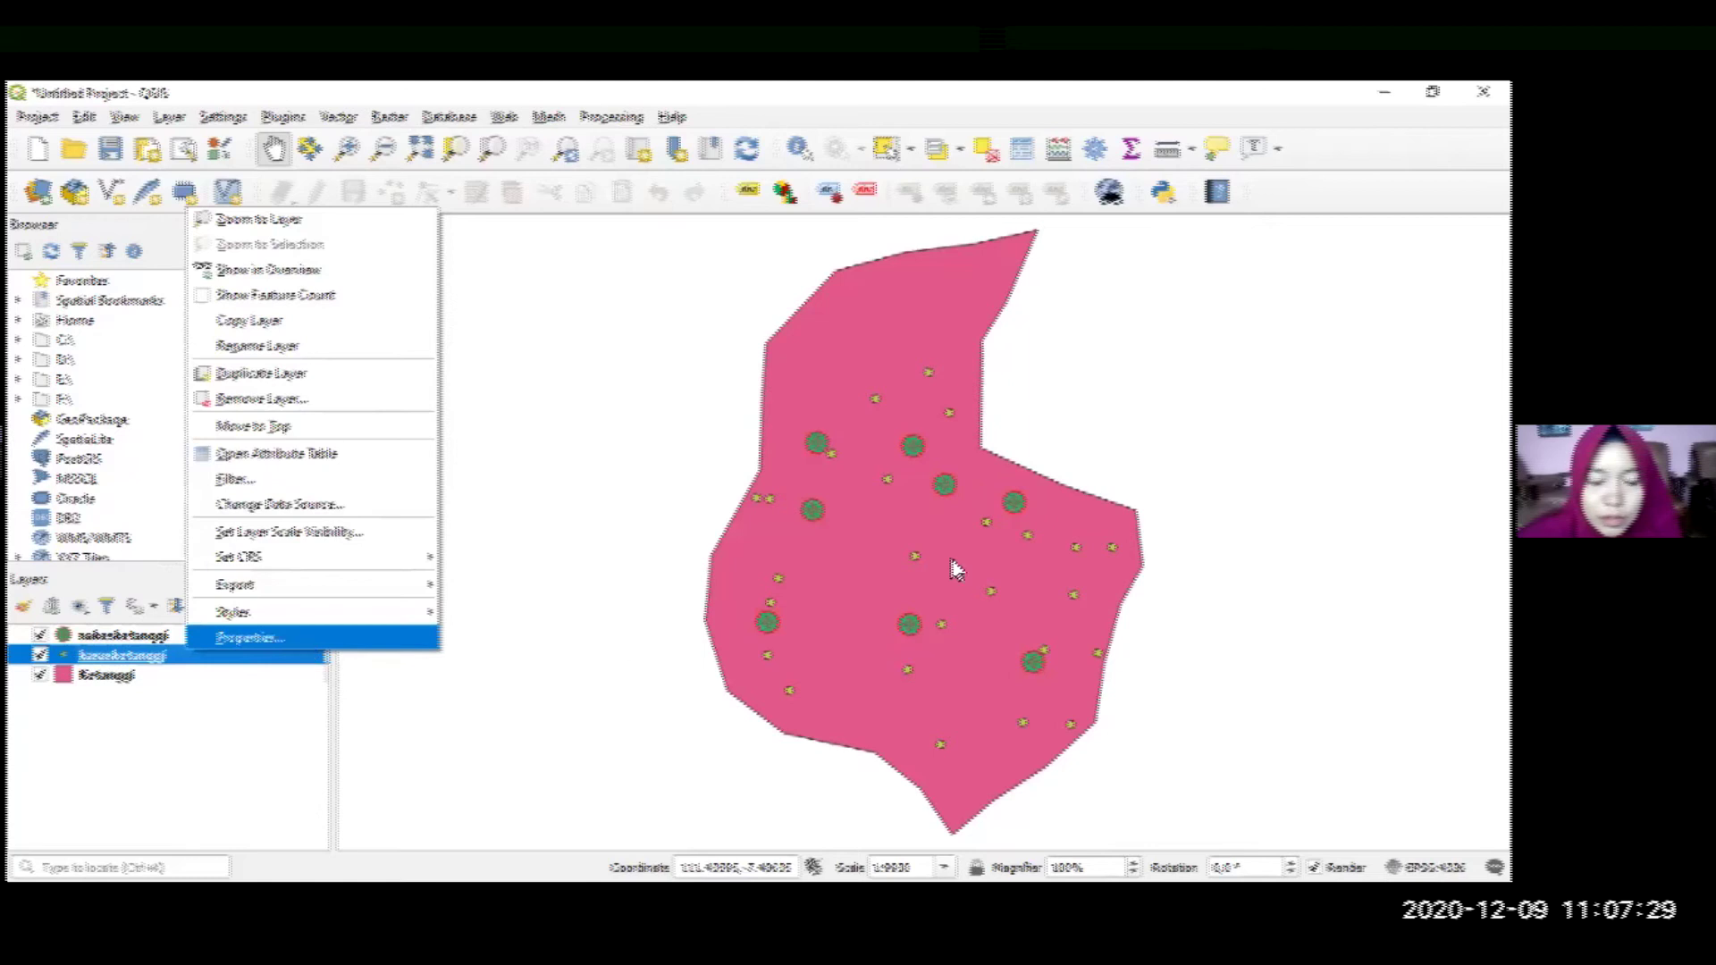
{"action": "left_click", "coordinate": [453, 357]}
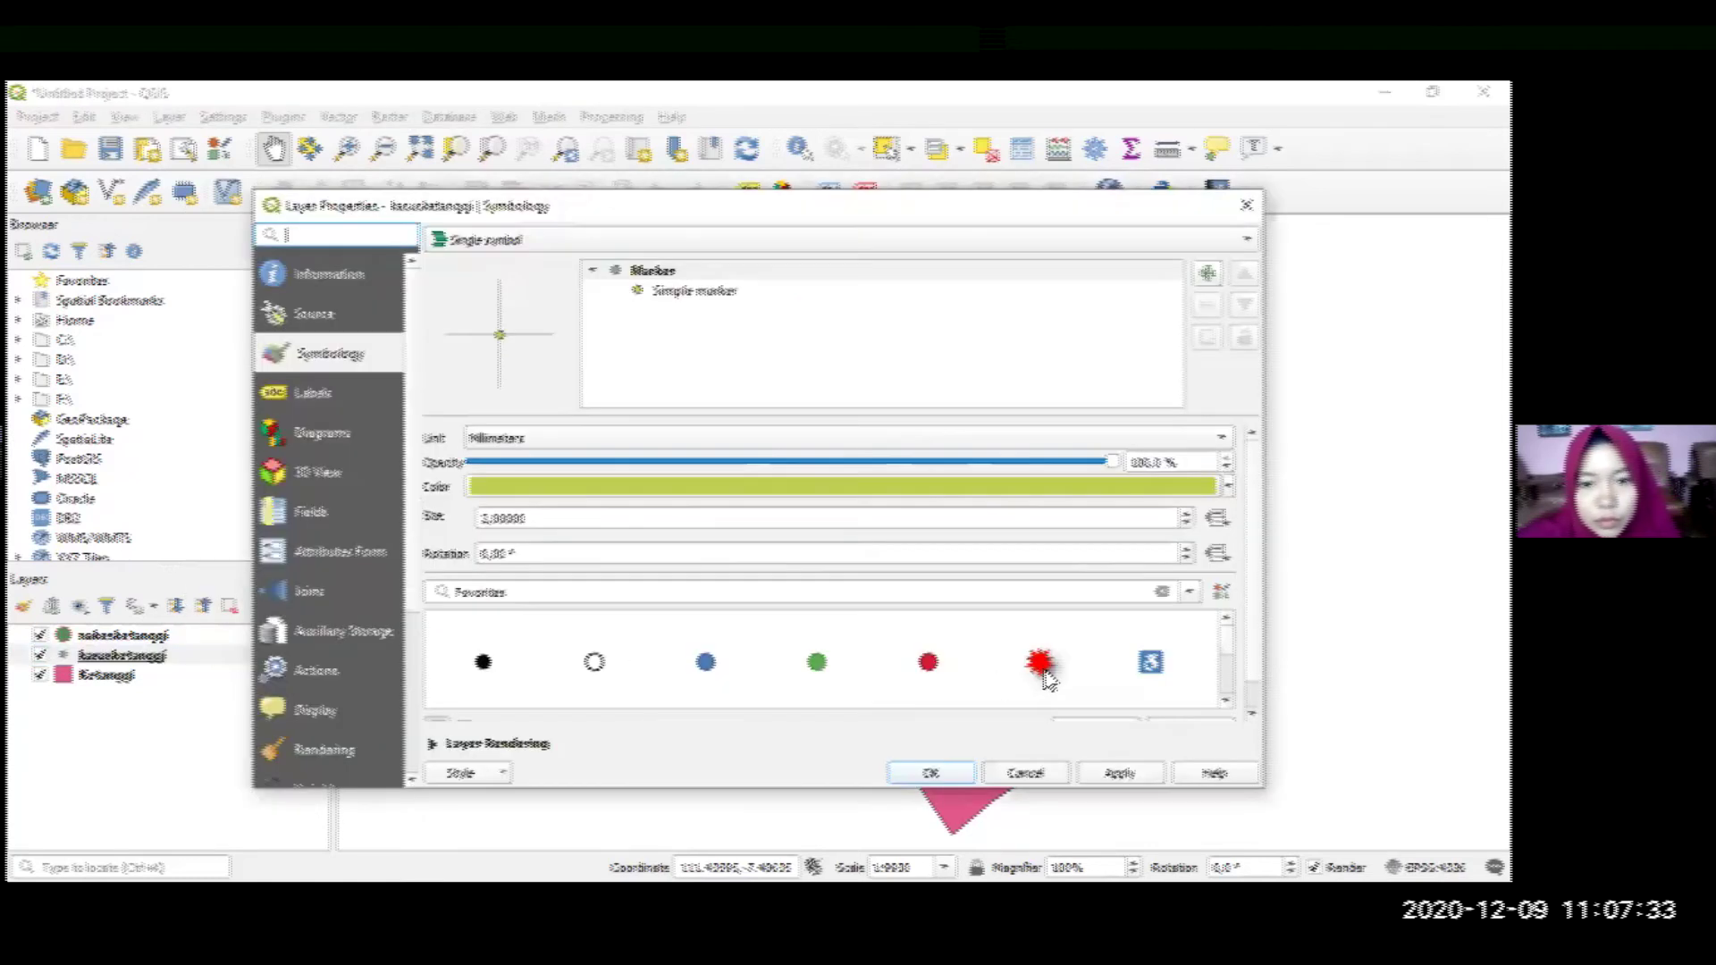
{"action": "left_click", "coordinate": [1041, 672]}
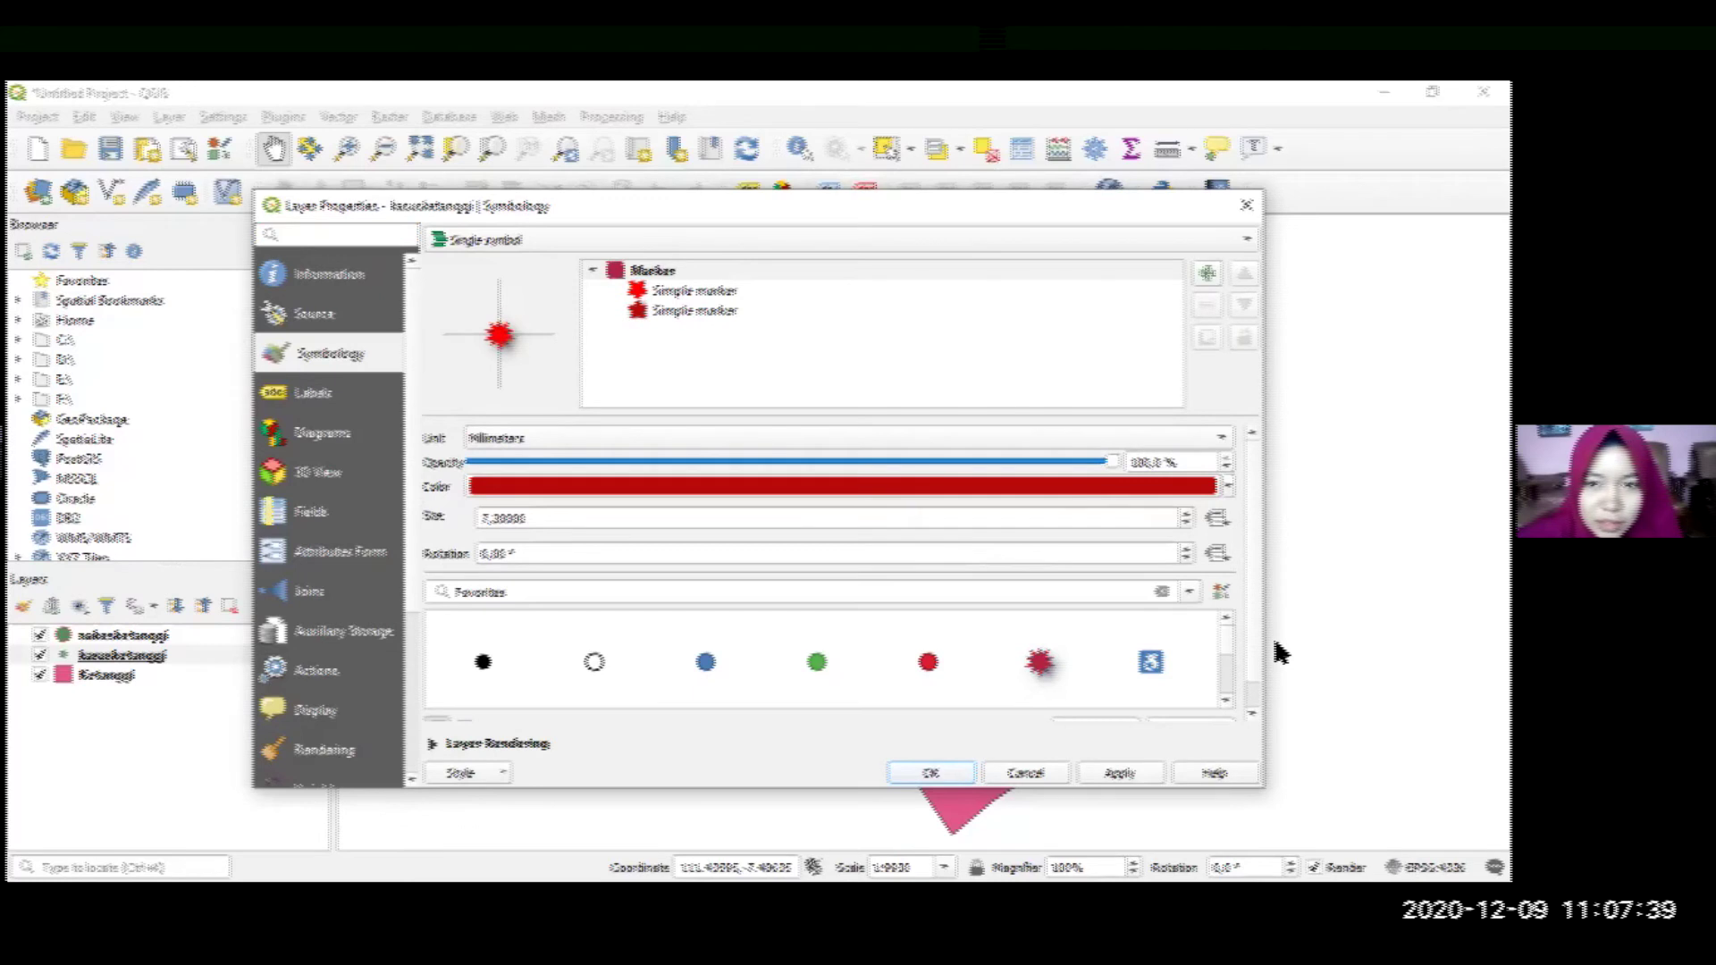
Set the kasusketanggi marker color to bright red and apply the symbology
{"action": "scroll", "coordinate": [1144, 643], "scroll_direction": "down", "scroll_amount": 2}
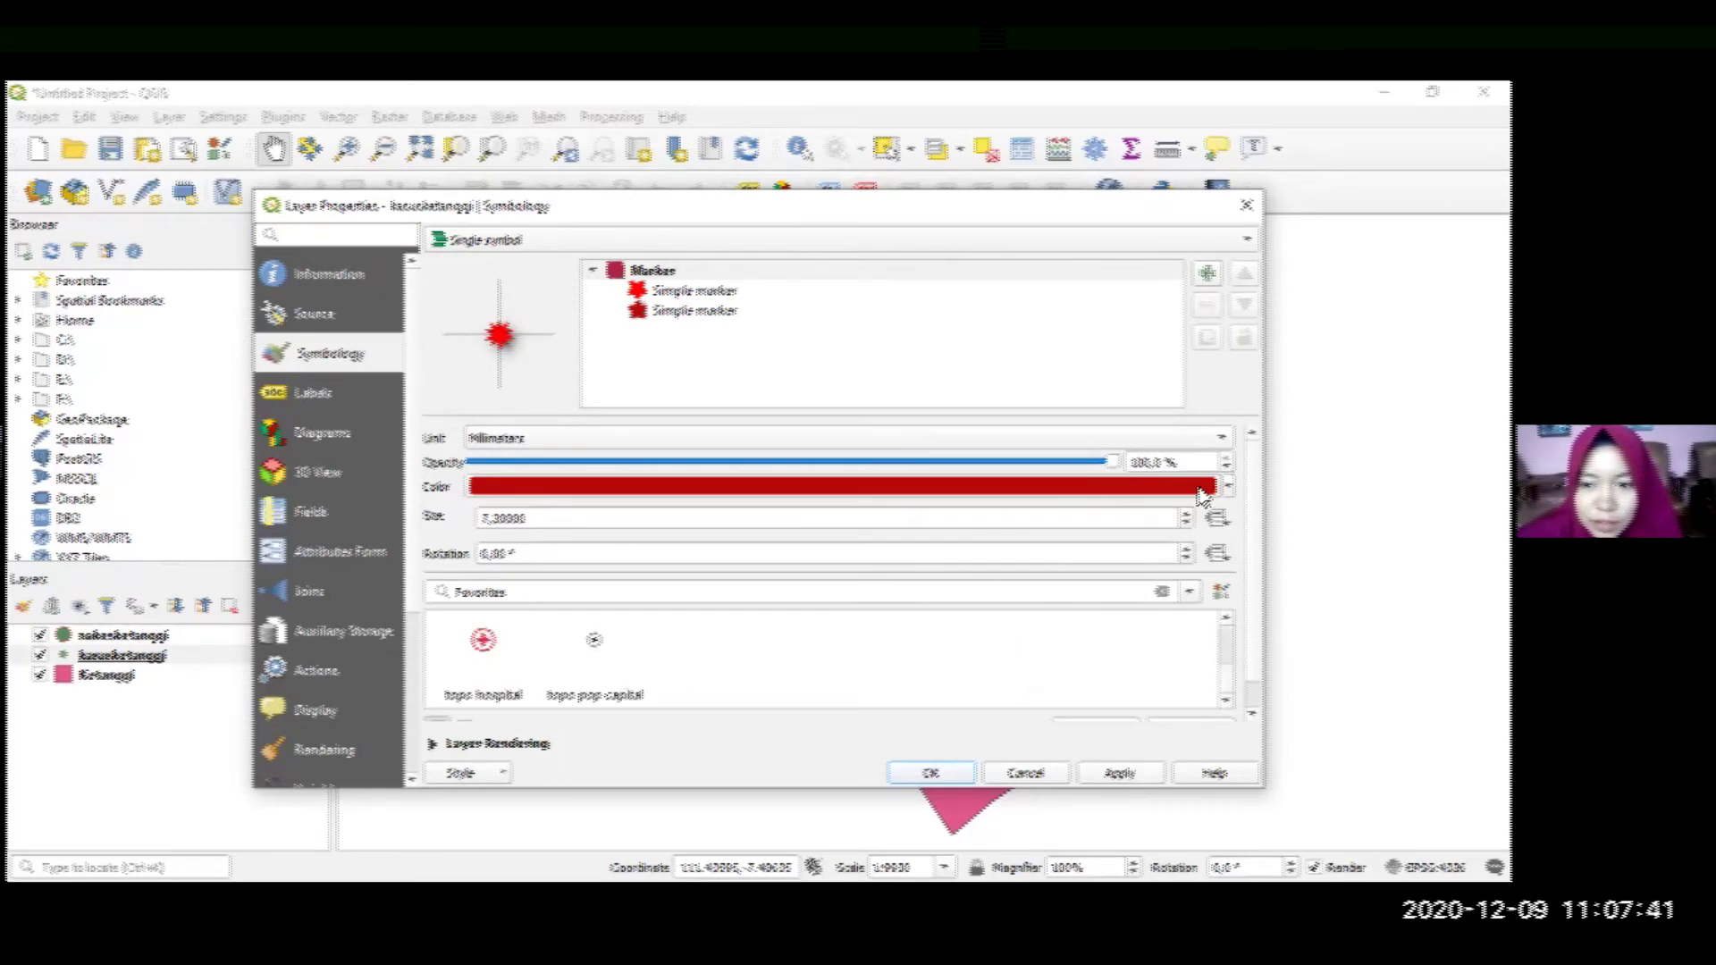
{"action": "left_click", "coordinate": [626, 486]}
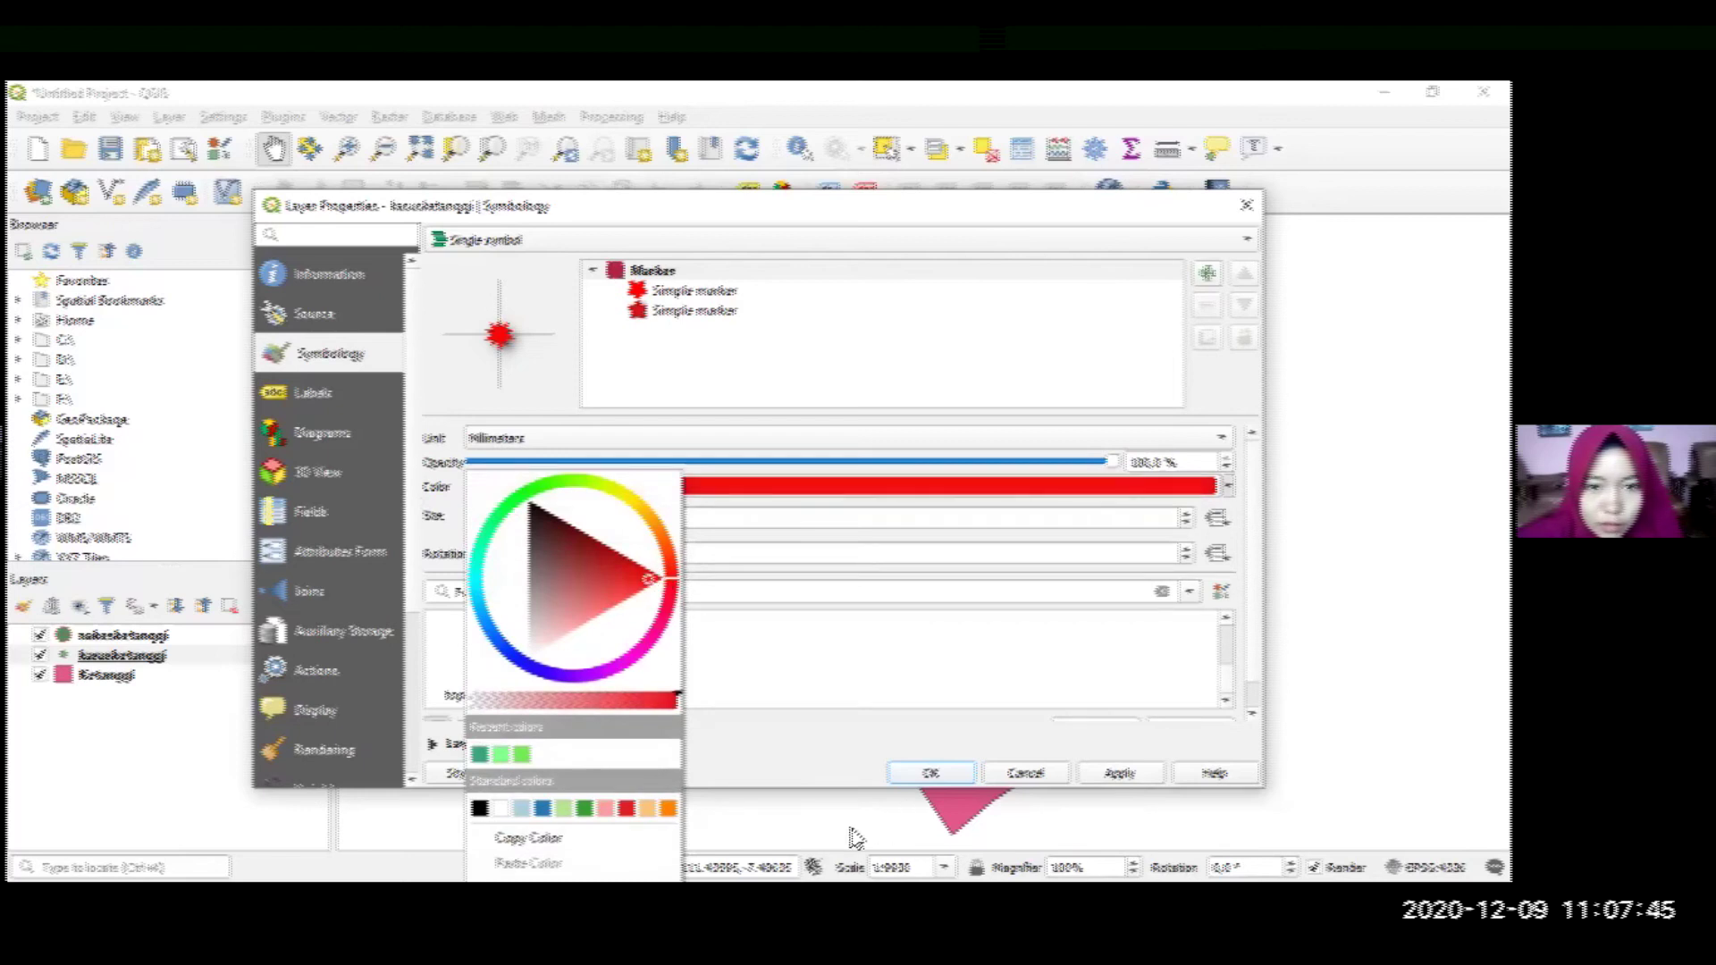
{"action": "left_click", "coordinate": [953, 777]}
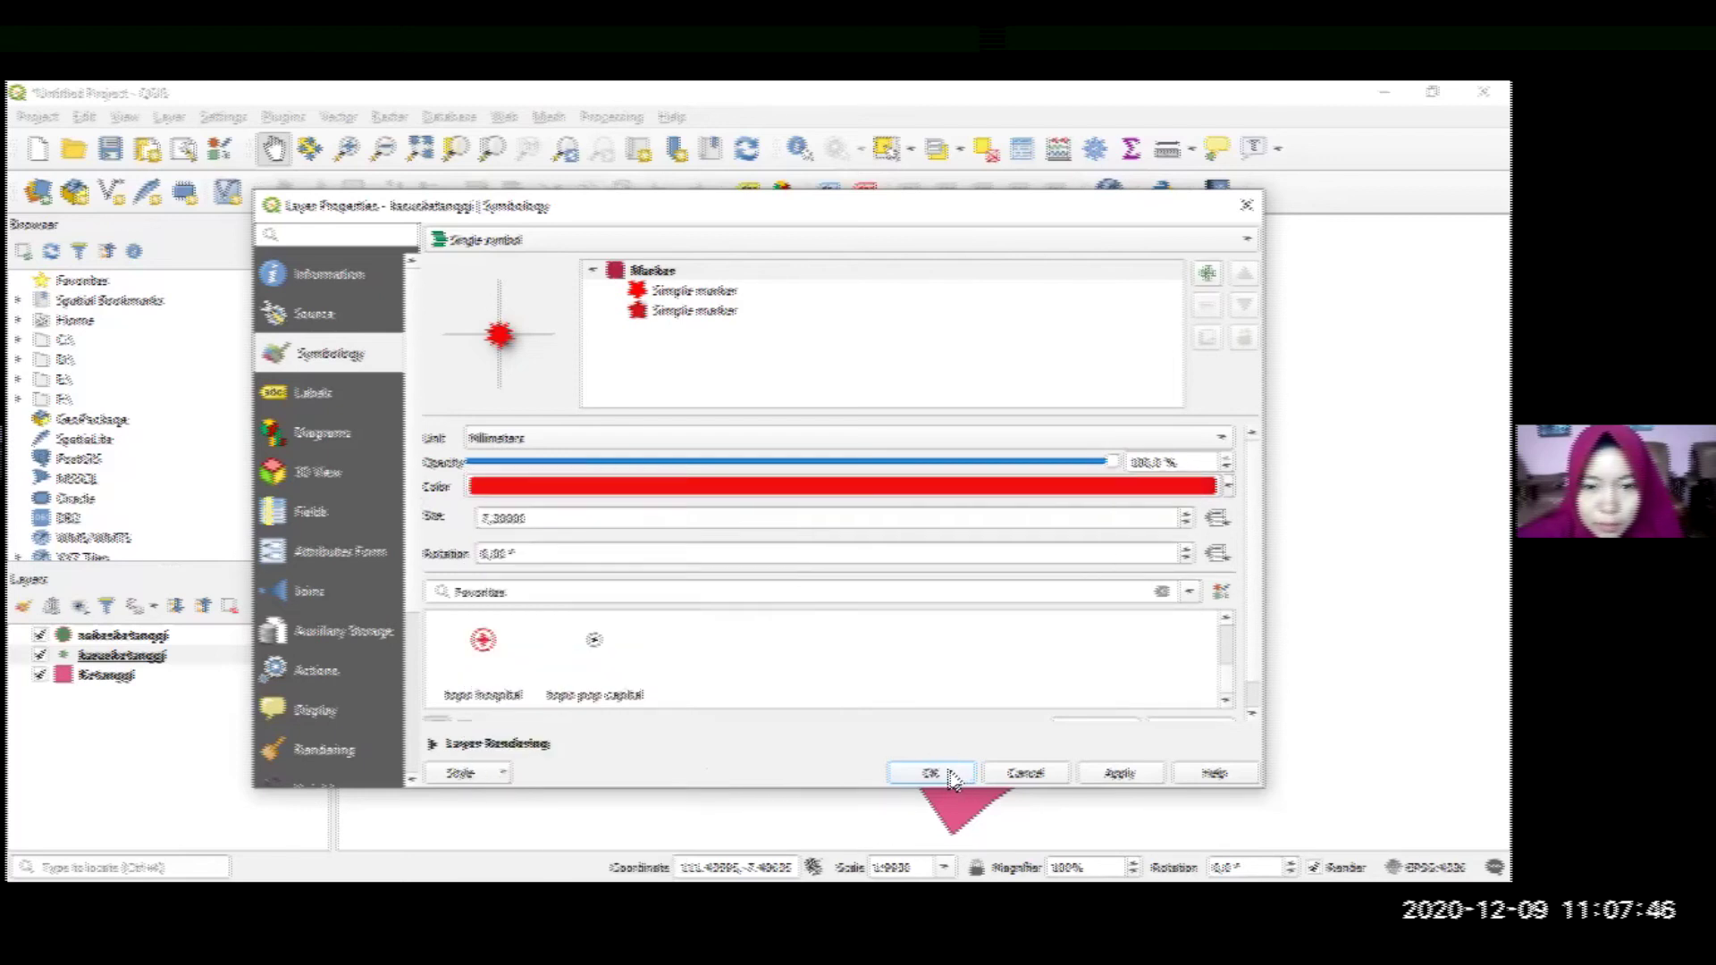
{"action": "left_click", "coordinate": [1115, 779]}
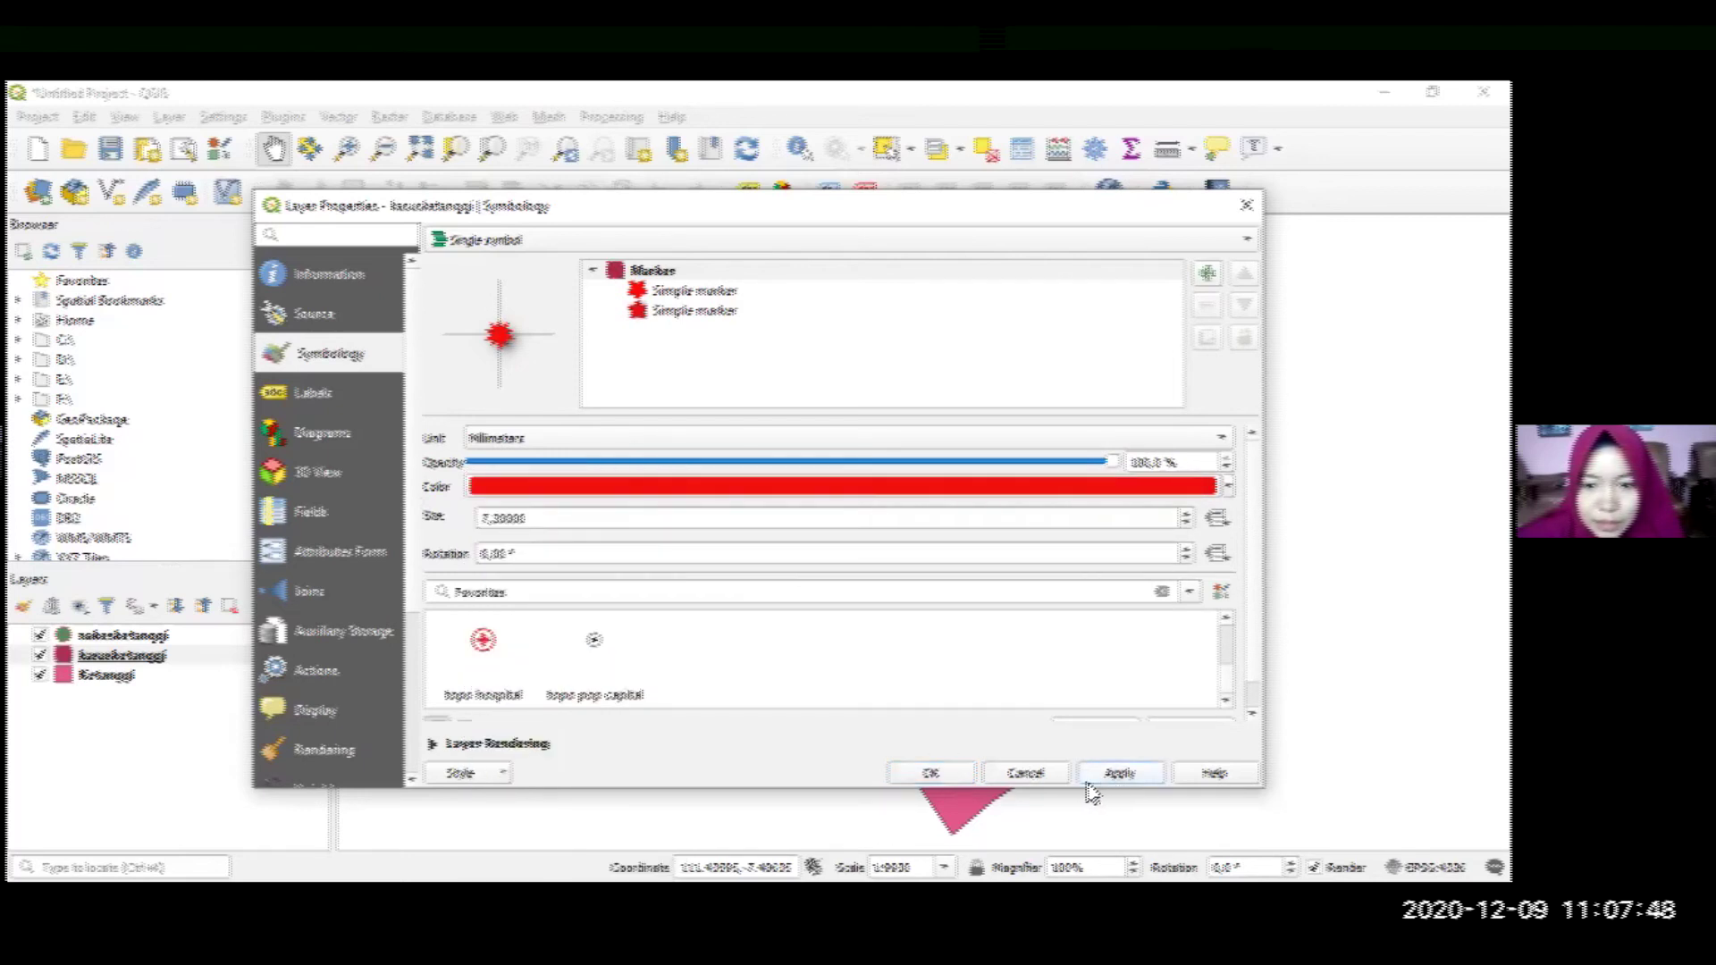
{"action": "left_click", "coordinate": [915, 774]}
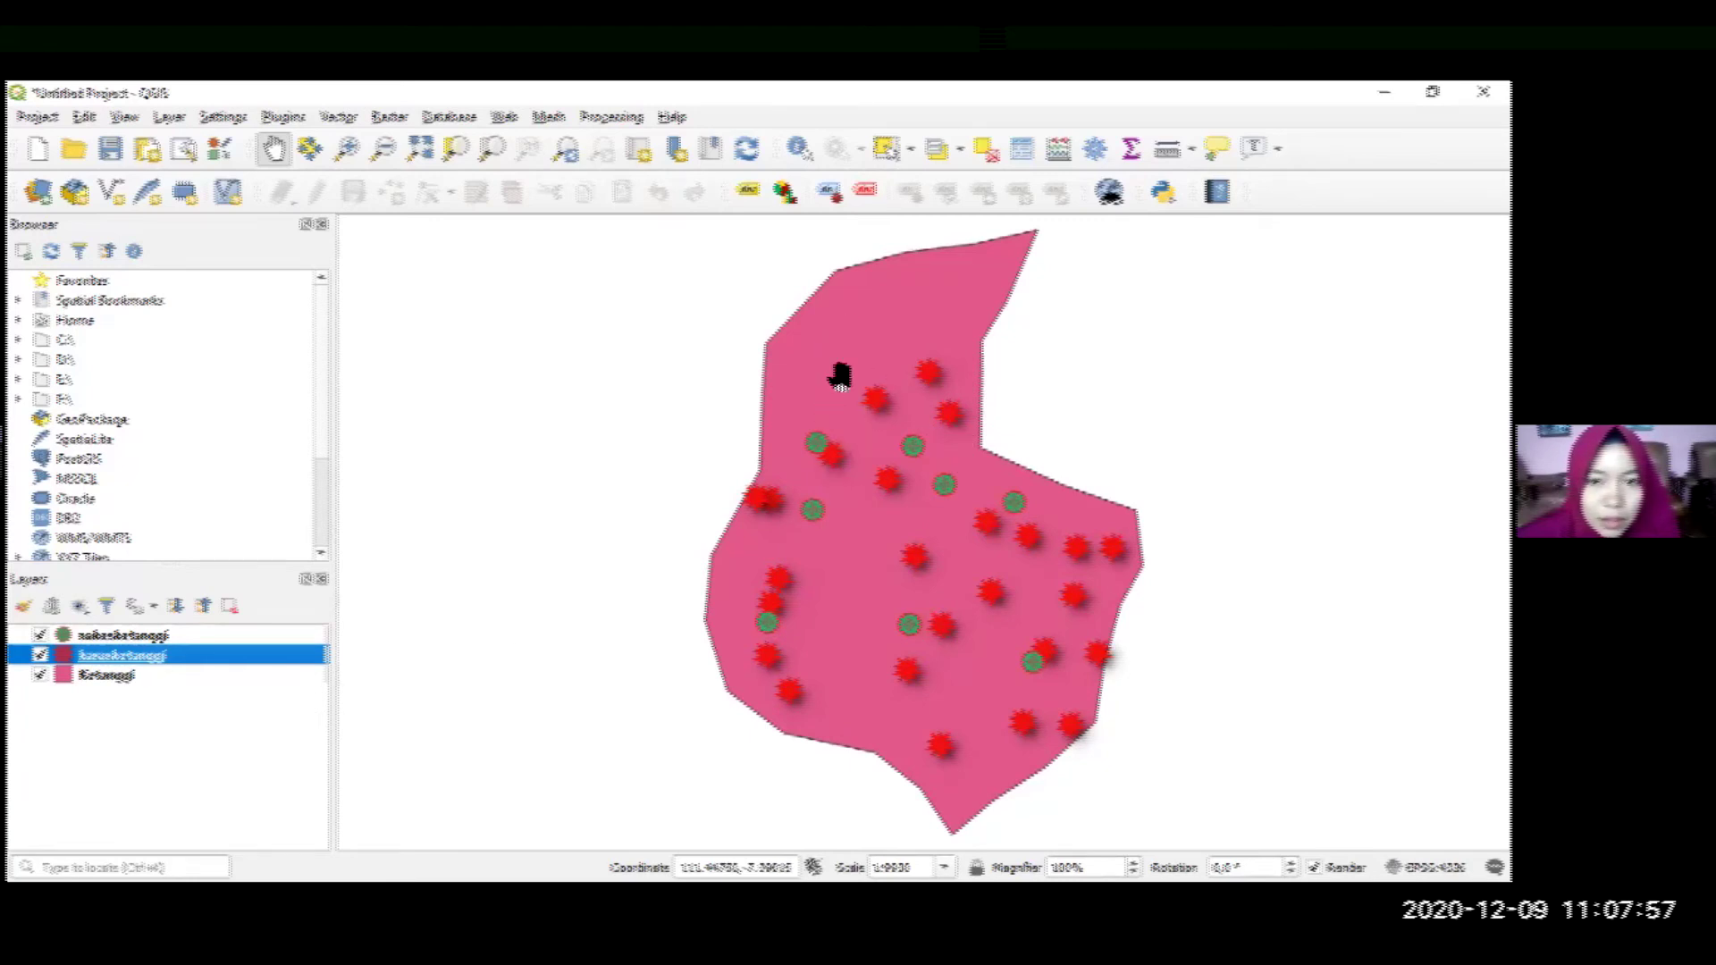
Set the Ketanggi layer's fill color to a light yellow-green and apply the symbology
{"action": "left_click", "coordinate": [97, 681]}
{"action": "right_click", "coordinate": [192, 672]}
{"action": "key", "text": "Escape"}
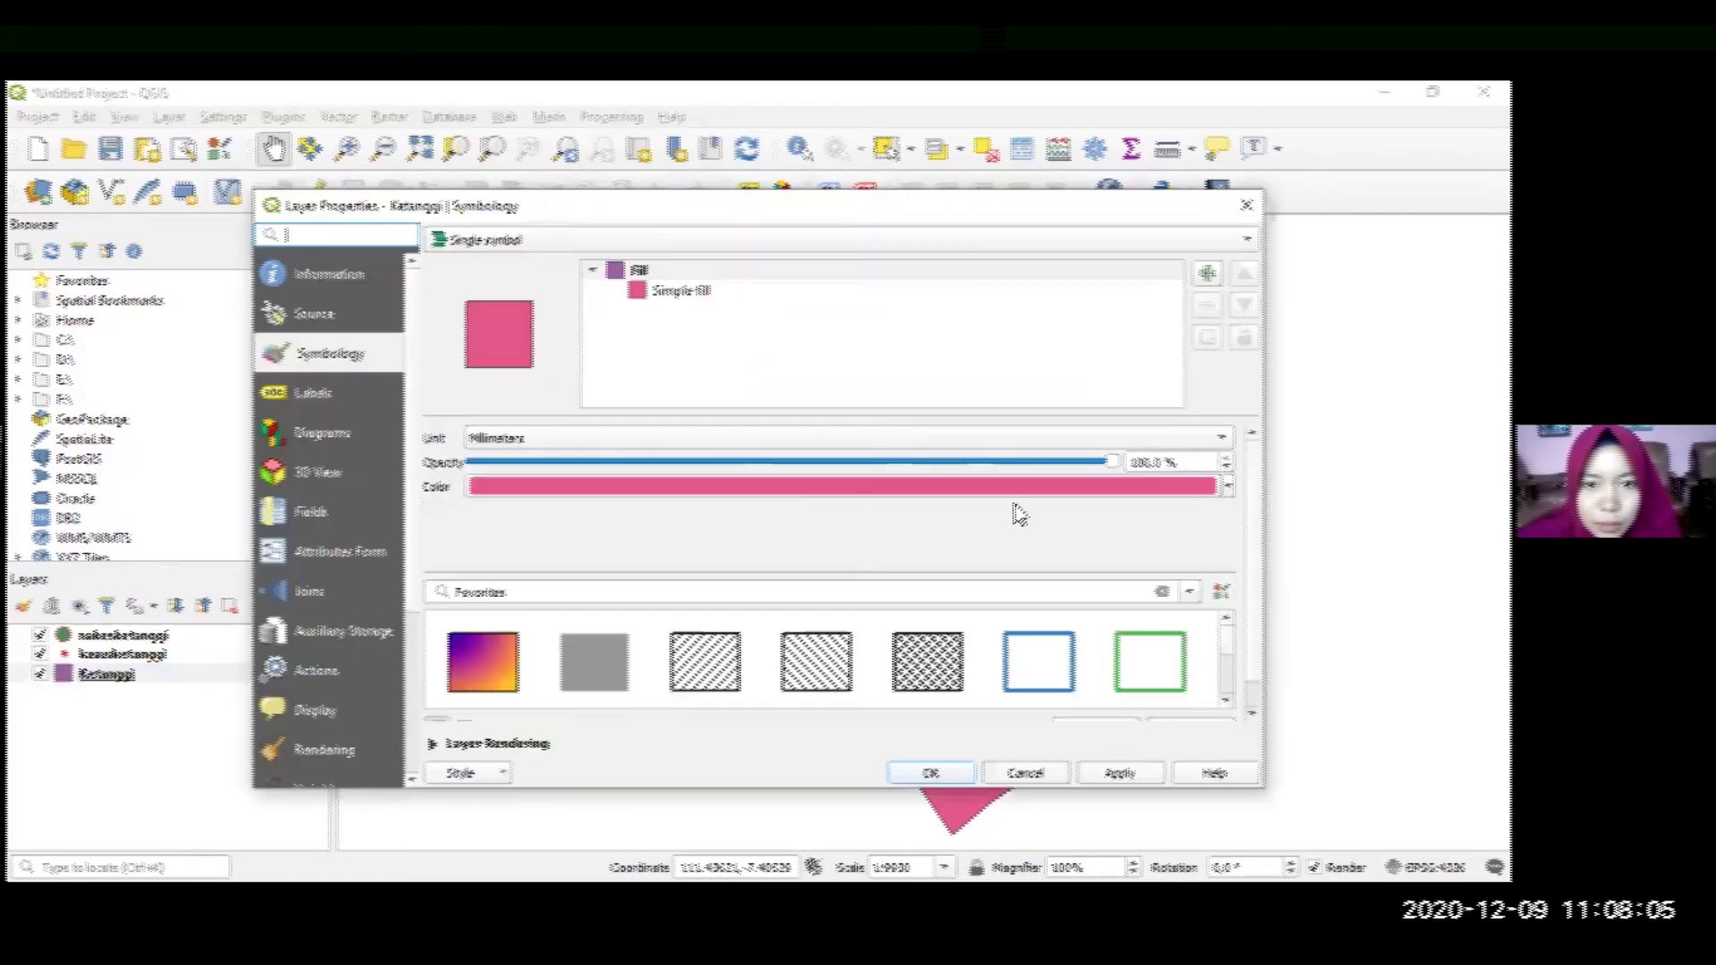
{"action": "left_click", "coordinate": [1233, 490]}
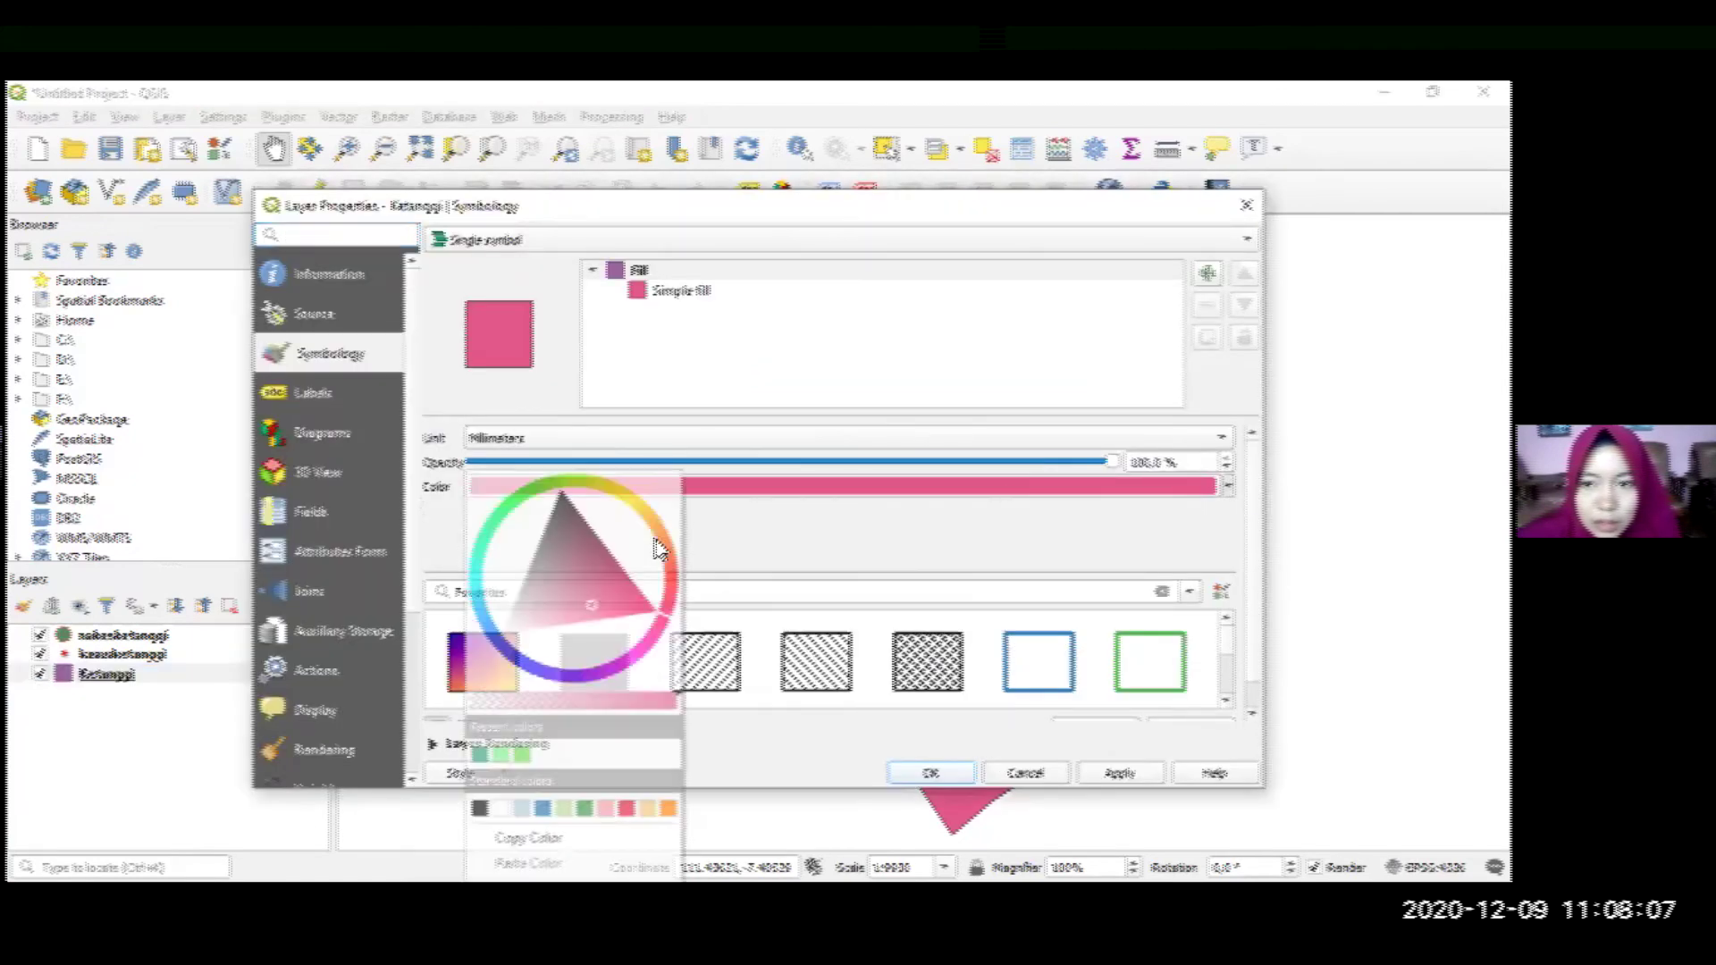
{"action": "left_click_drag", "start_coordinate": [552, 494], "coordinate": [547, 499]}
{"action": "left_click", "coordinate": [597, 488]}
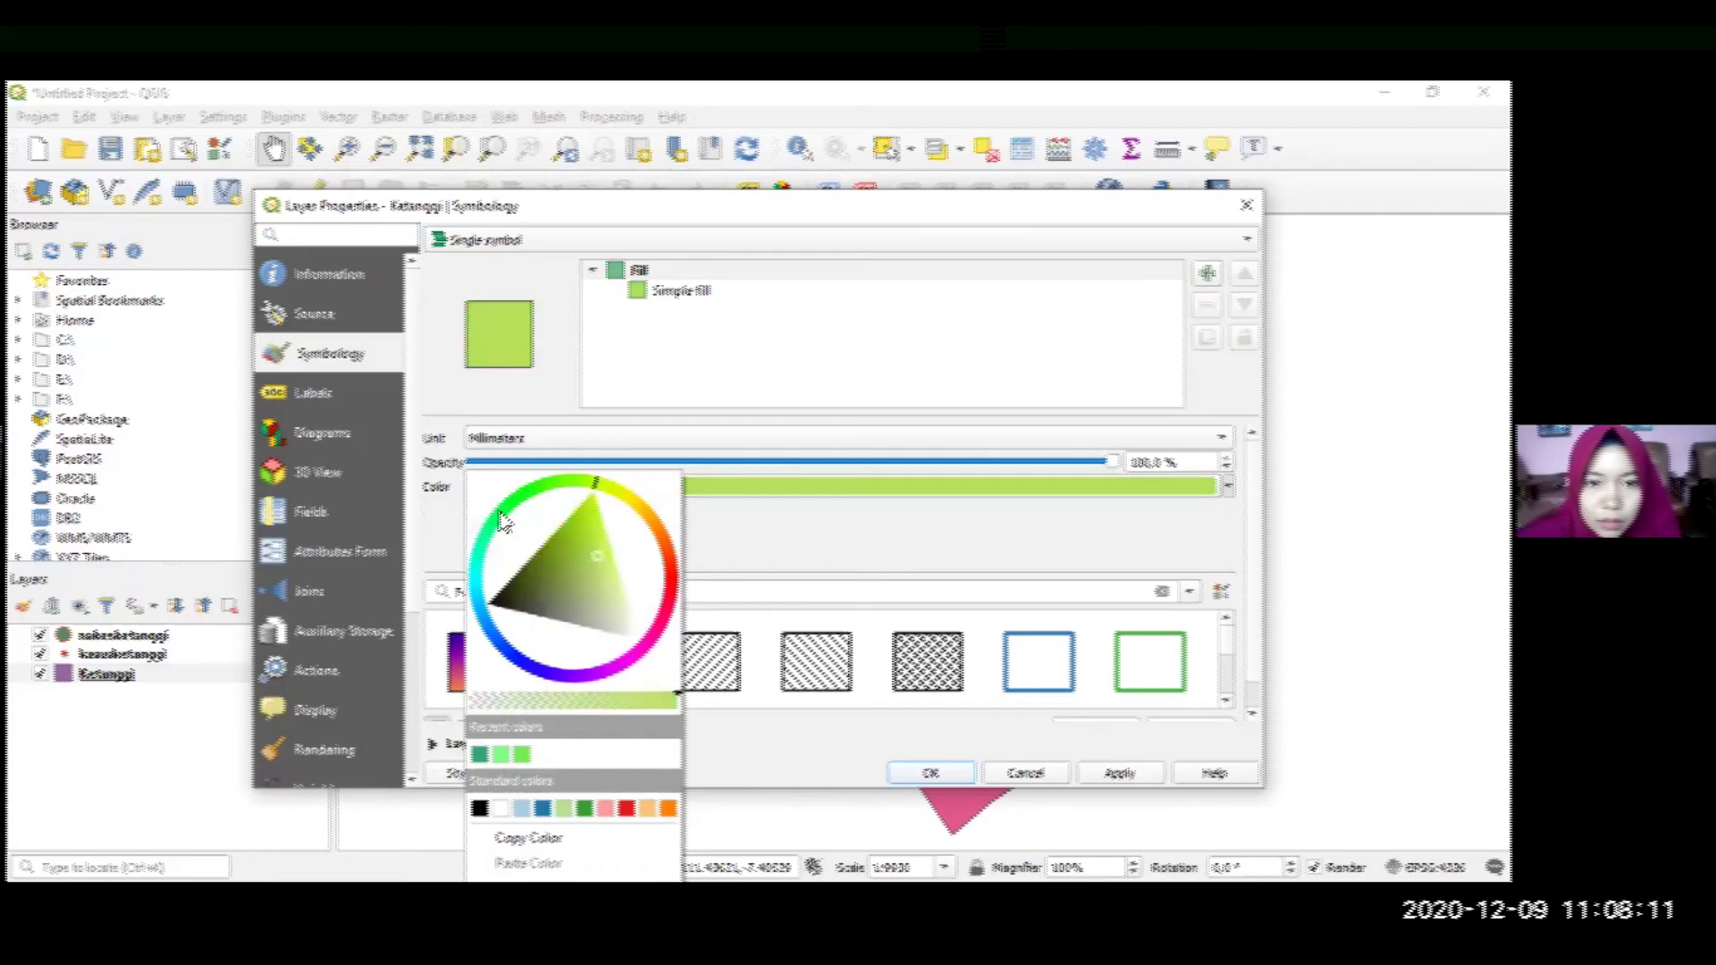
{"action": "mouse_move", "coordinate": [488, 544]}
{"action": "left_mouse_down"}
{"action": "mouse_move", "coordinate": [478, 600]}
{"action": "mouse_move", "coordinate": [497, 591]}
{"action": "left_mouse_up"}
{"action": "left_click", "coordinate": [626, 503]}
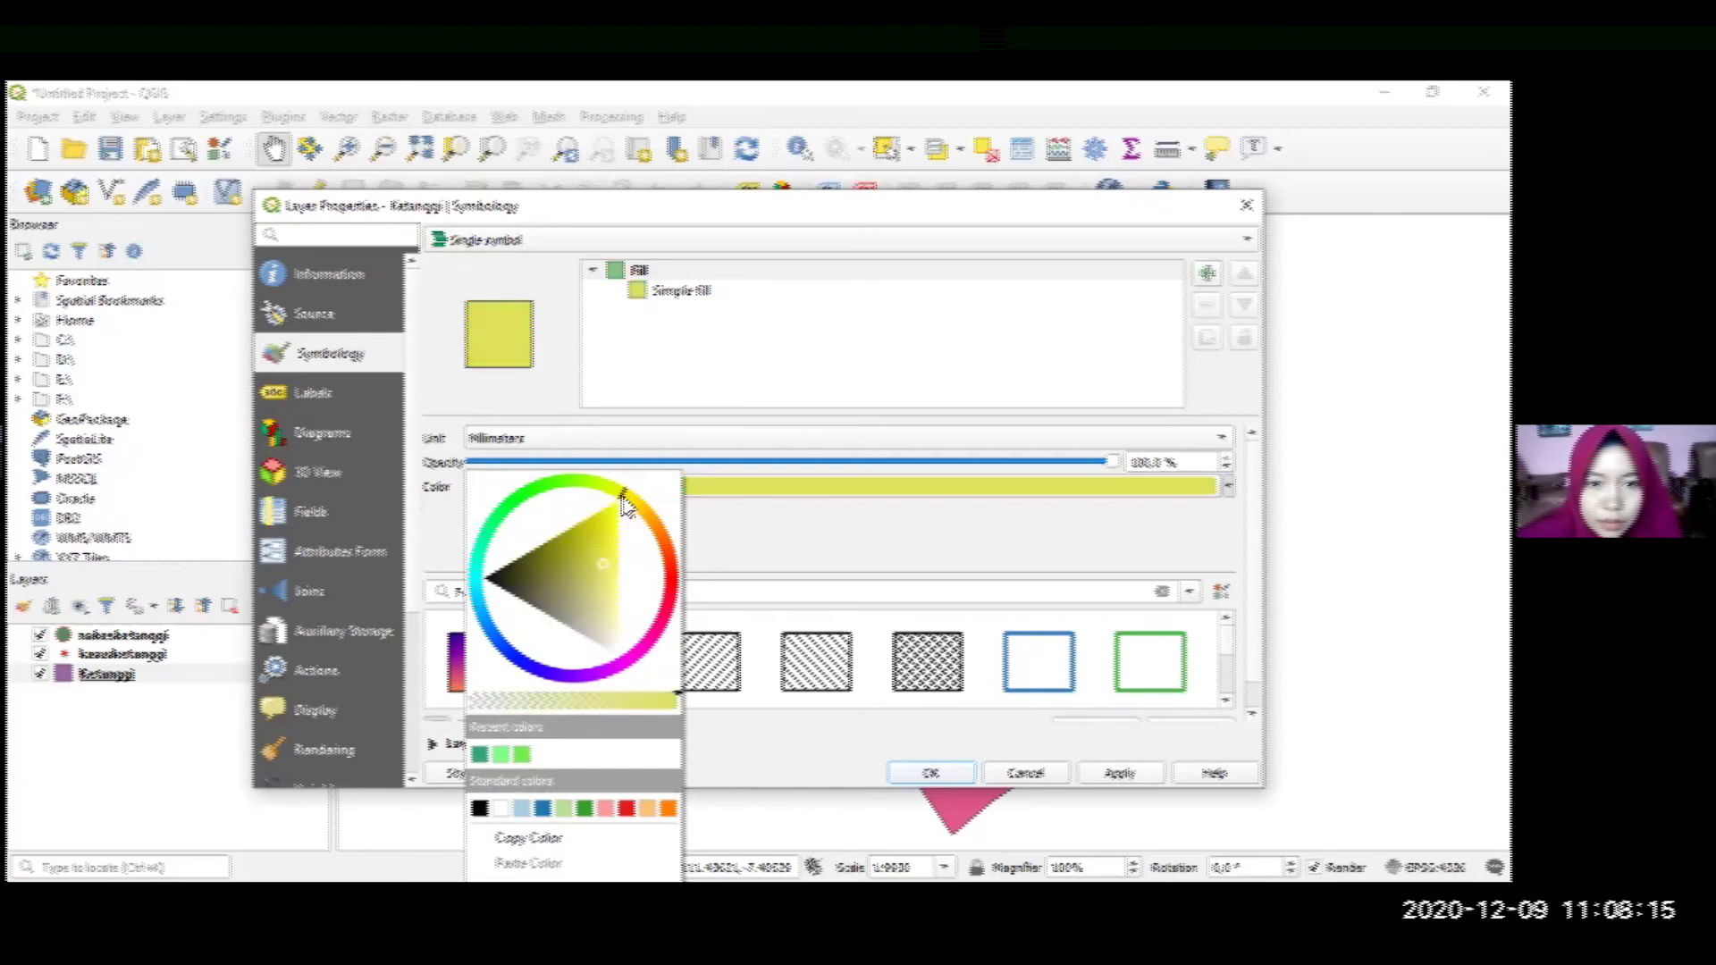
{"action": "left_click_drag", "start_coordinate": [612, 499], "coordinate": [581, 490]}
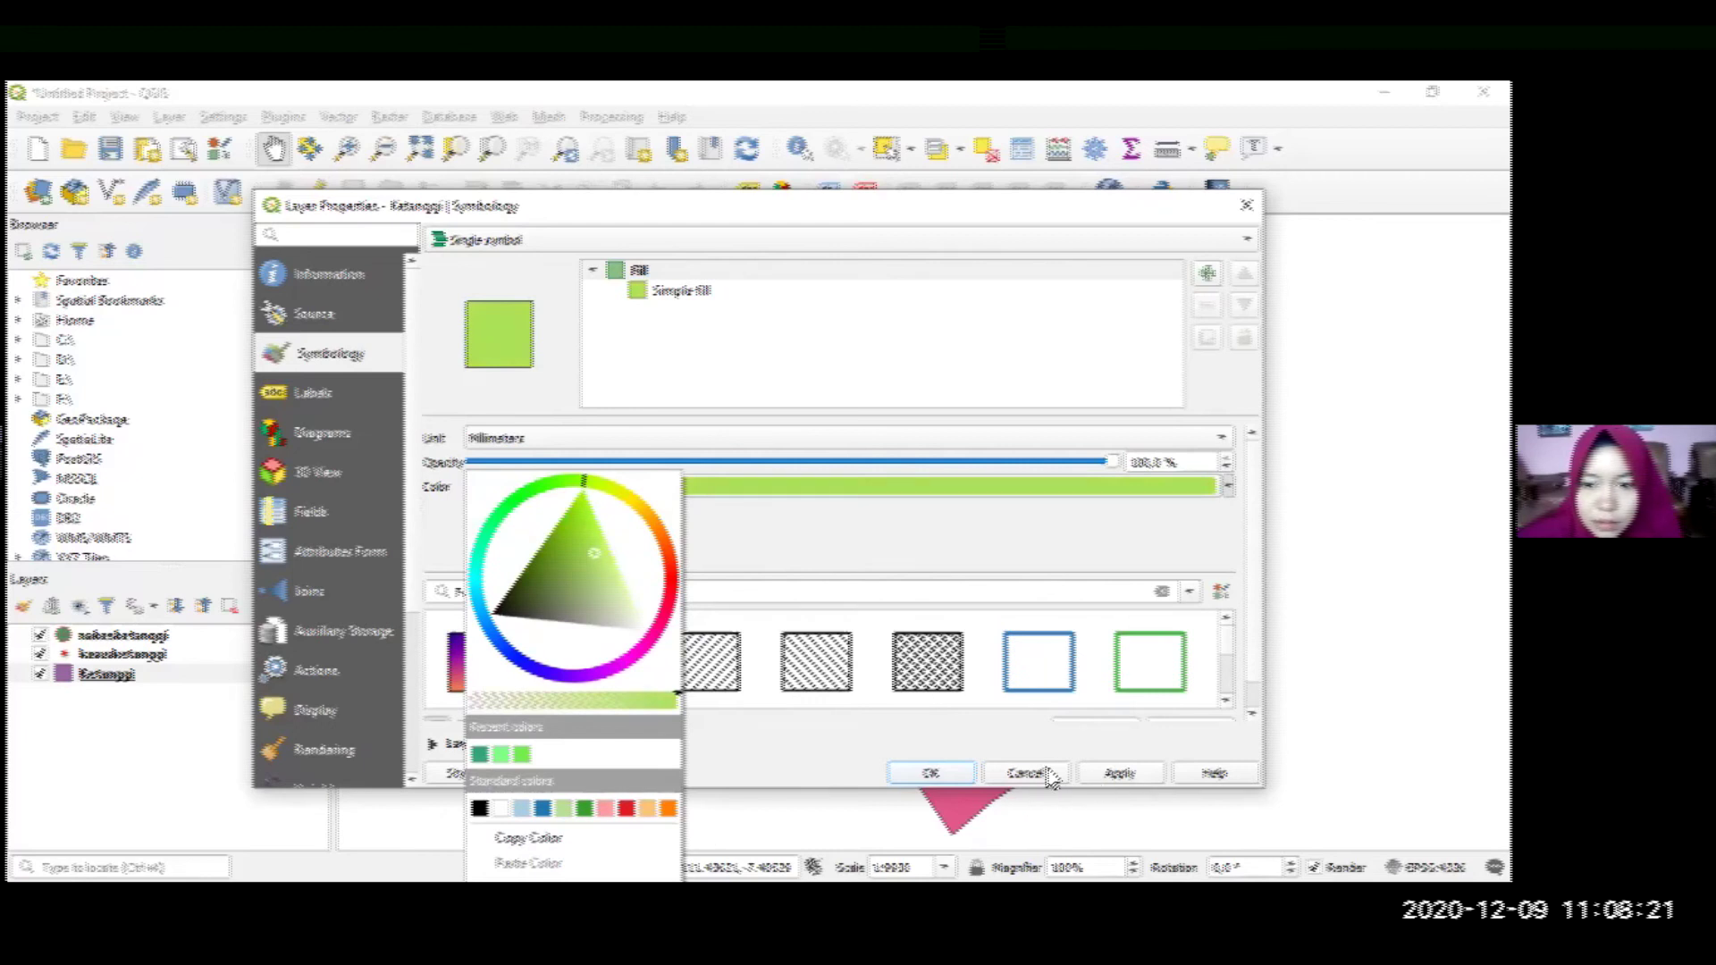
{"action": "left_click", "coordinate": [866, 565]}
{"action": "left_click", "coordinate": [1107, 780]}
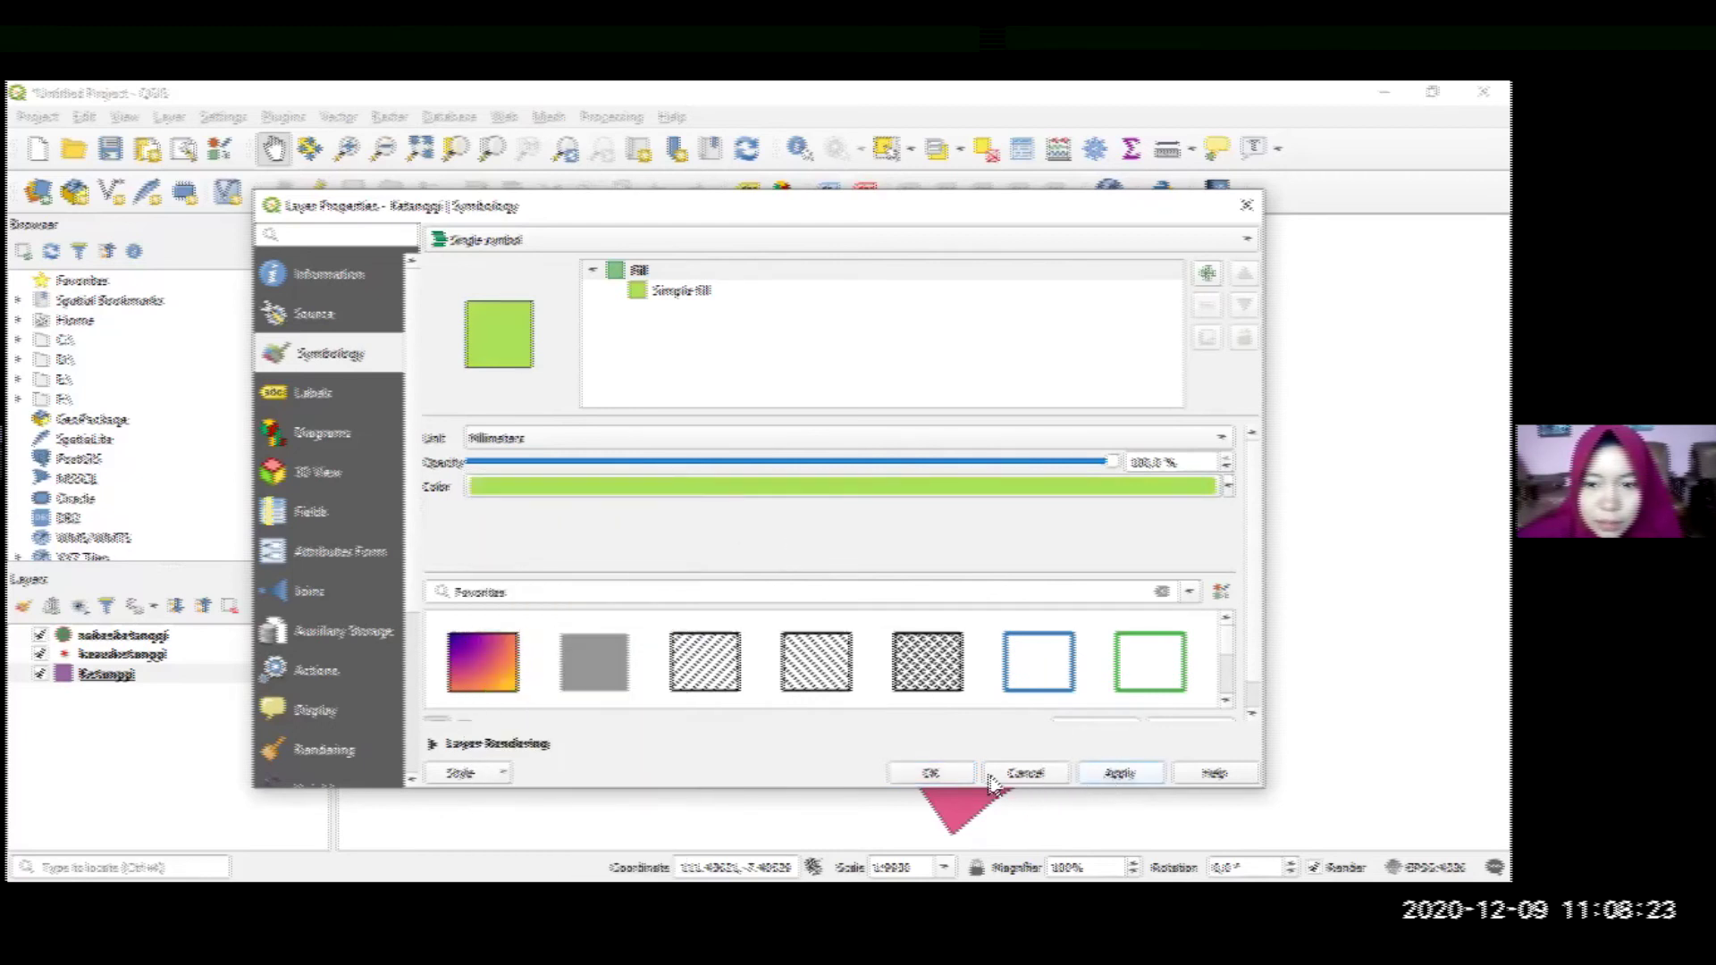
{"action": "left_click", "coordinate": [921, 774]}
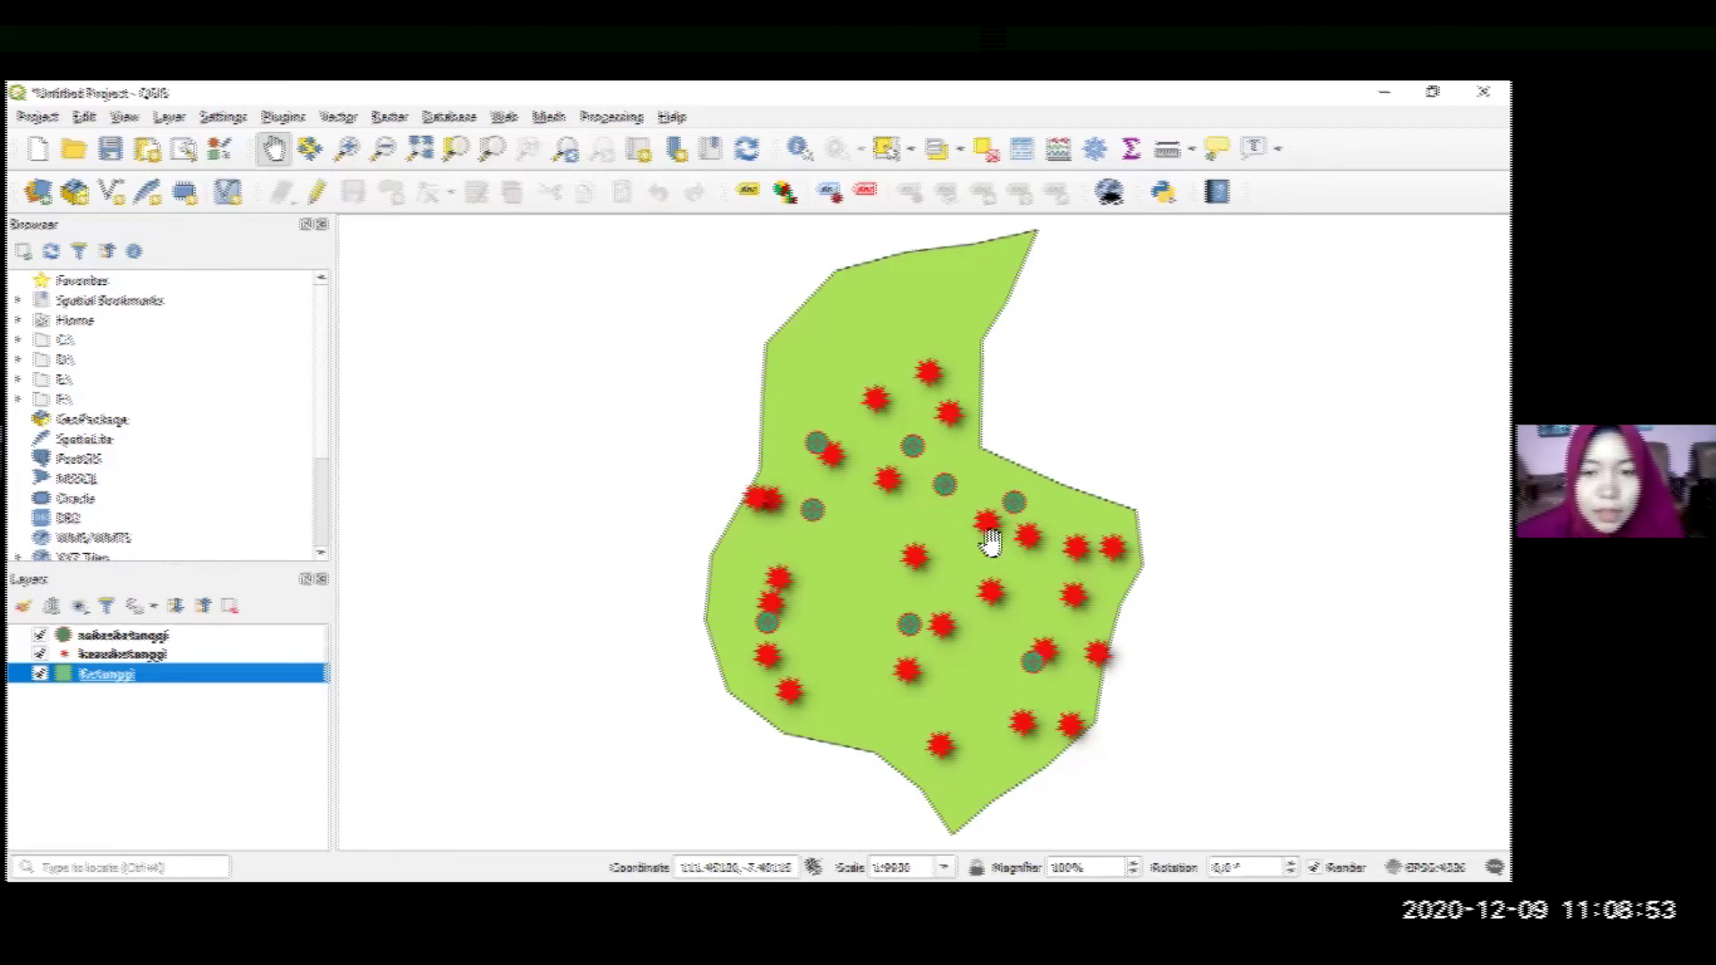
Enable the north arrow decoration at the Bottom Left of the map with horizontal and vertical margins of 12 mm
{"action": "left_click_drag", "start_coordinate": [1206, 473], "coordinate": [1036, 511]}
{"action": "left_click_drag", "start_coordinate": [1209, 464], "coordinate": [1081, 498]}
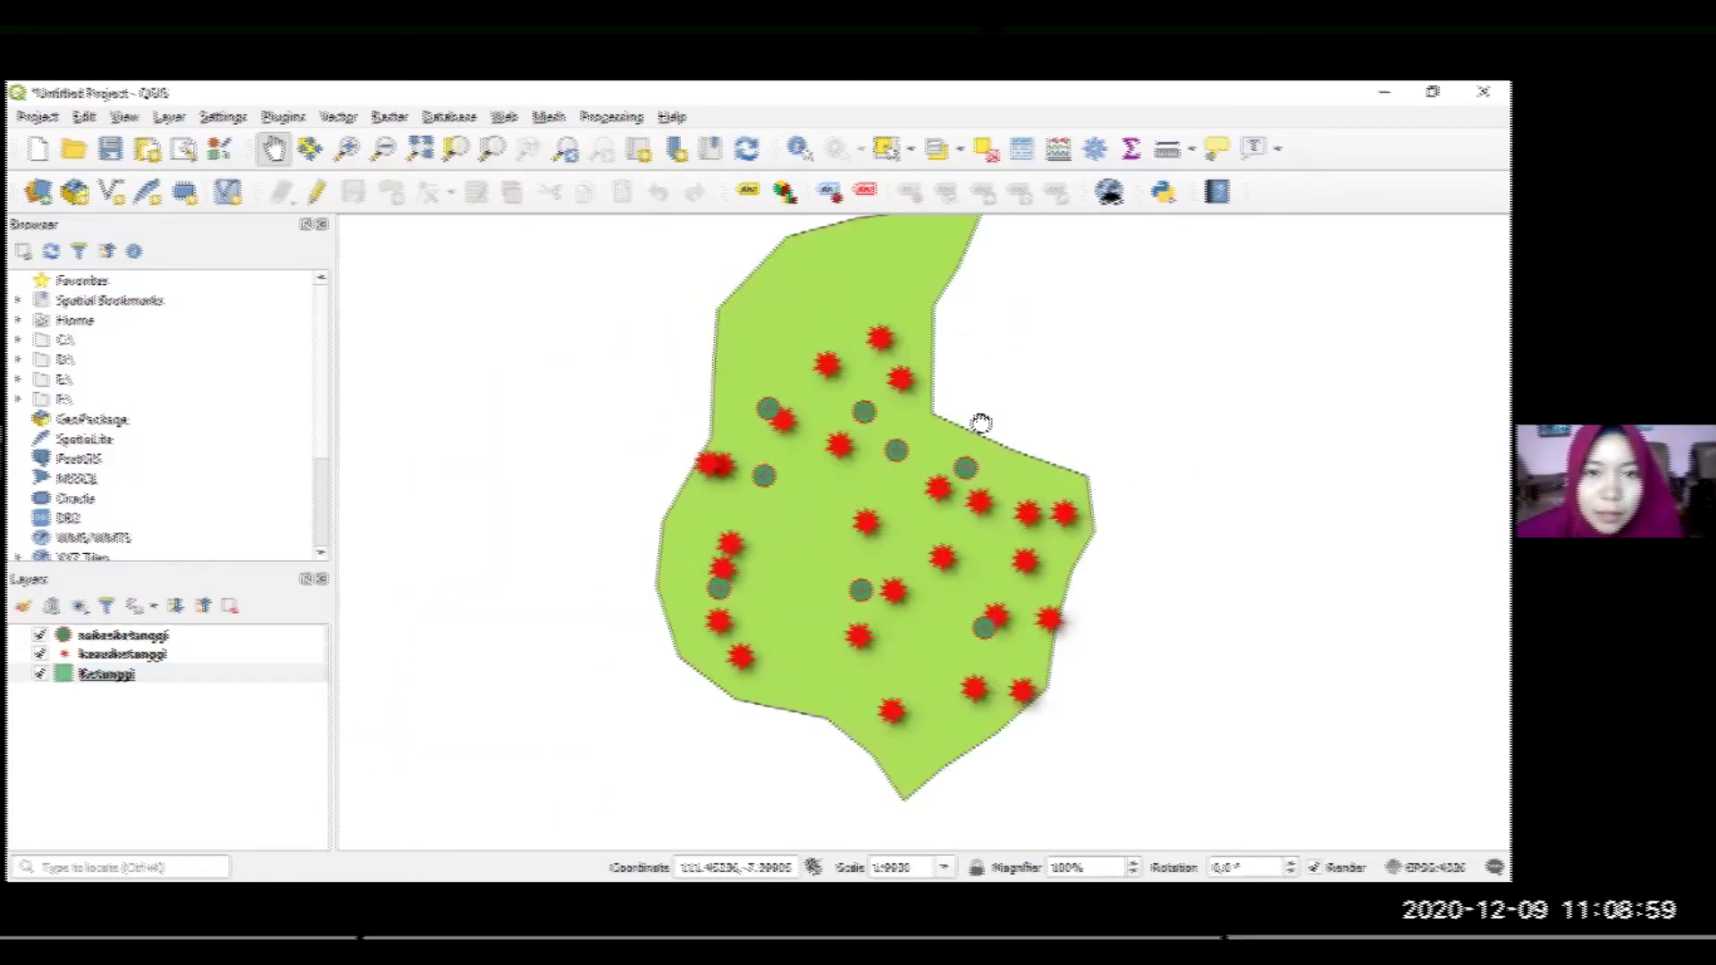
{"action": "left_click", "coordinate": [127, 117]}
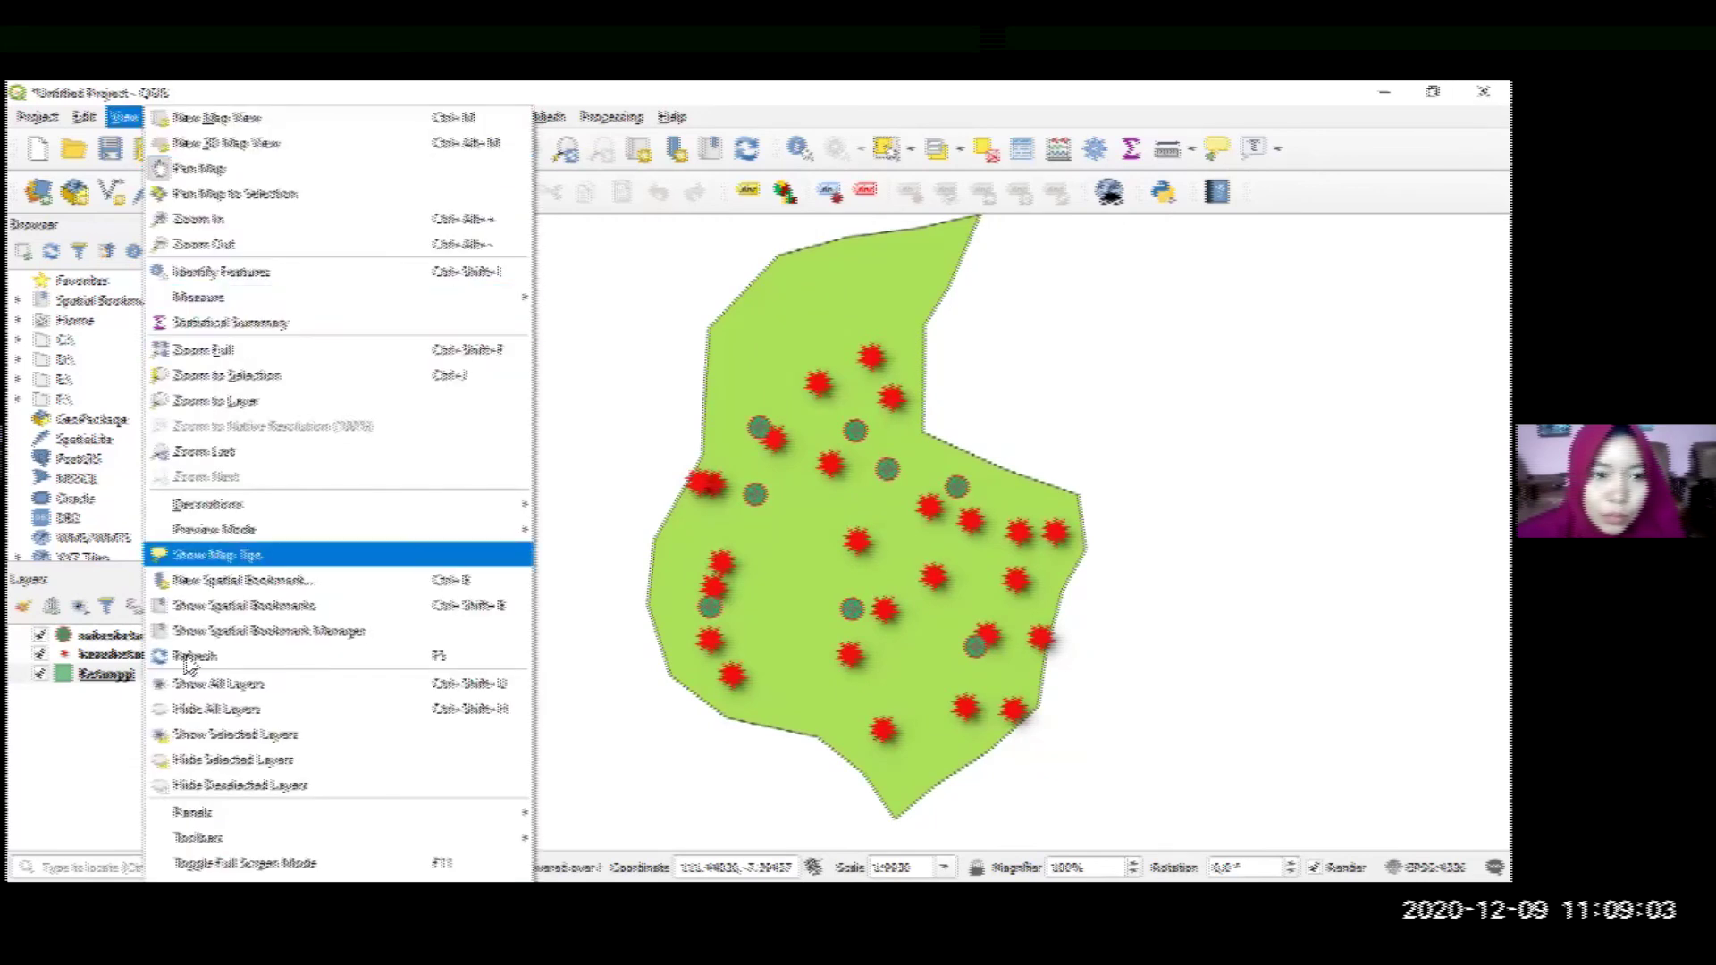
{"action": "mouse_move", "coordinate": [288, 510]}
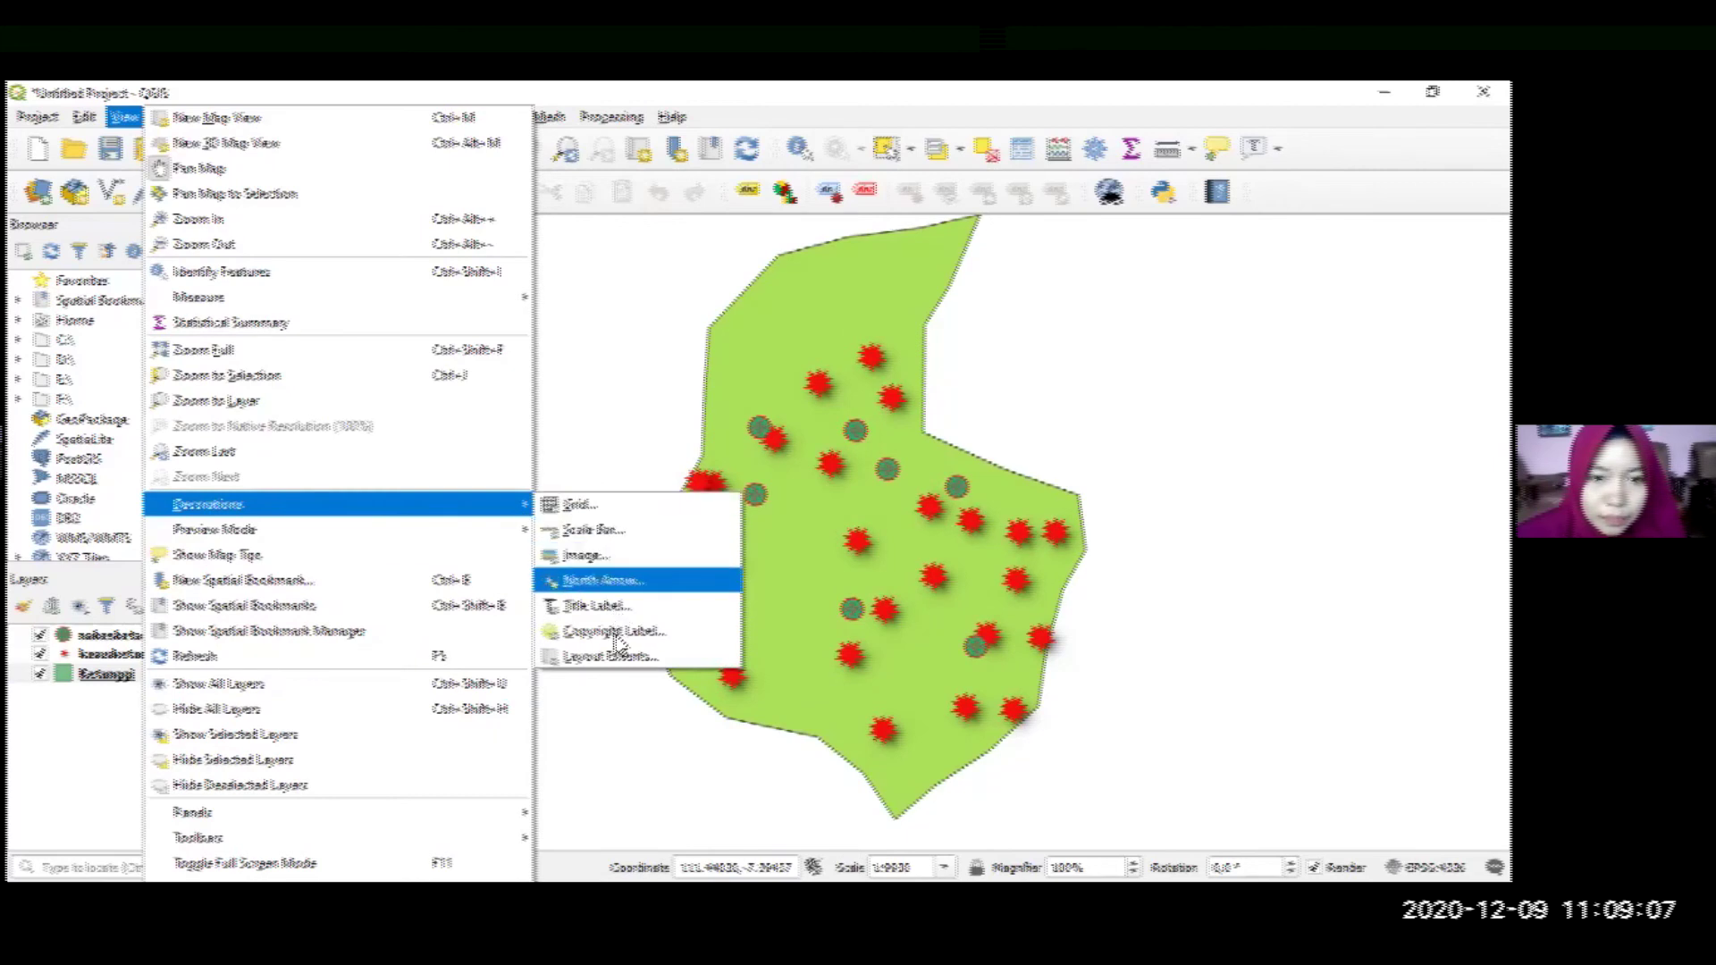
{"action": "left_click", "coordinate": [629, 582]}
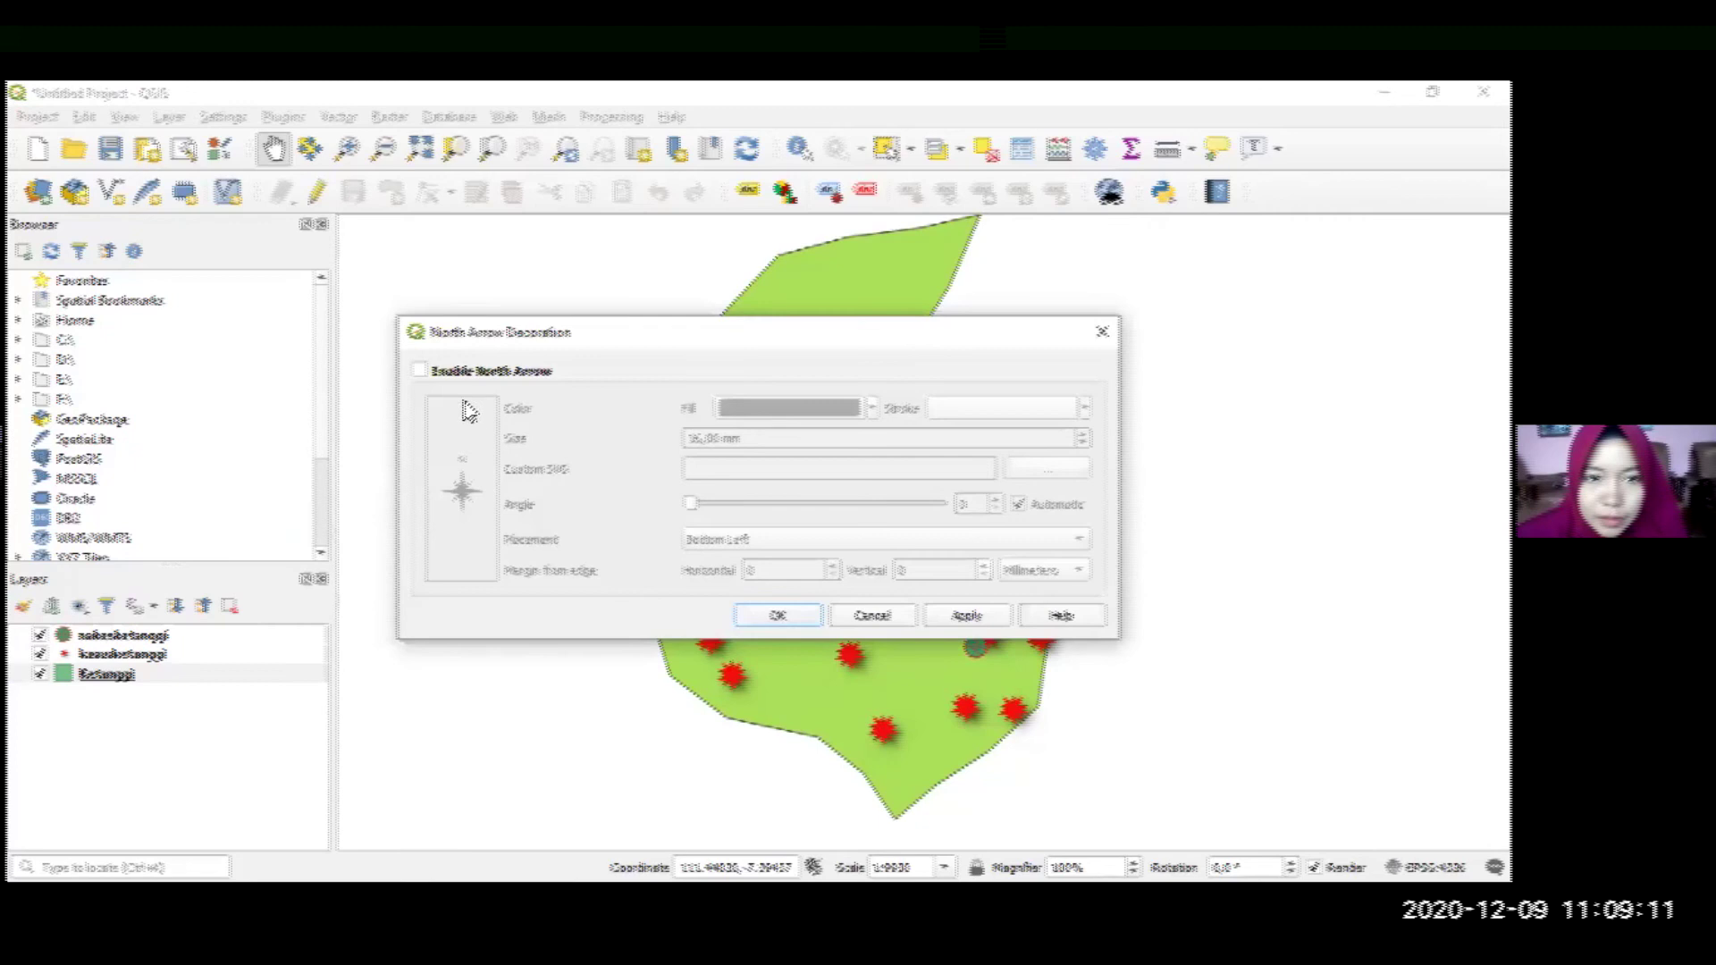
{"action": "left_click", "coordinate": [473, 379]}
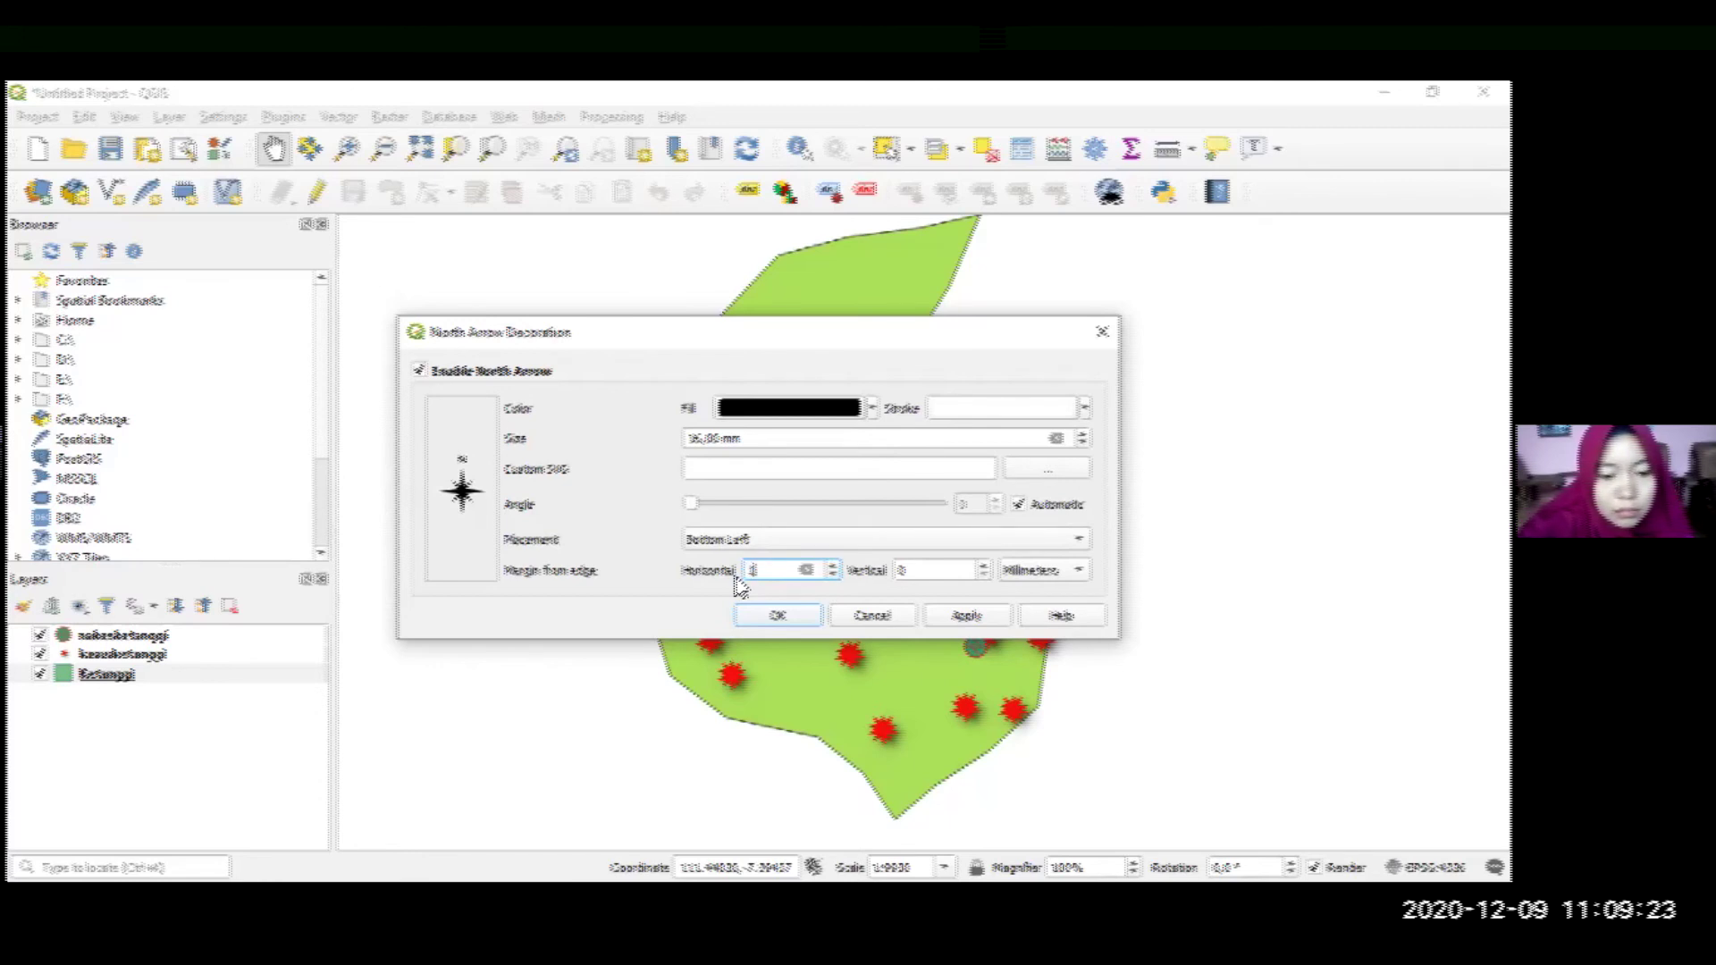
{"action": "left_click", "coordinate": [912, 566]}
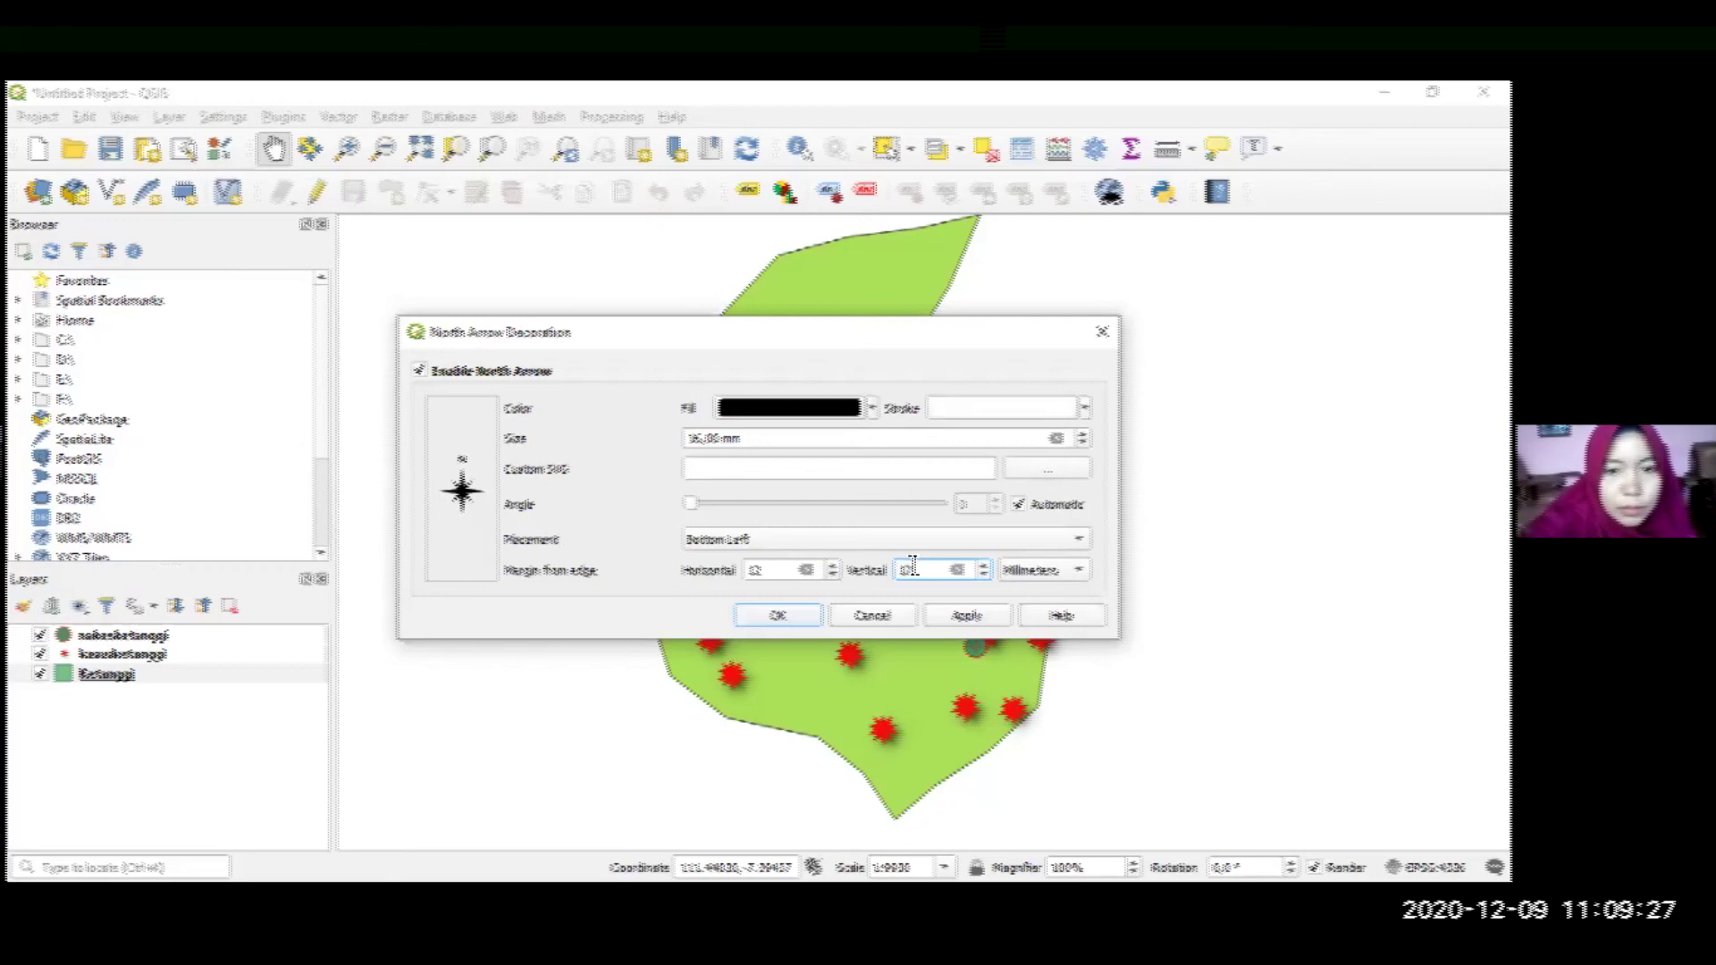
{"action": "left_click", "coordinate": [963, 616]}
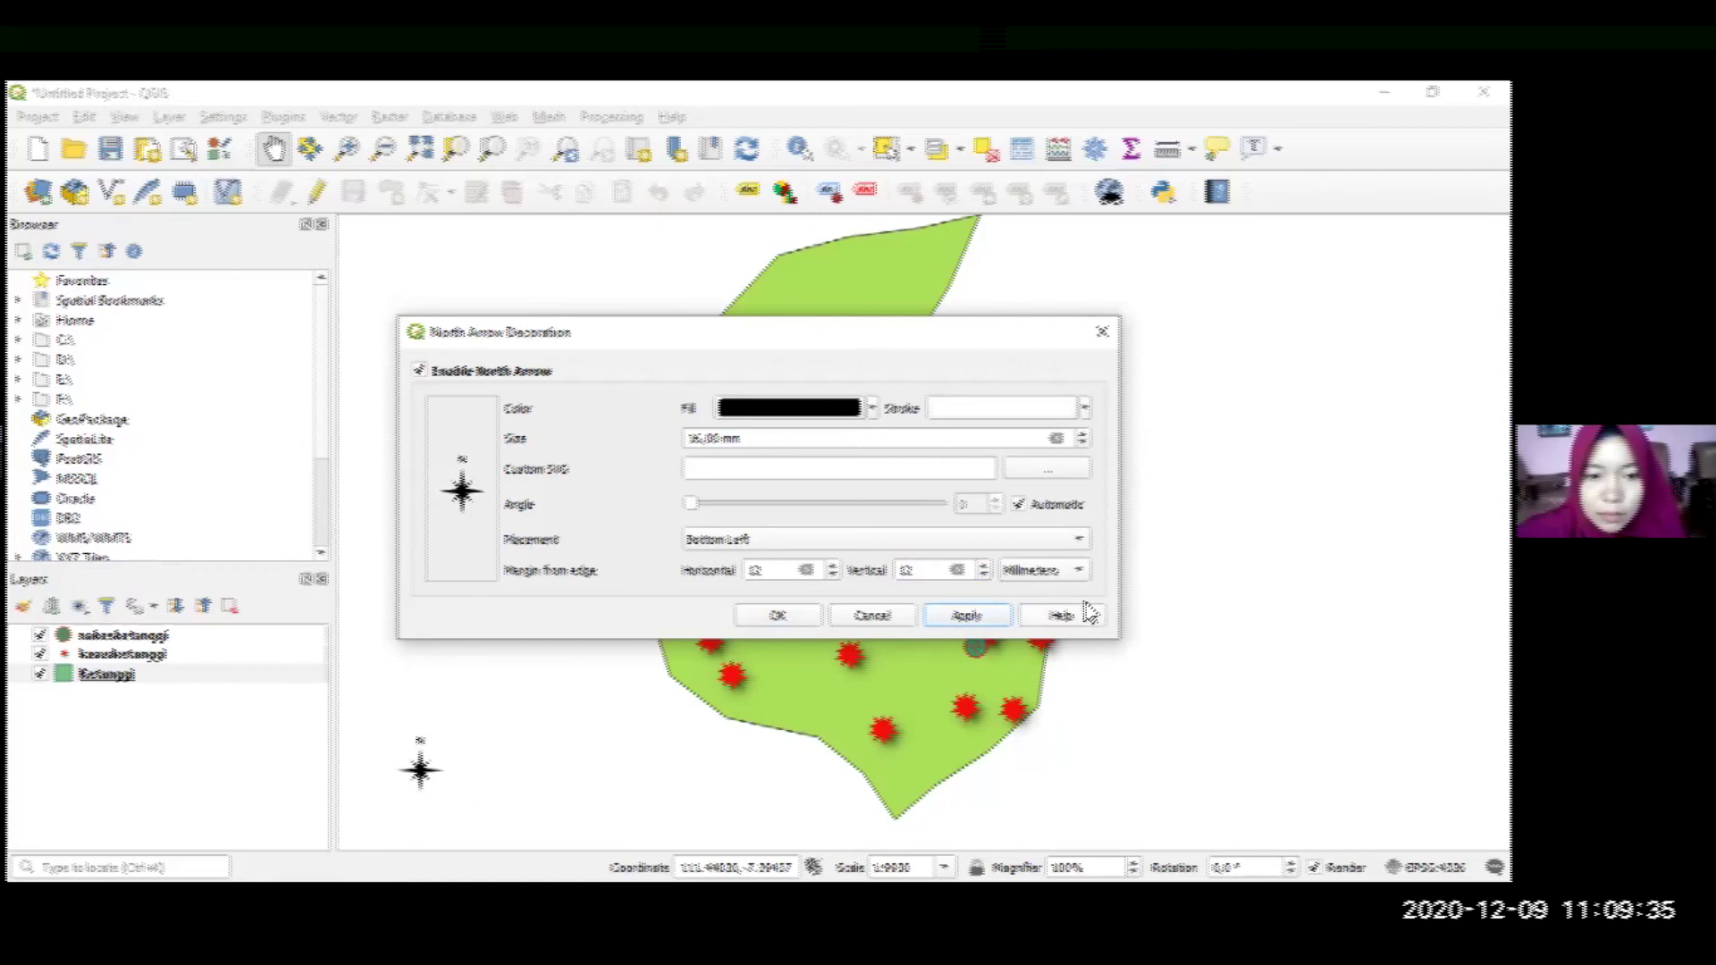
{"action": "left_click", "coordinate": [1079, 545]}
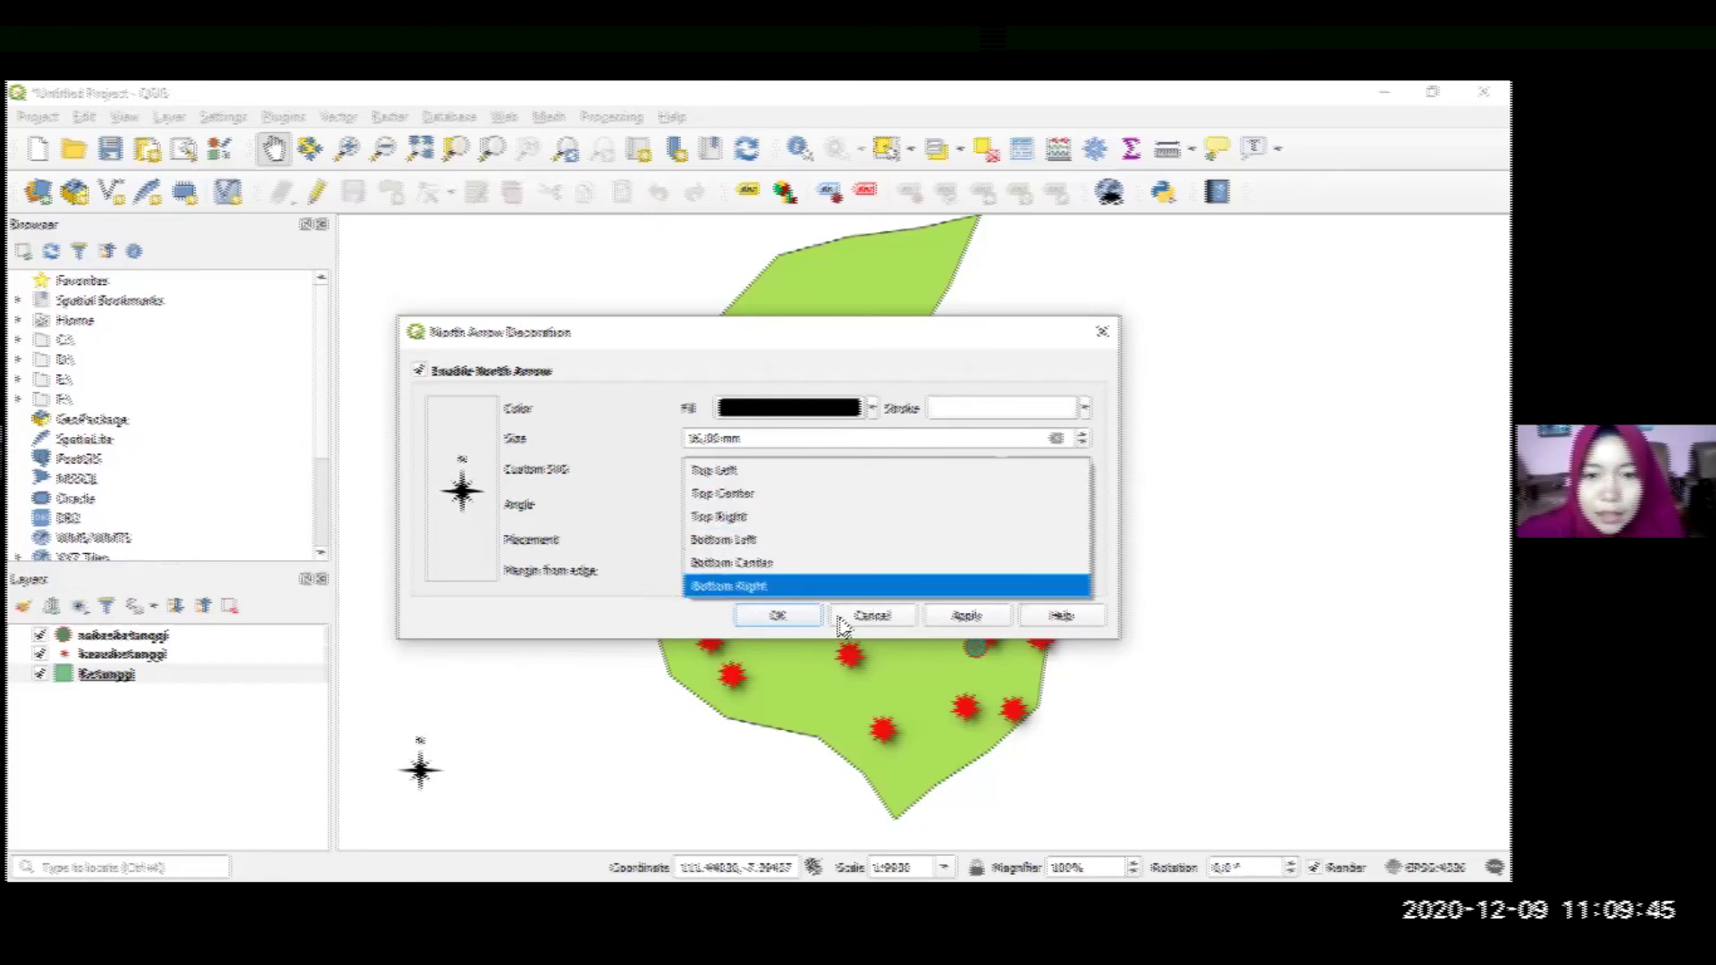
{"action": "left_click", "coordinate": [1083, 541]}
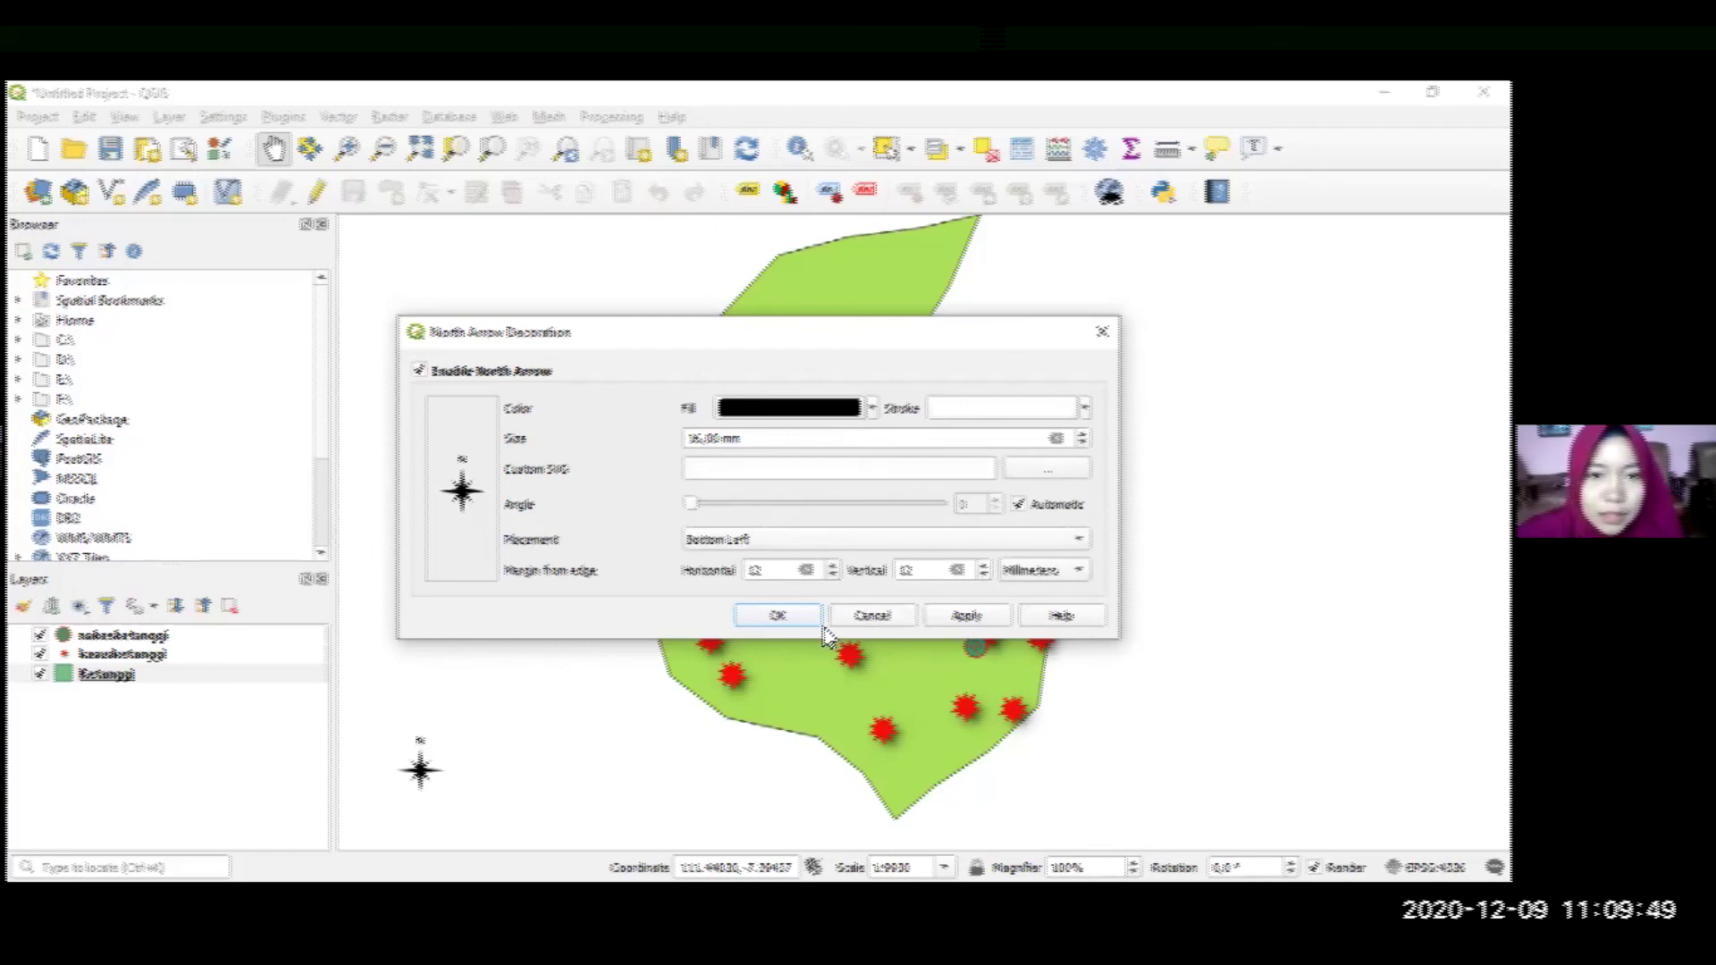
{"action": "left_click", "coordinate": [1103, 334]}
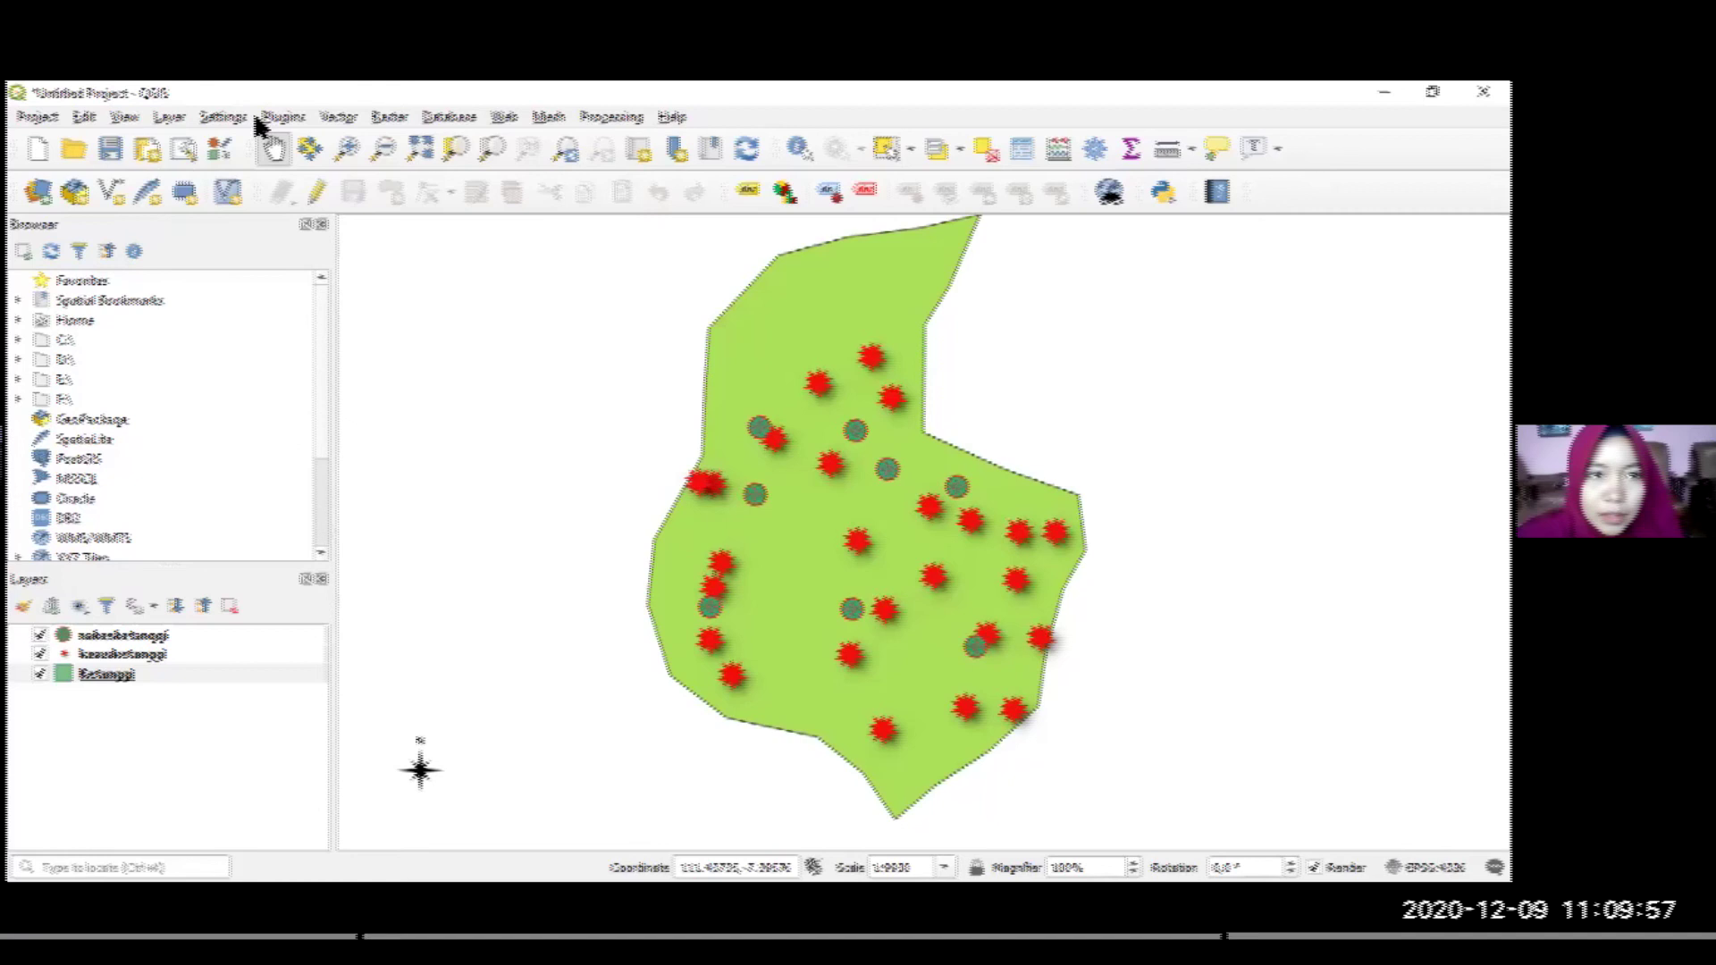
Enable the title label decoration with the text "PETA SEBARAN KASUS DAN TENAGA KESEHATAN DI KETANGGI"
{"action": "left_click", "coordinate": [125, 117]}
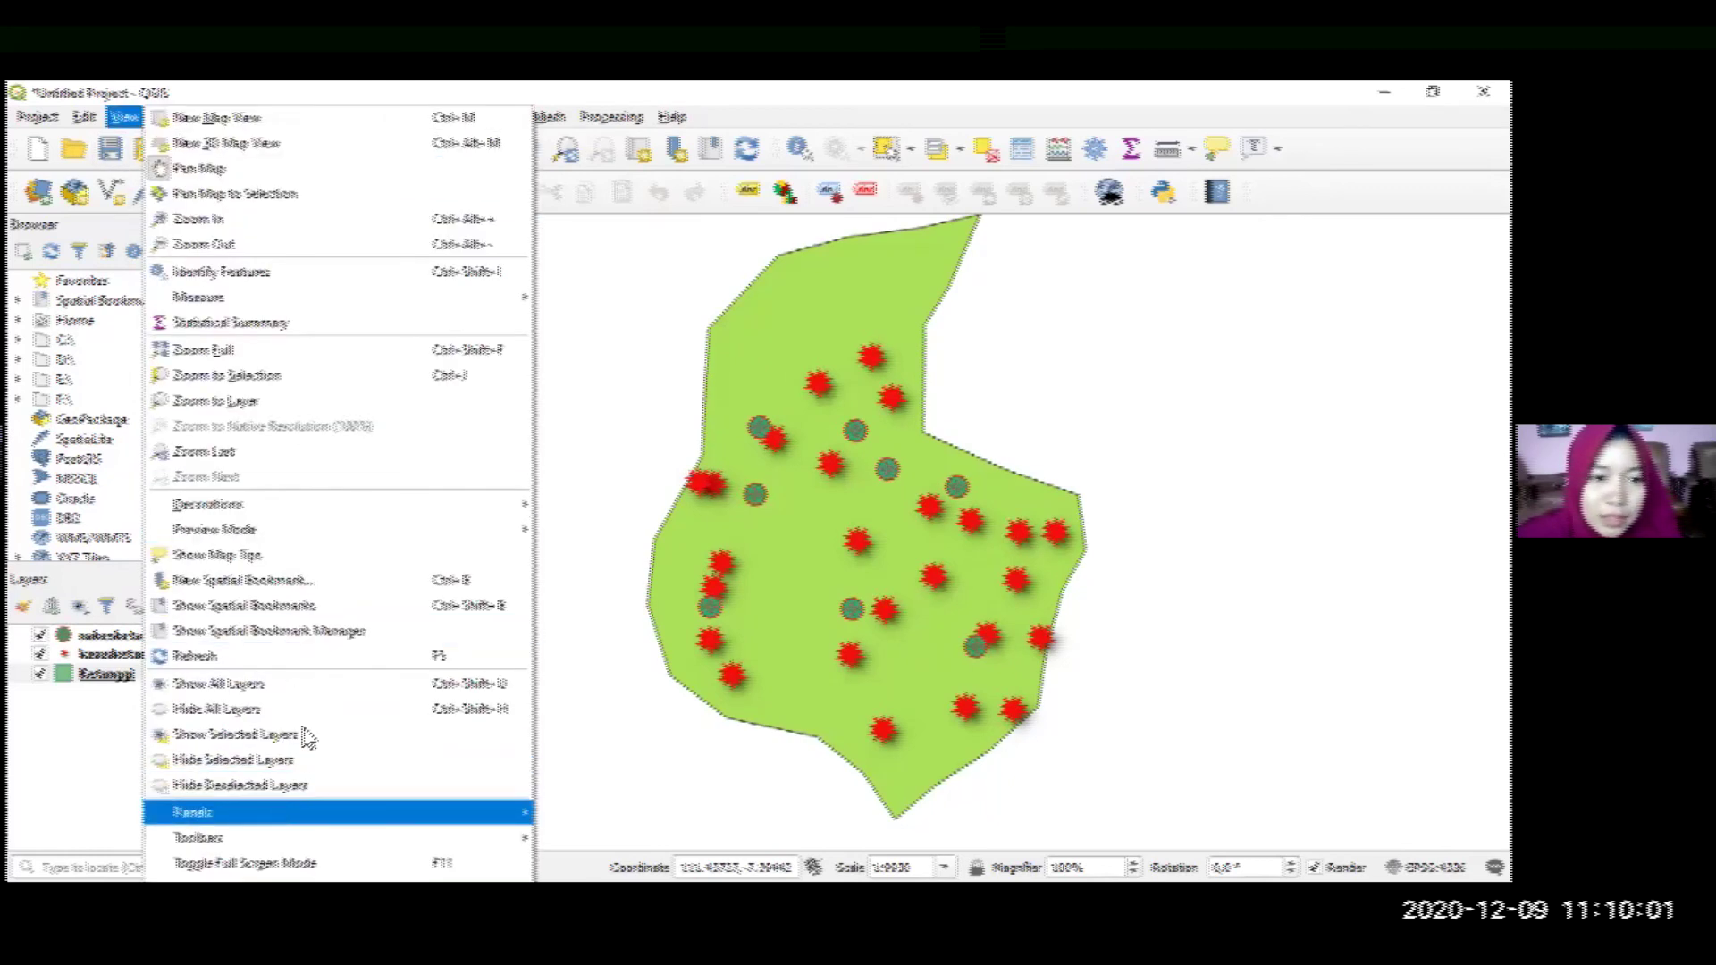
{"action": "mouse_move", "coordinate": [331, 514]}
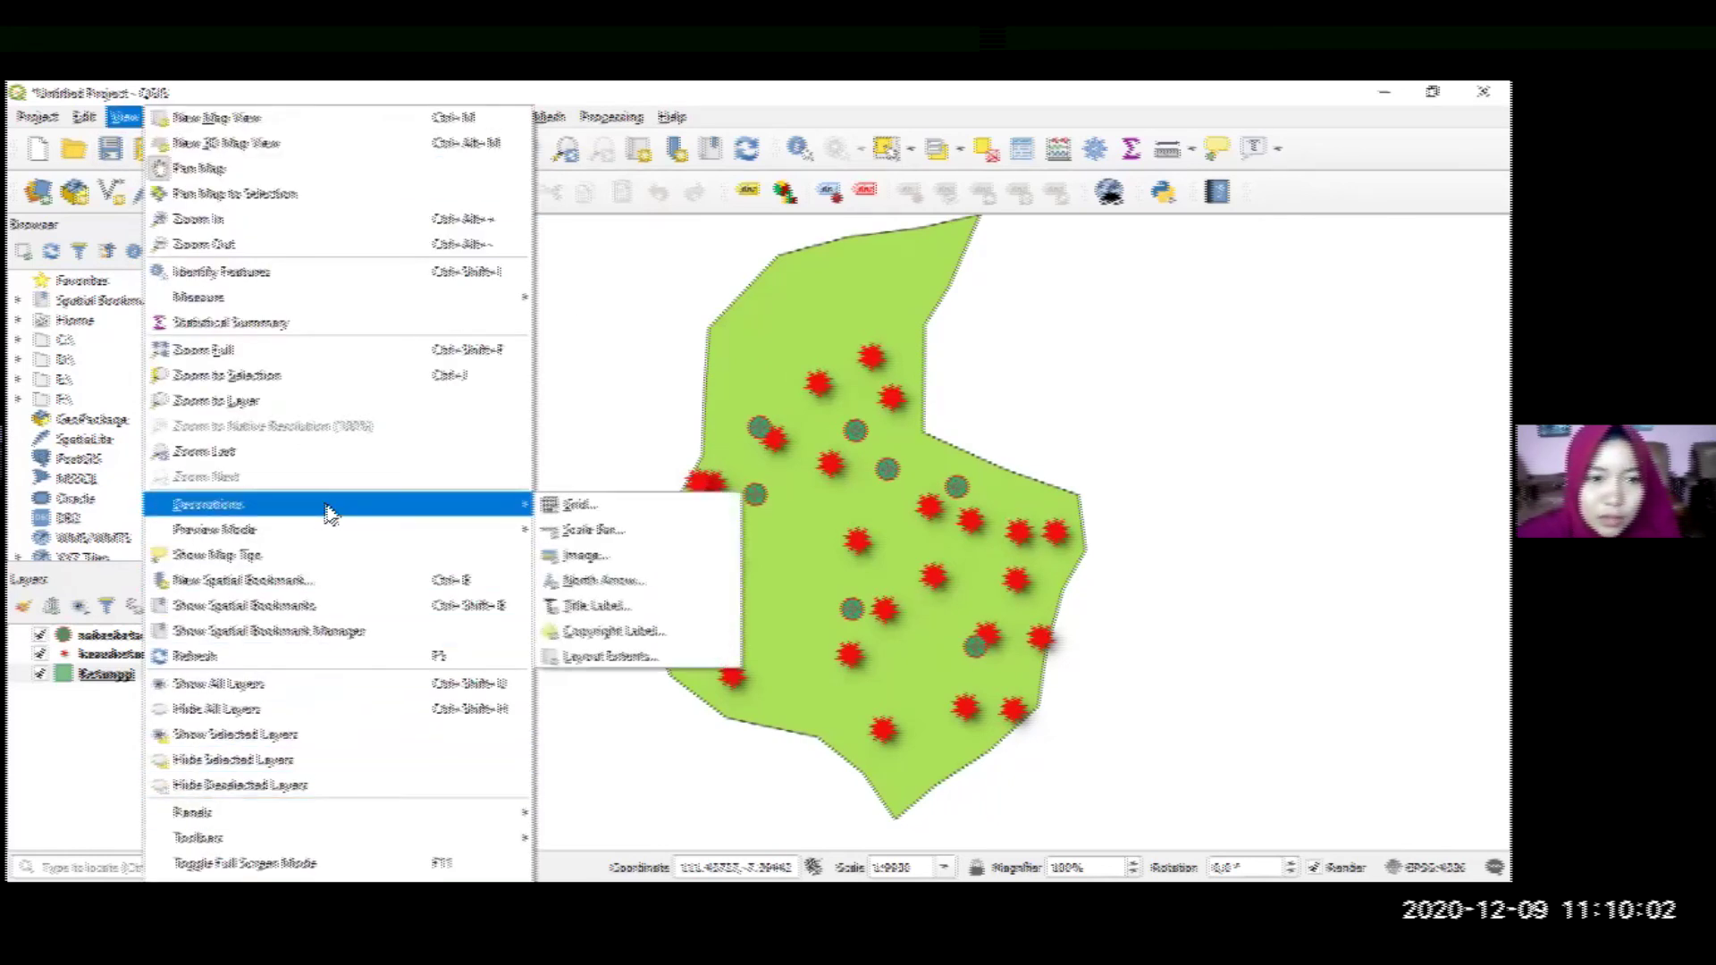
{"action": "left_click", "coordinate": [641, 615]}
{"action": "left_click", "coordinate": [502, 308]}
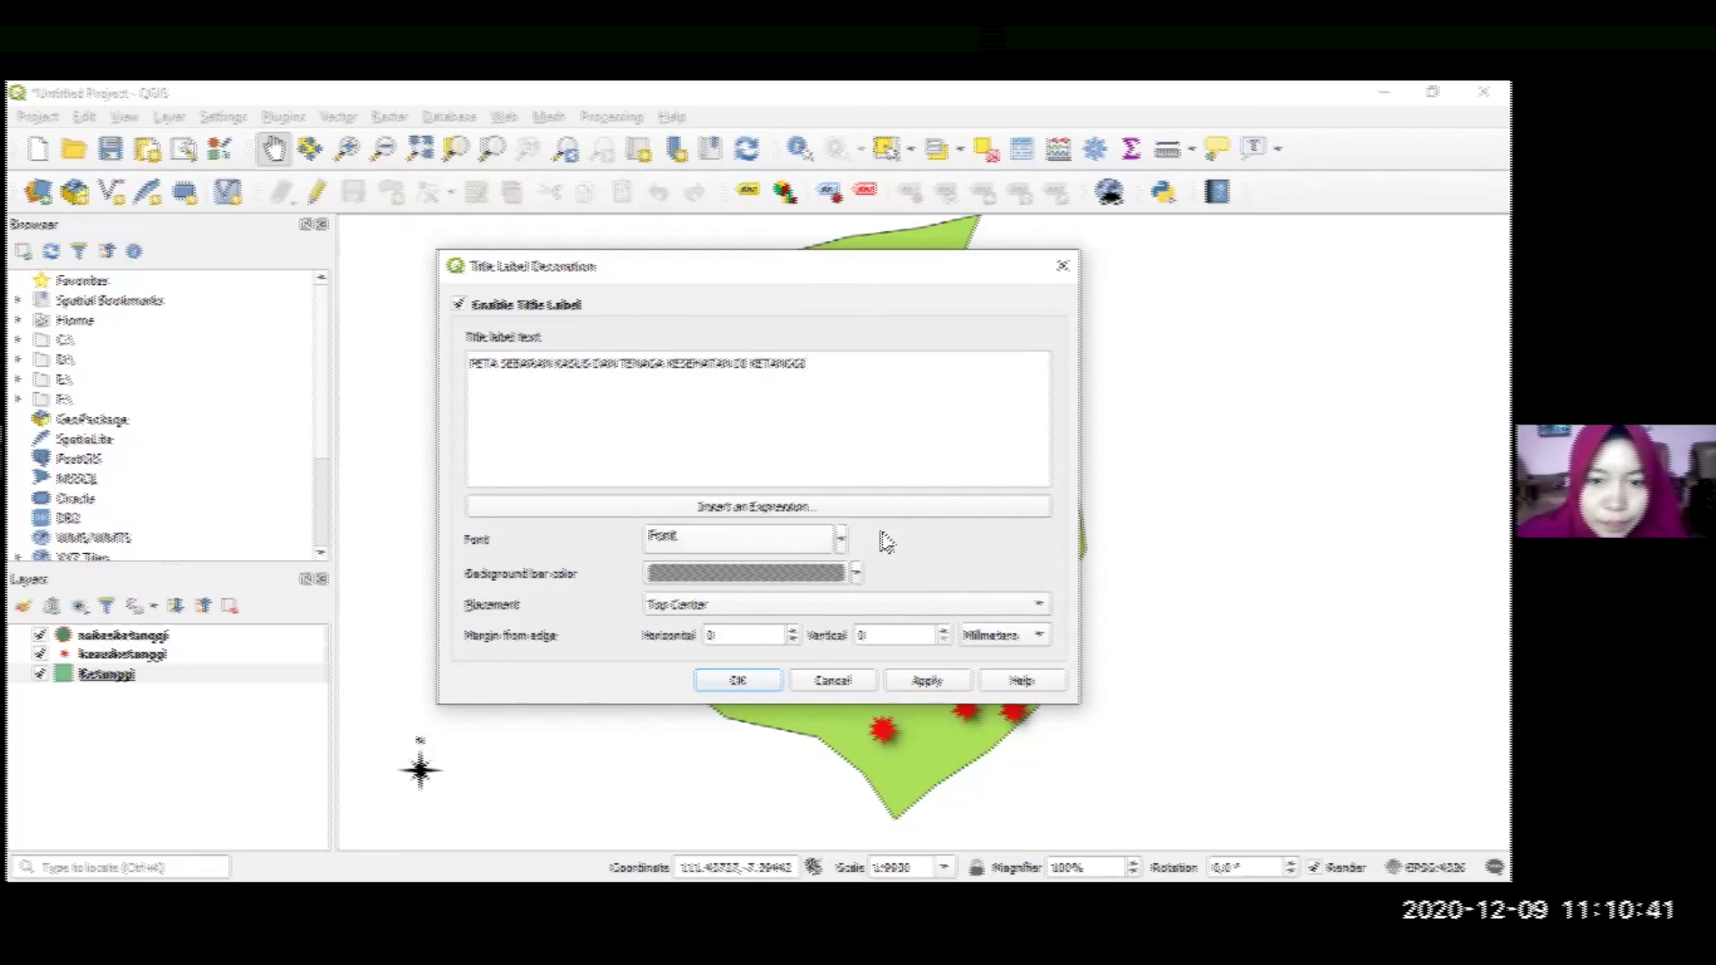
Try dark green shades for the title label font and settle on a near-black color
{"action": "left_click", "coordinate": [841, 541]}
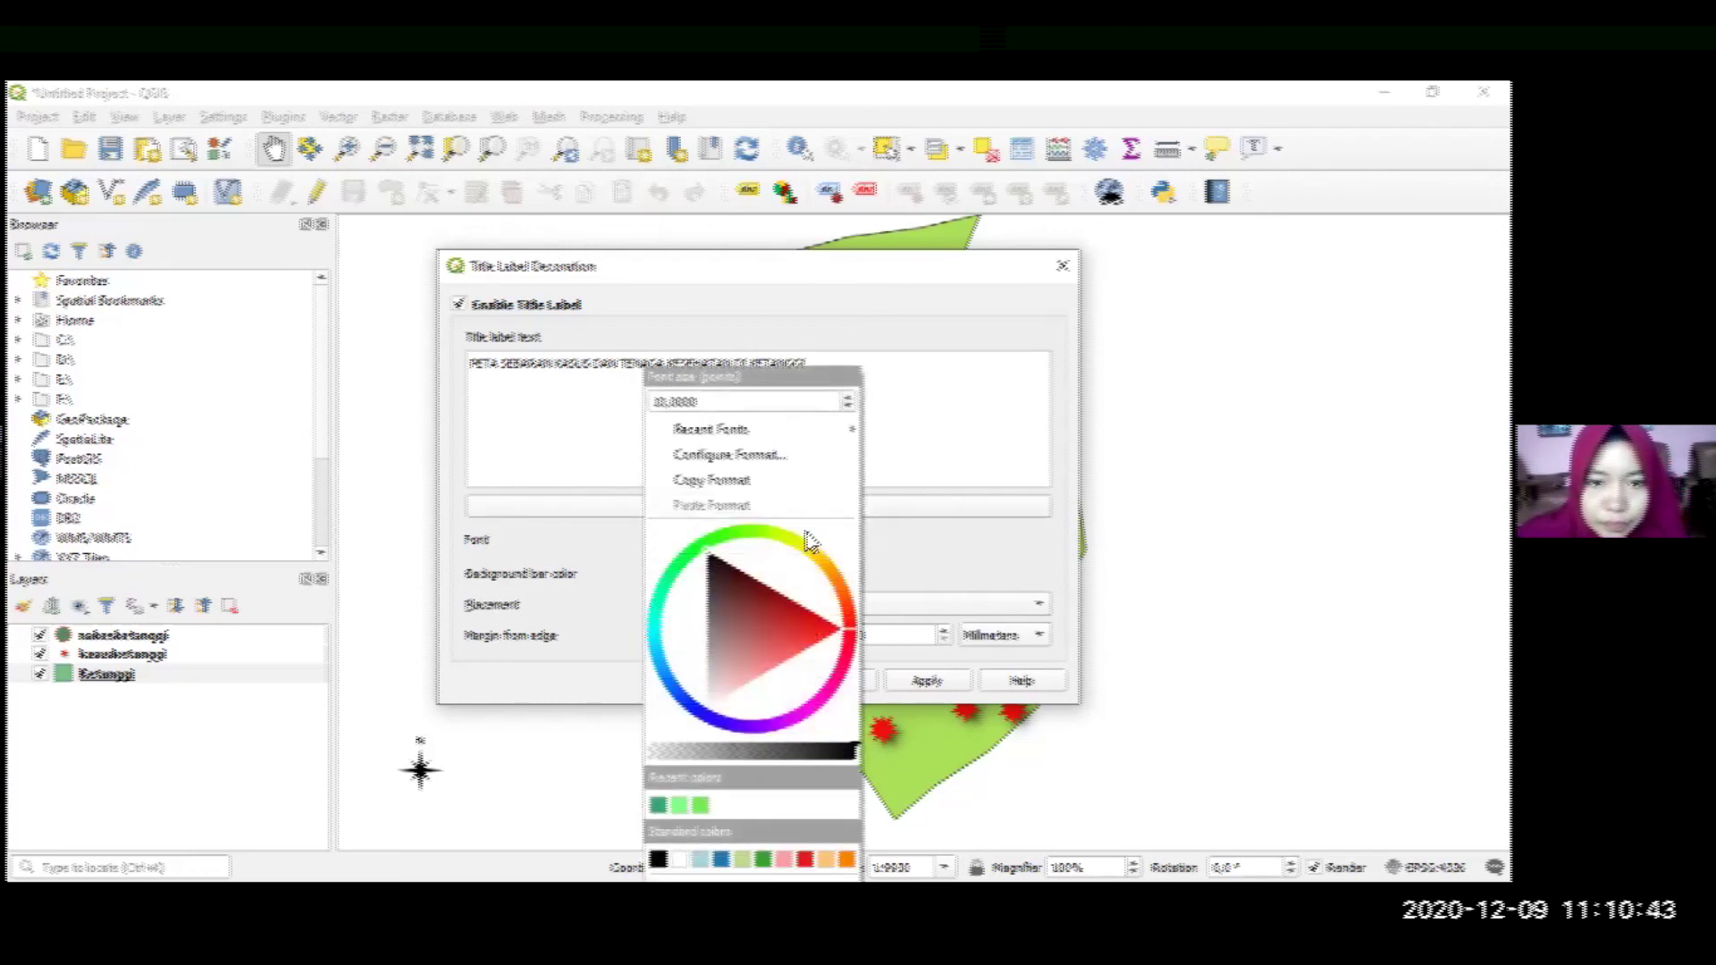
{"action": "left_click", "coordinate": [762, 534]}
{"action": "left_click", "coordinate": [722, 644]}
{"action": "mouse_move", "coordinate": [726, 643]}
{"action": "left_mouse_down"}
{"action": "mouse_move", "coordinate": [750, 674]}
{"action": "mouse_move", "coordinate": [784, 654]}
{"action": "mouse_move", "coordinate": [794, 669]}
{"action": "mouse_move", "coordinate": [726, 628]}
{"action": "left_mouse_up"}
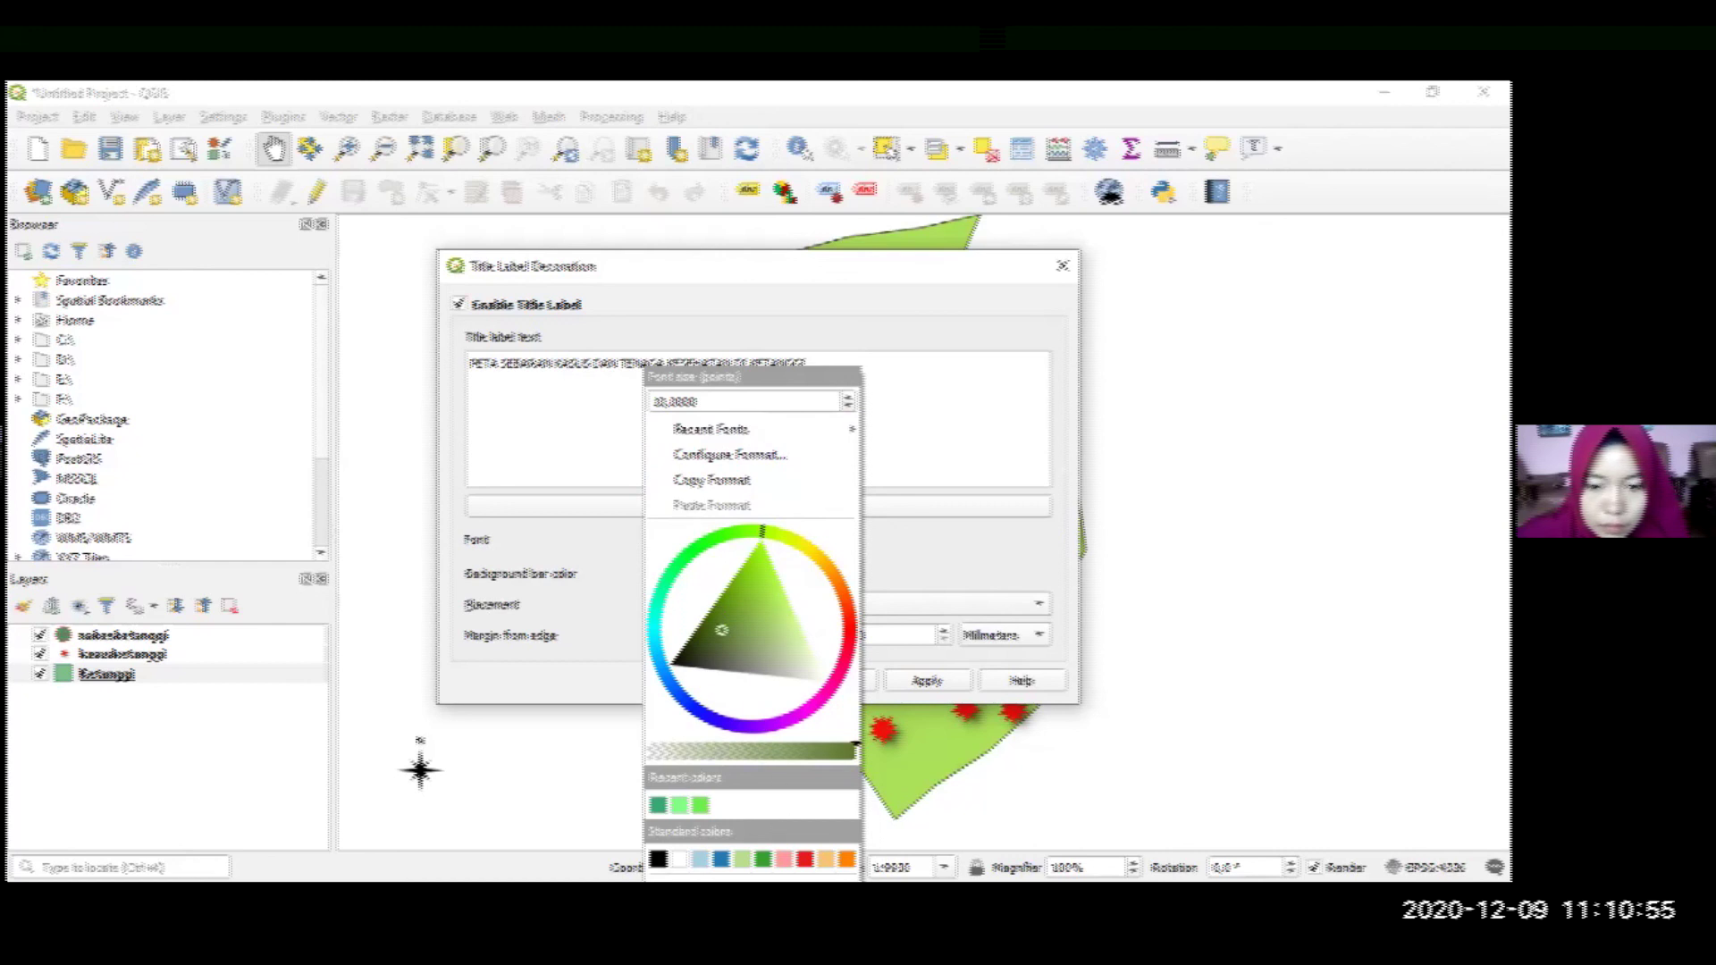
{"action": "left_click", "coordinate": [790, 678]}
{"action": "mouse_move", "coordinate": [750, 603]}
{"action": "left_mouse_down"}
{"action": "mouse_move", "coordinate": [713, 622]}
{"action": "mouse_move", "coordinate": [726, 628]}
{"action": "left_mouse_up"}
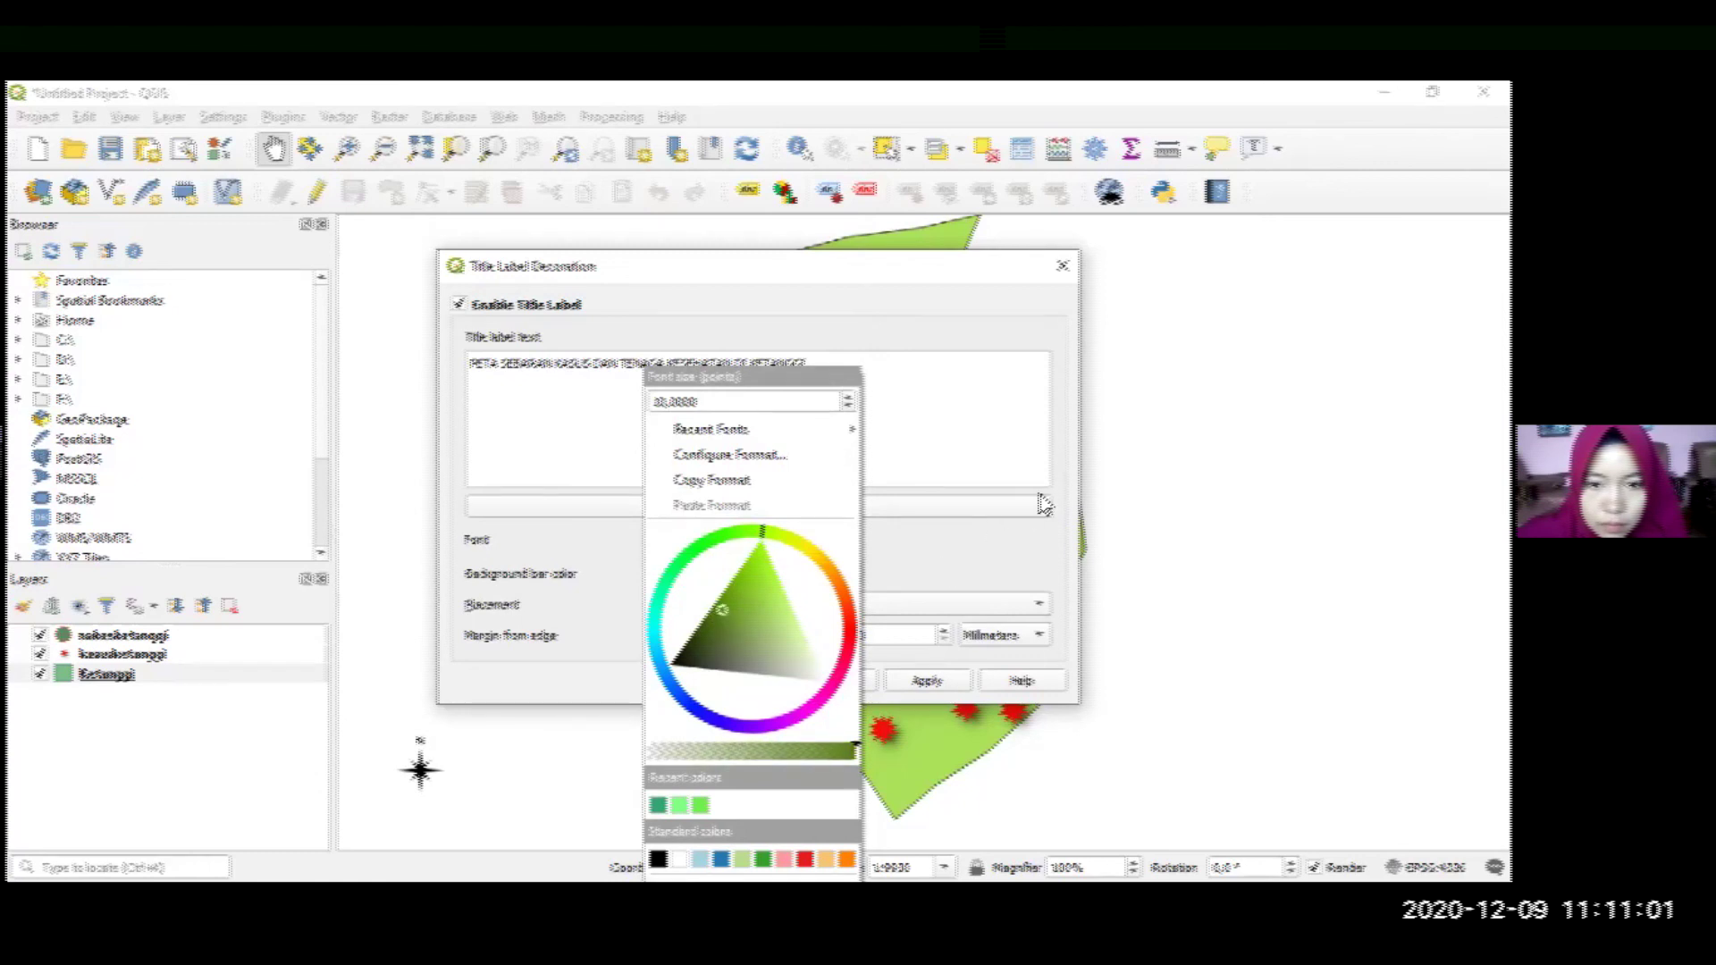
{"action": "left_click", "coordinate": [863, 616]}
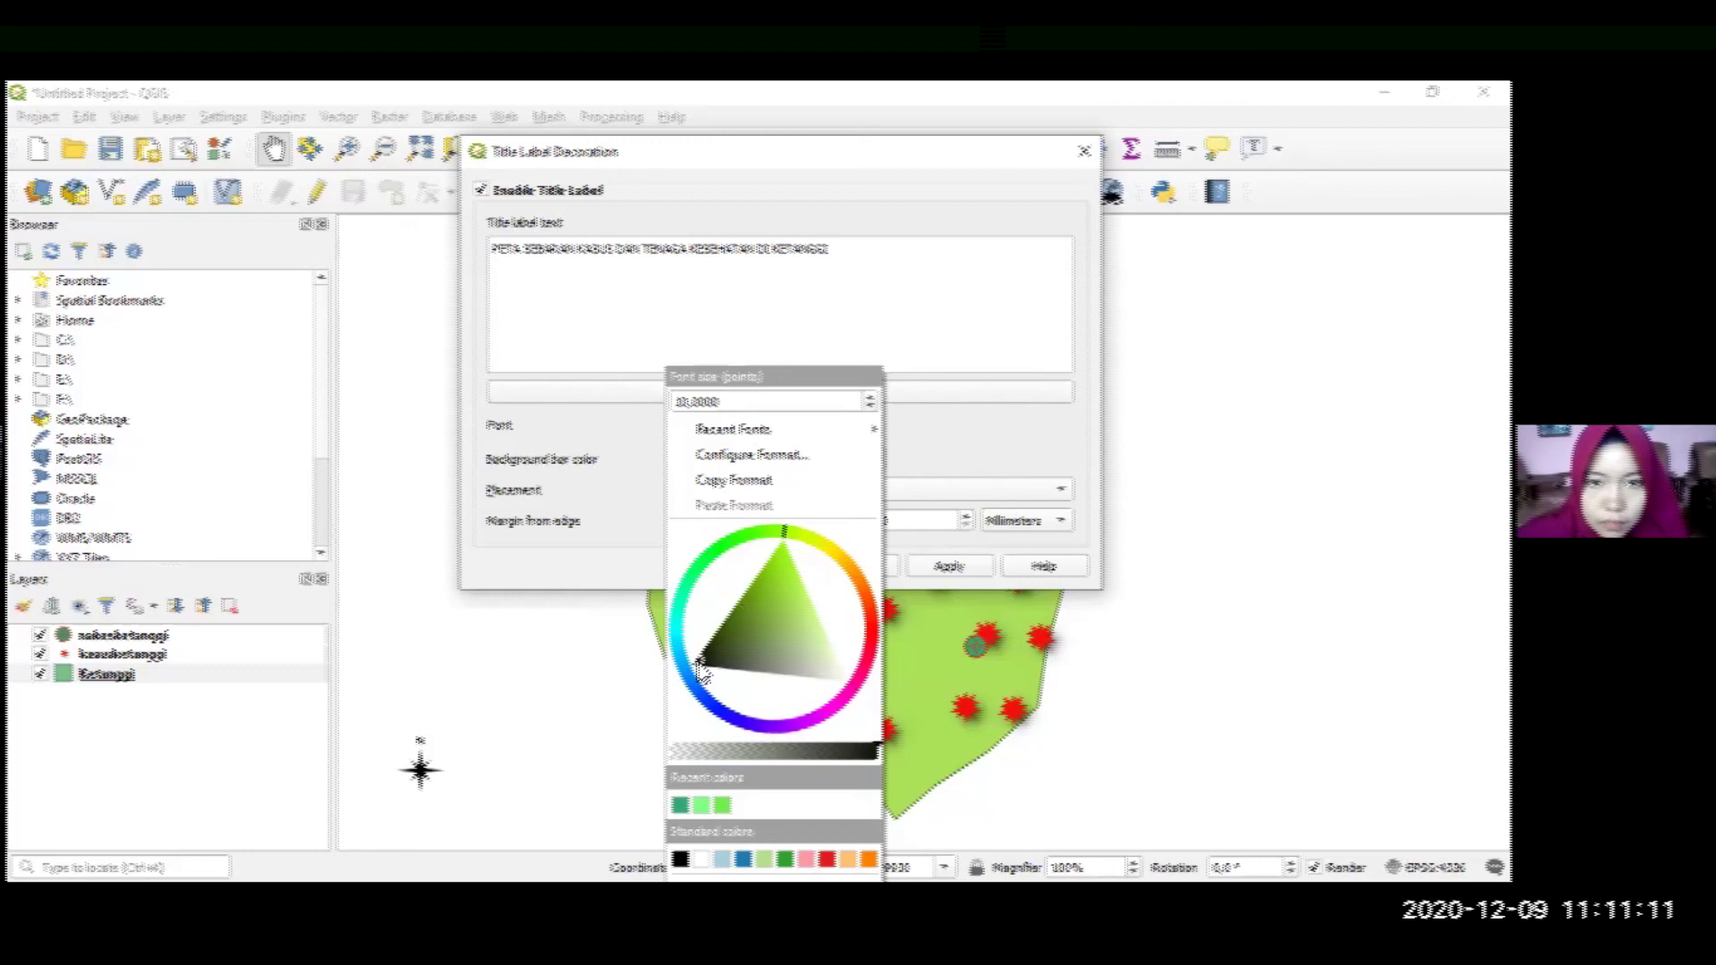
Set the title label's background bar to a semi-transparent grey and keep its placement at Top Center
{"action": "left_click", "coordinate": [878, 458]}
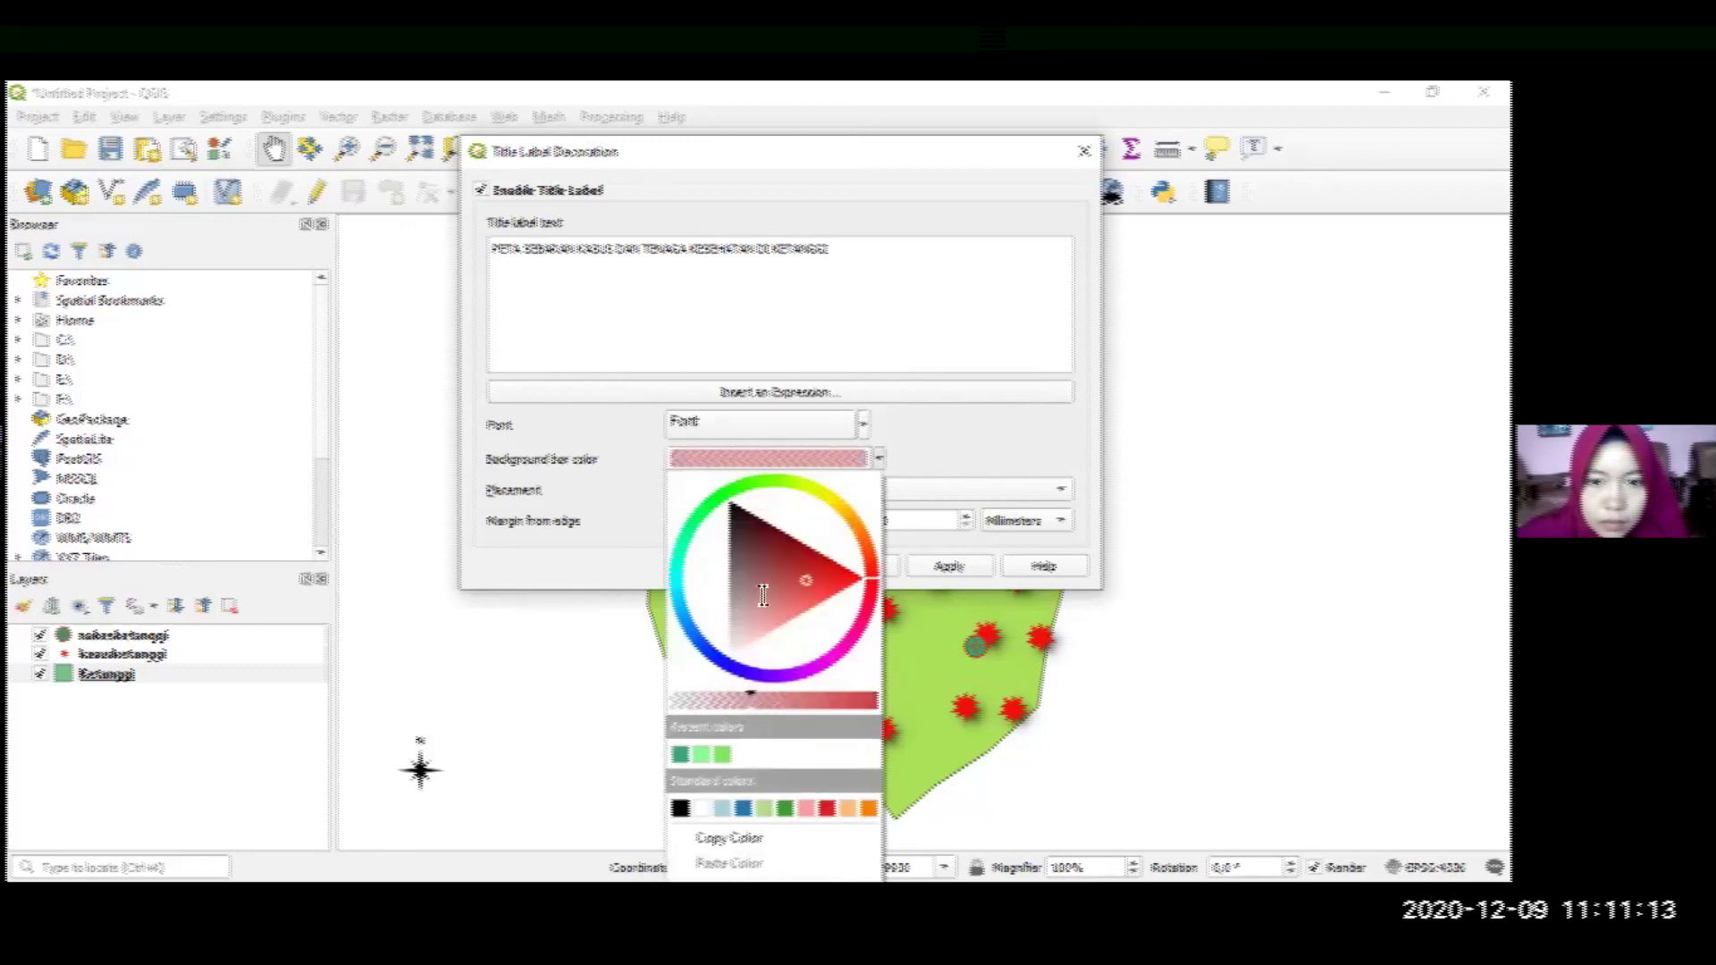
{"action": "left_click", "coordinate": [713, 607]}
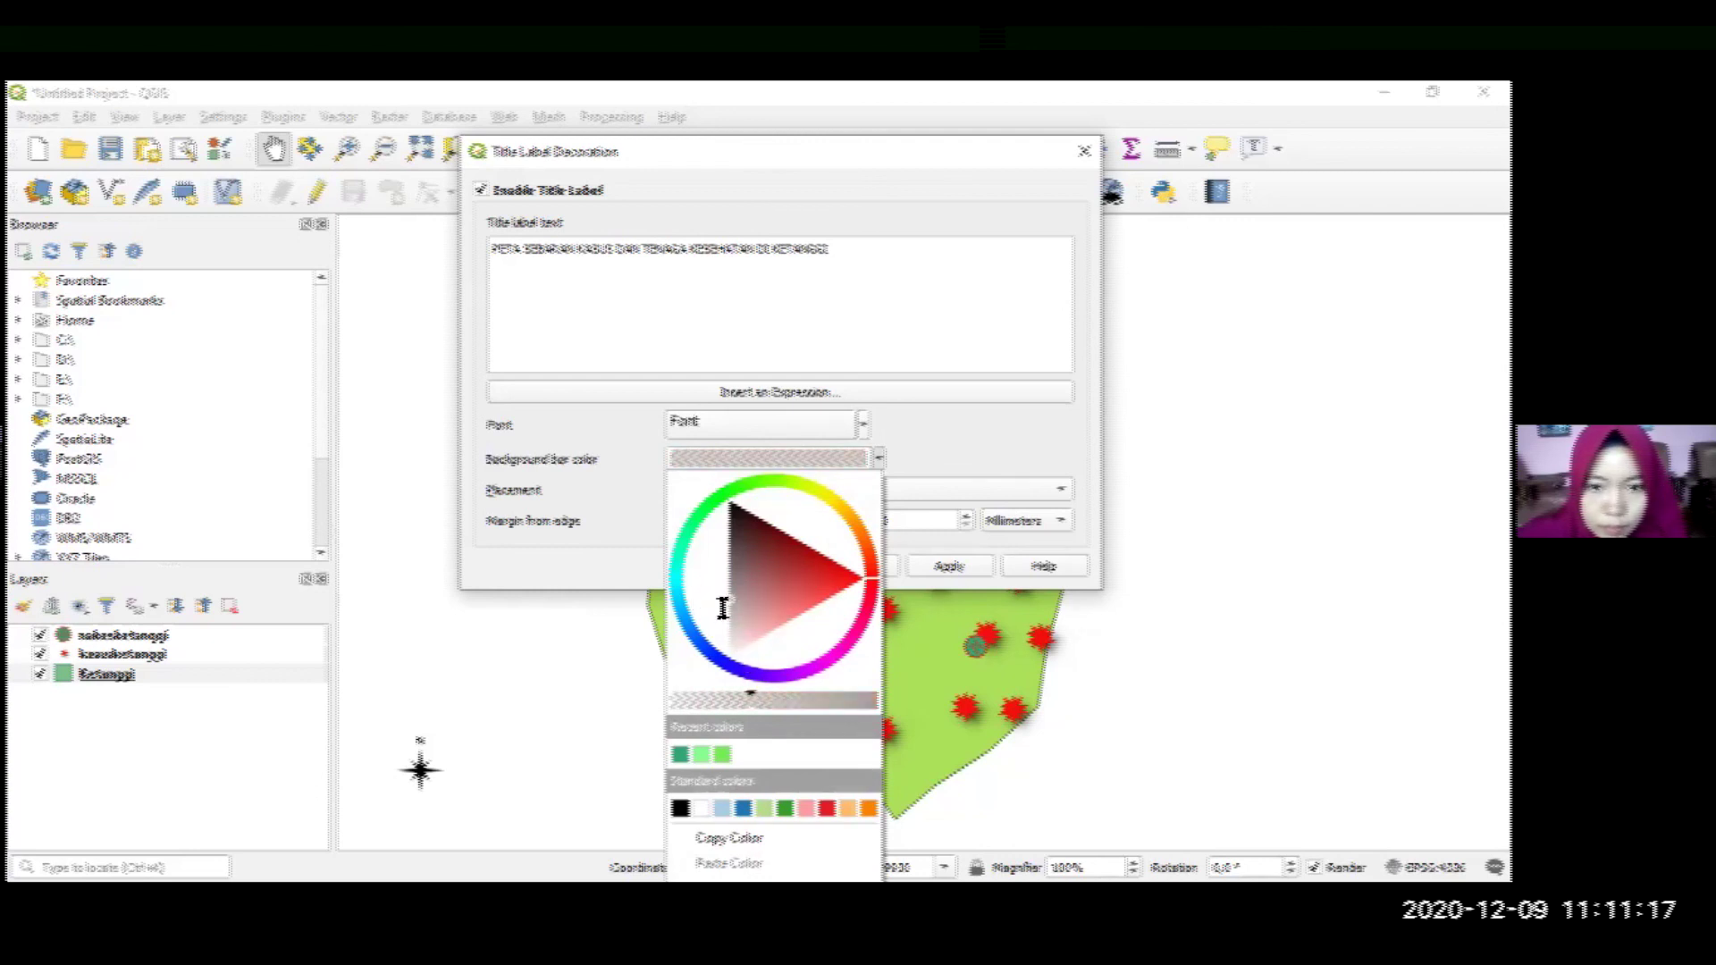
{"action": "left_click", "coordinate": [954, 822]}
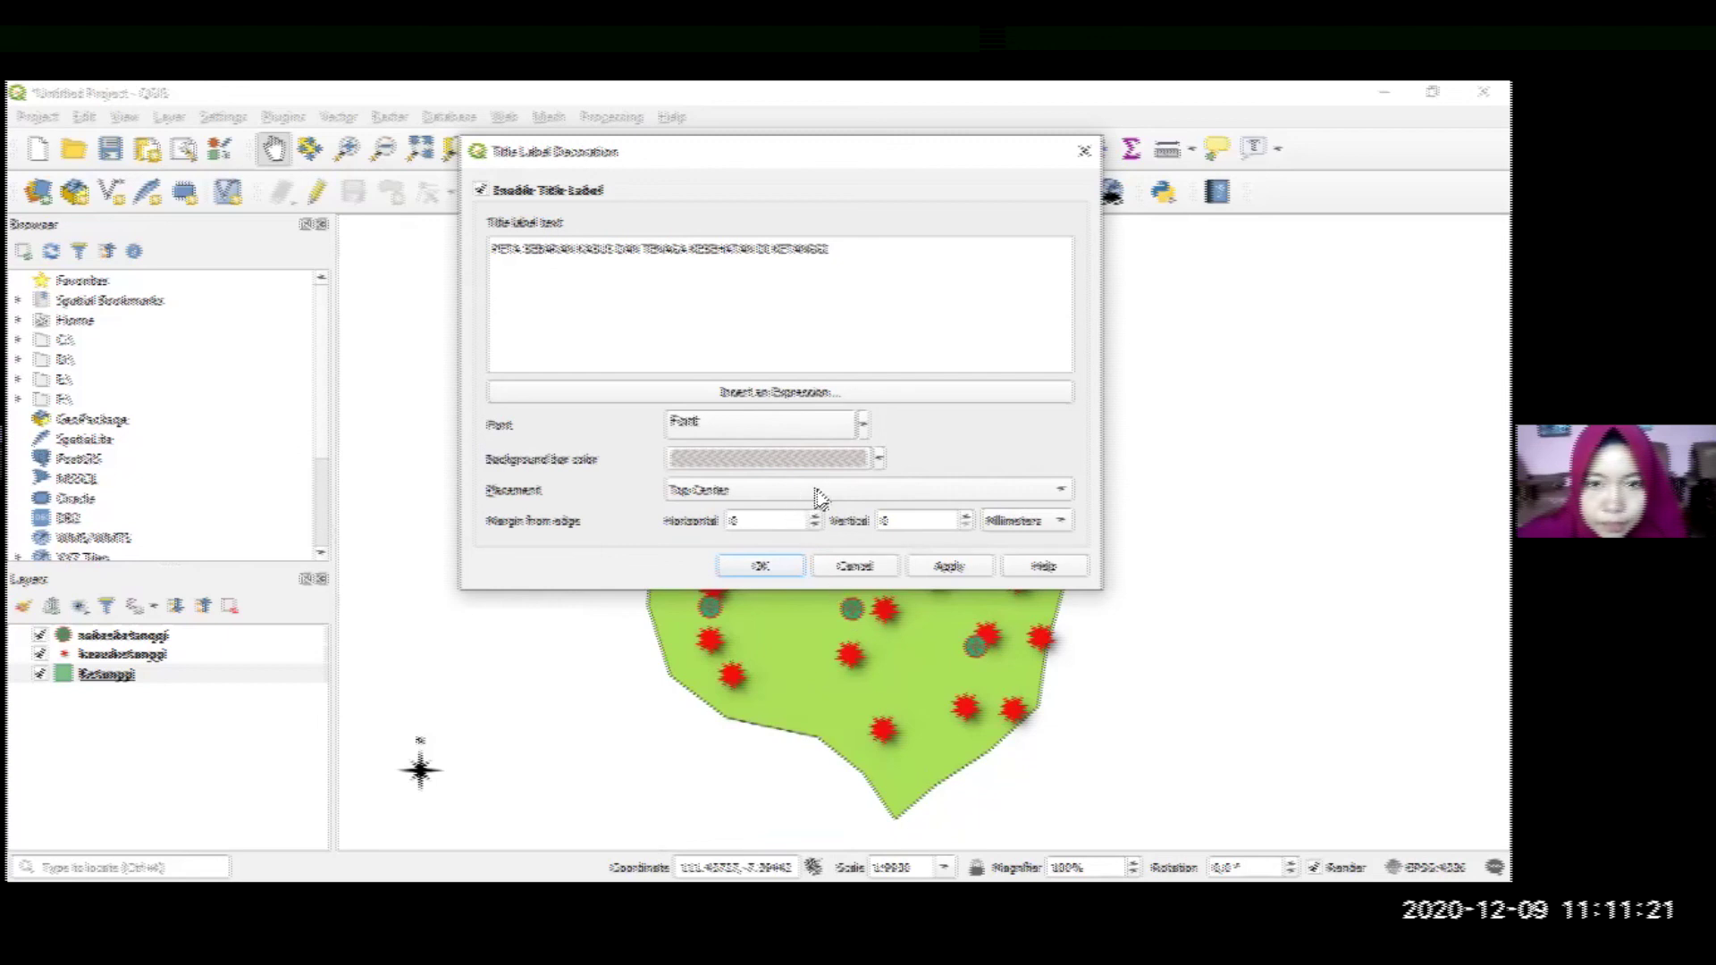
{"action": "left_click", "coordinate": [1062, 498]}
{"action": "left_click", "coordinate": [1061, 498]}
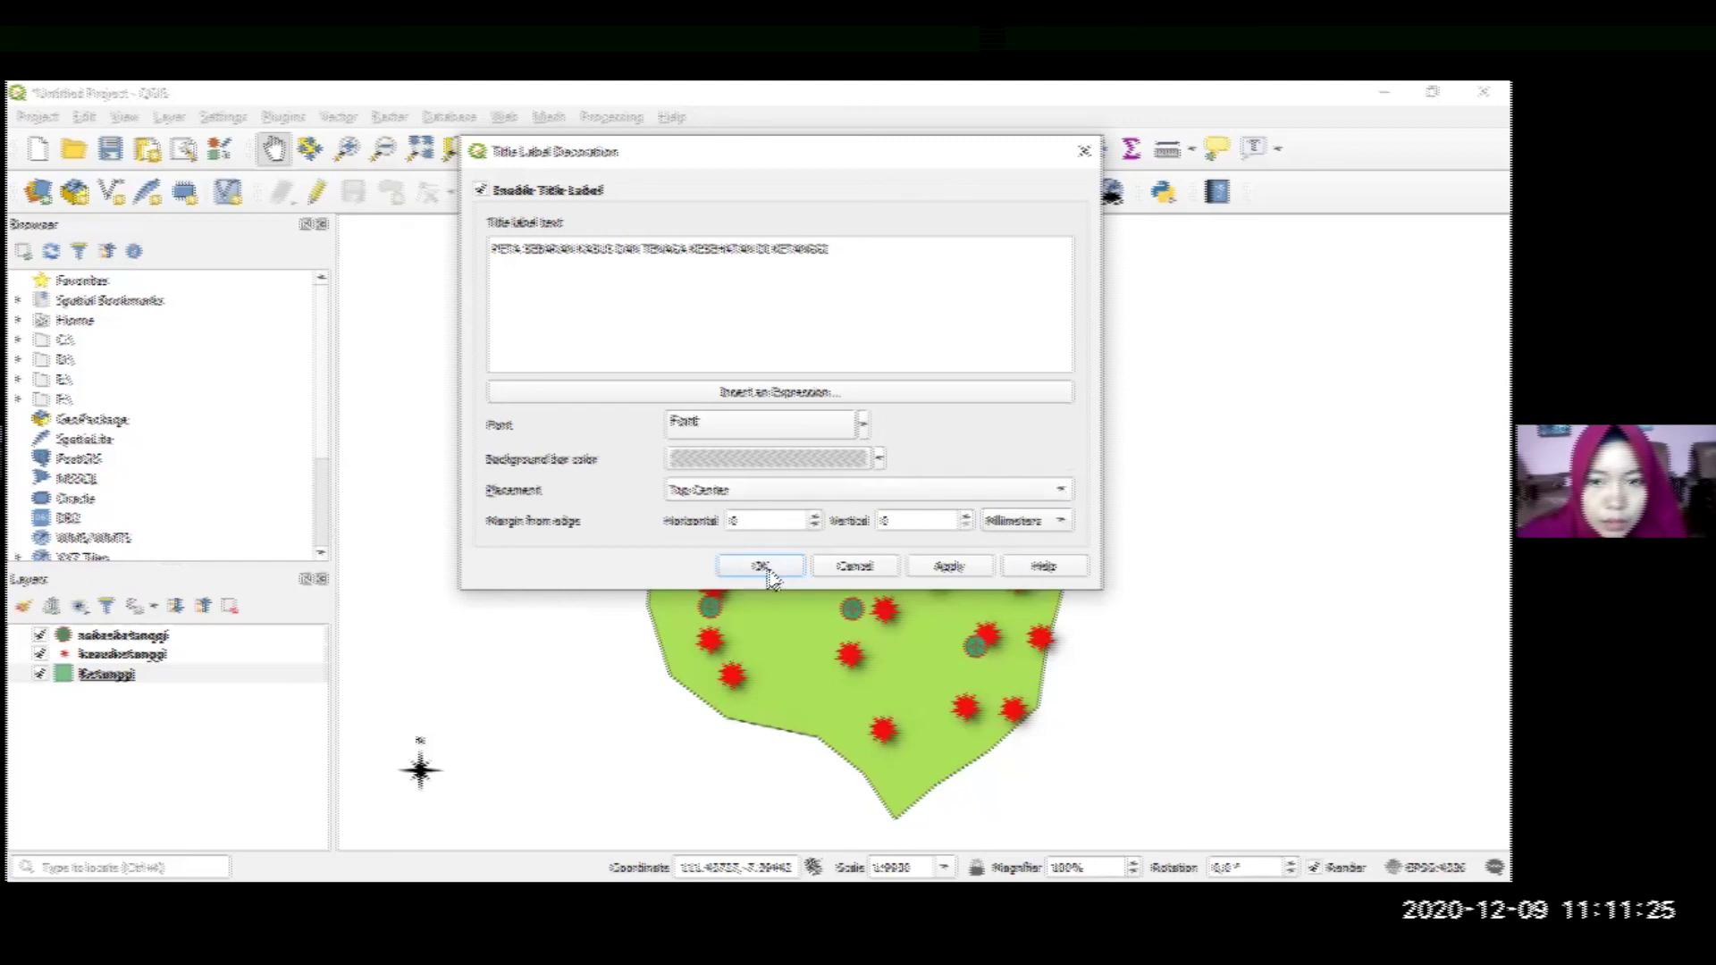
Increase the title label's horizontal and vertical margins from the edge in millimetres and apply the decoration
{"action": "left_click", "coordinate": [814, 517]}
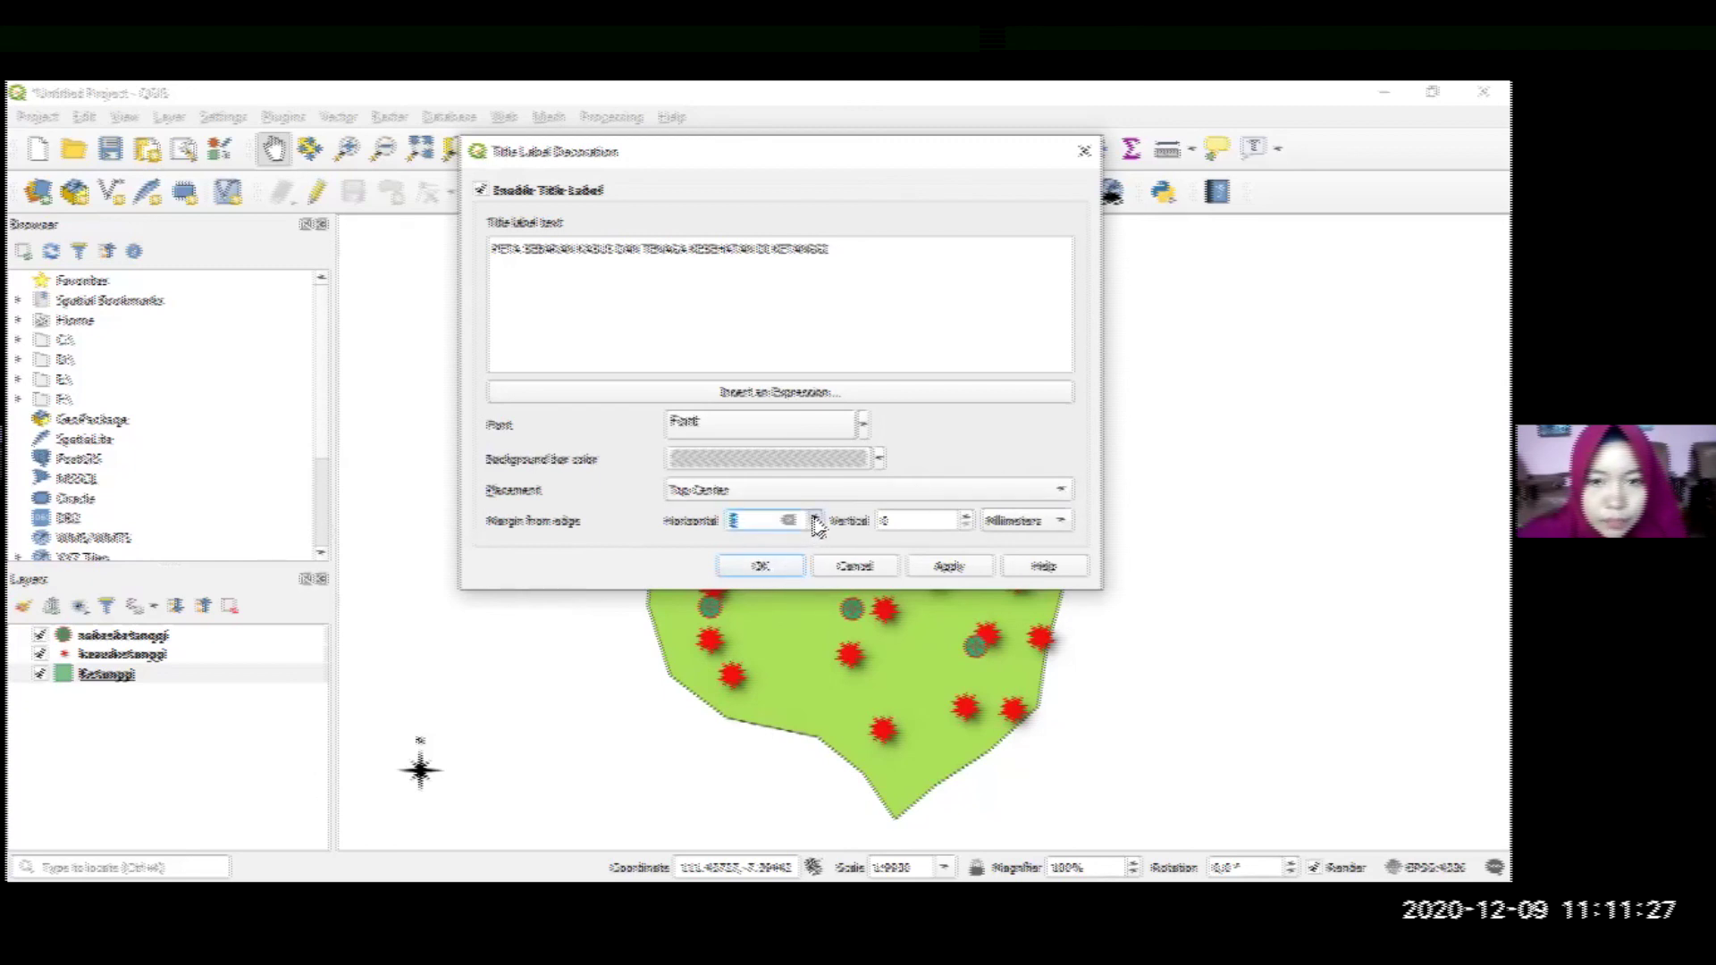
{"action": "left_click", "coordinate": [966, 517]}
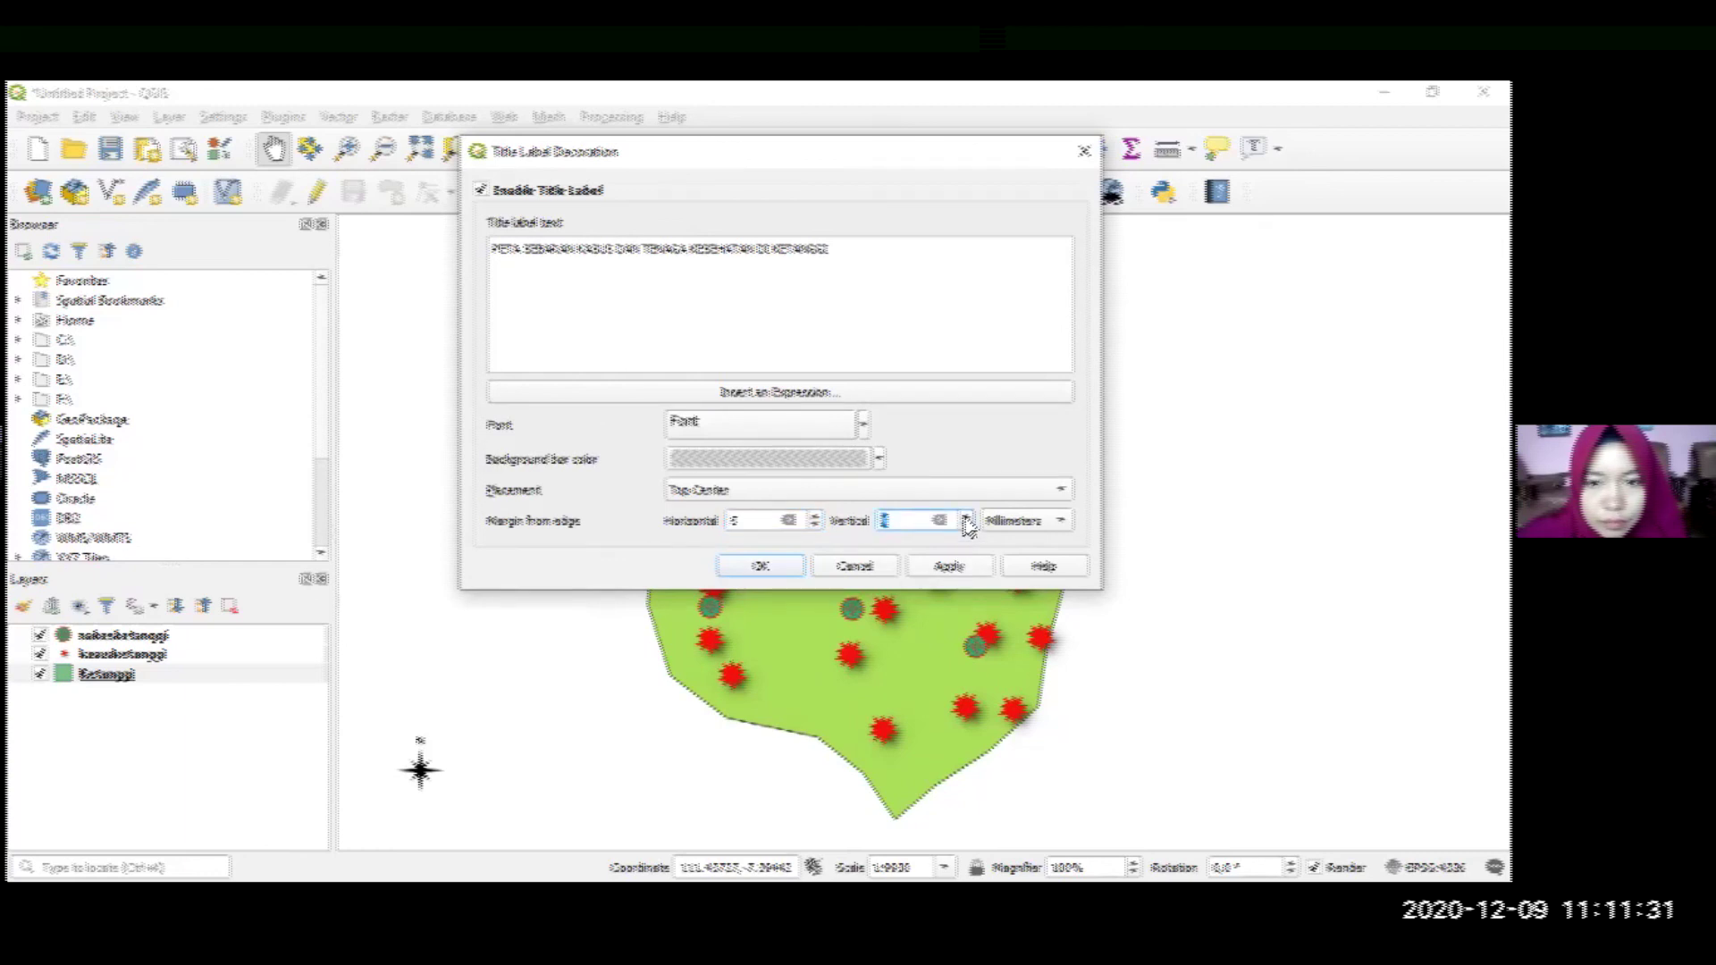
{"action": "left_click", "coordinate": [964, 516]}
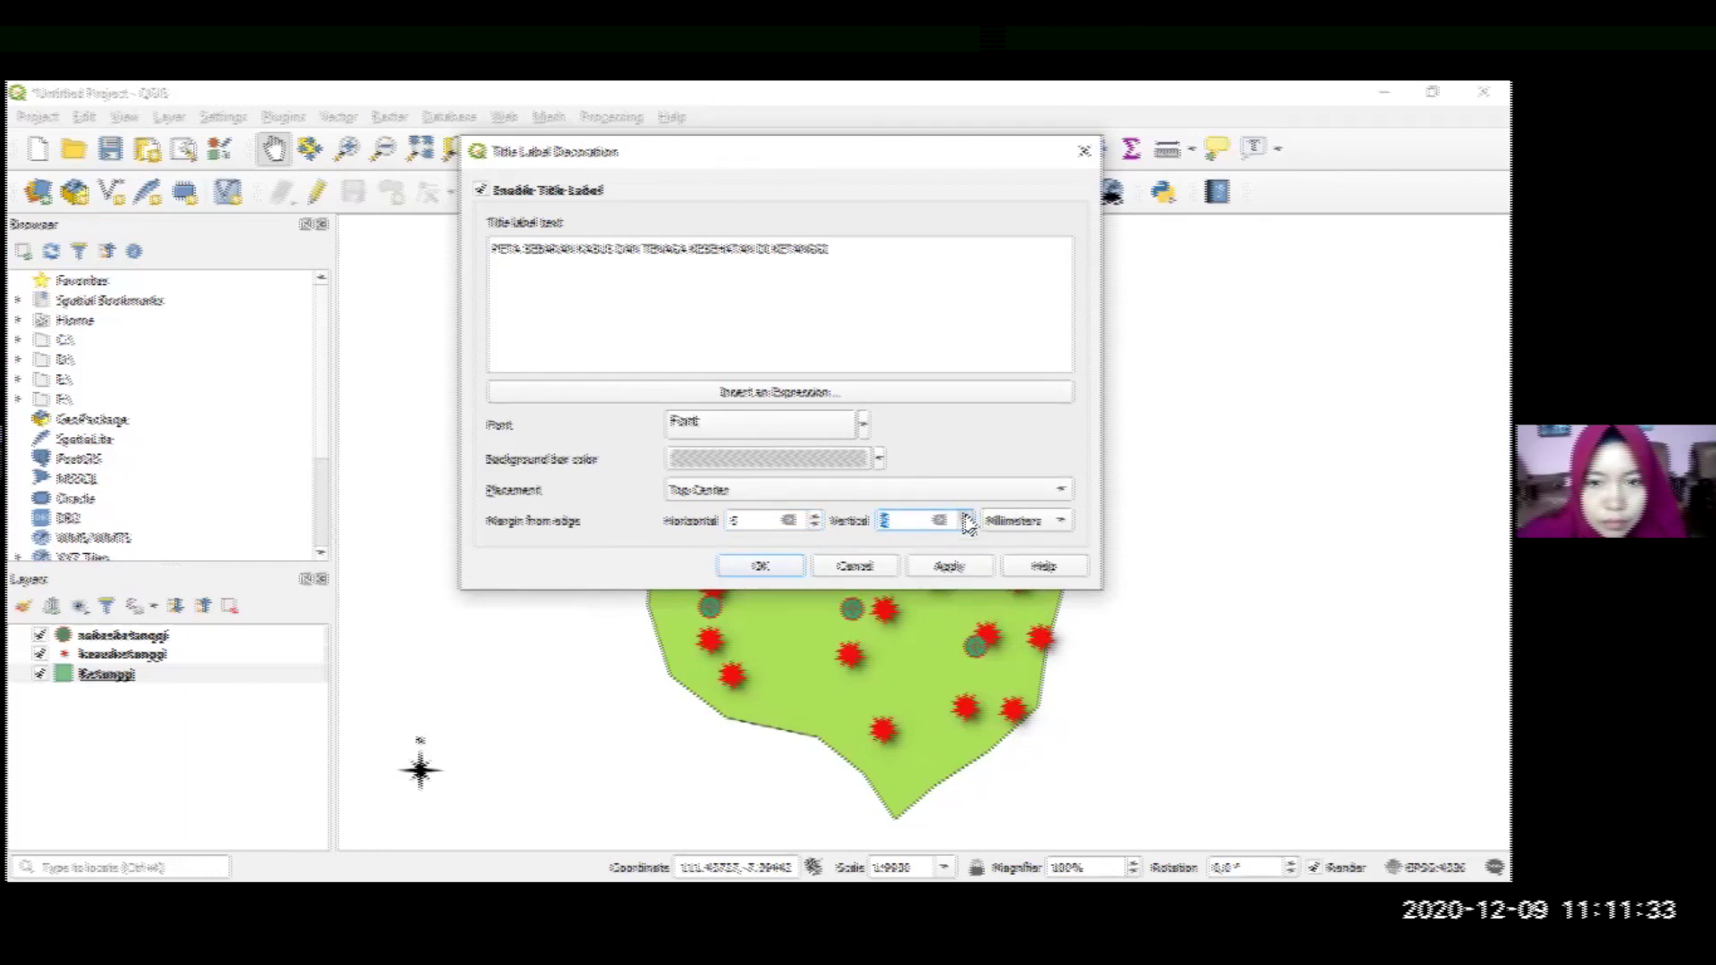
{"action": "left_click", "coordinate": [948, 565]}
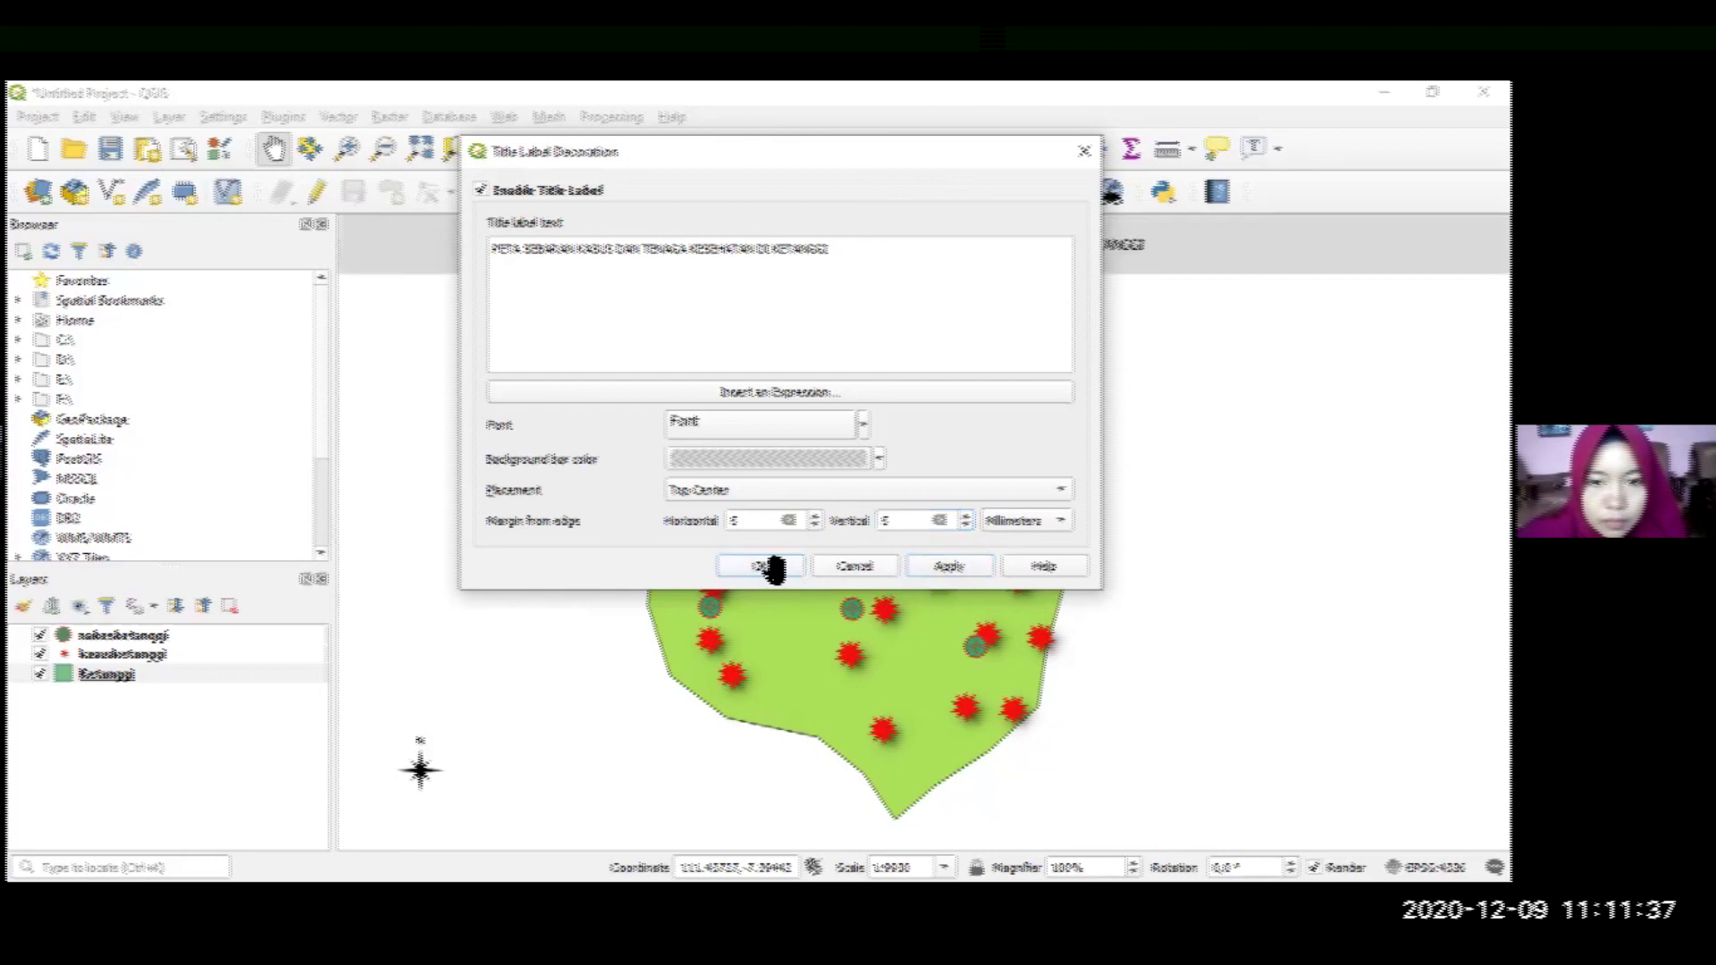
{"action": "left_click", "coordinate": [764, 563]}
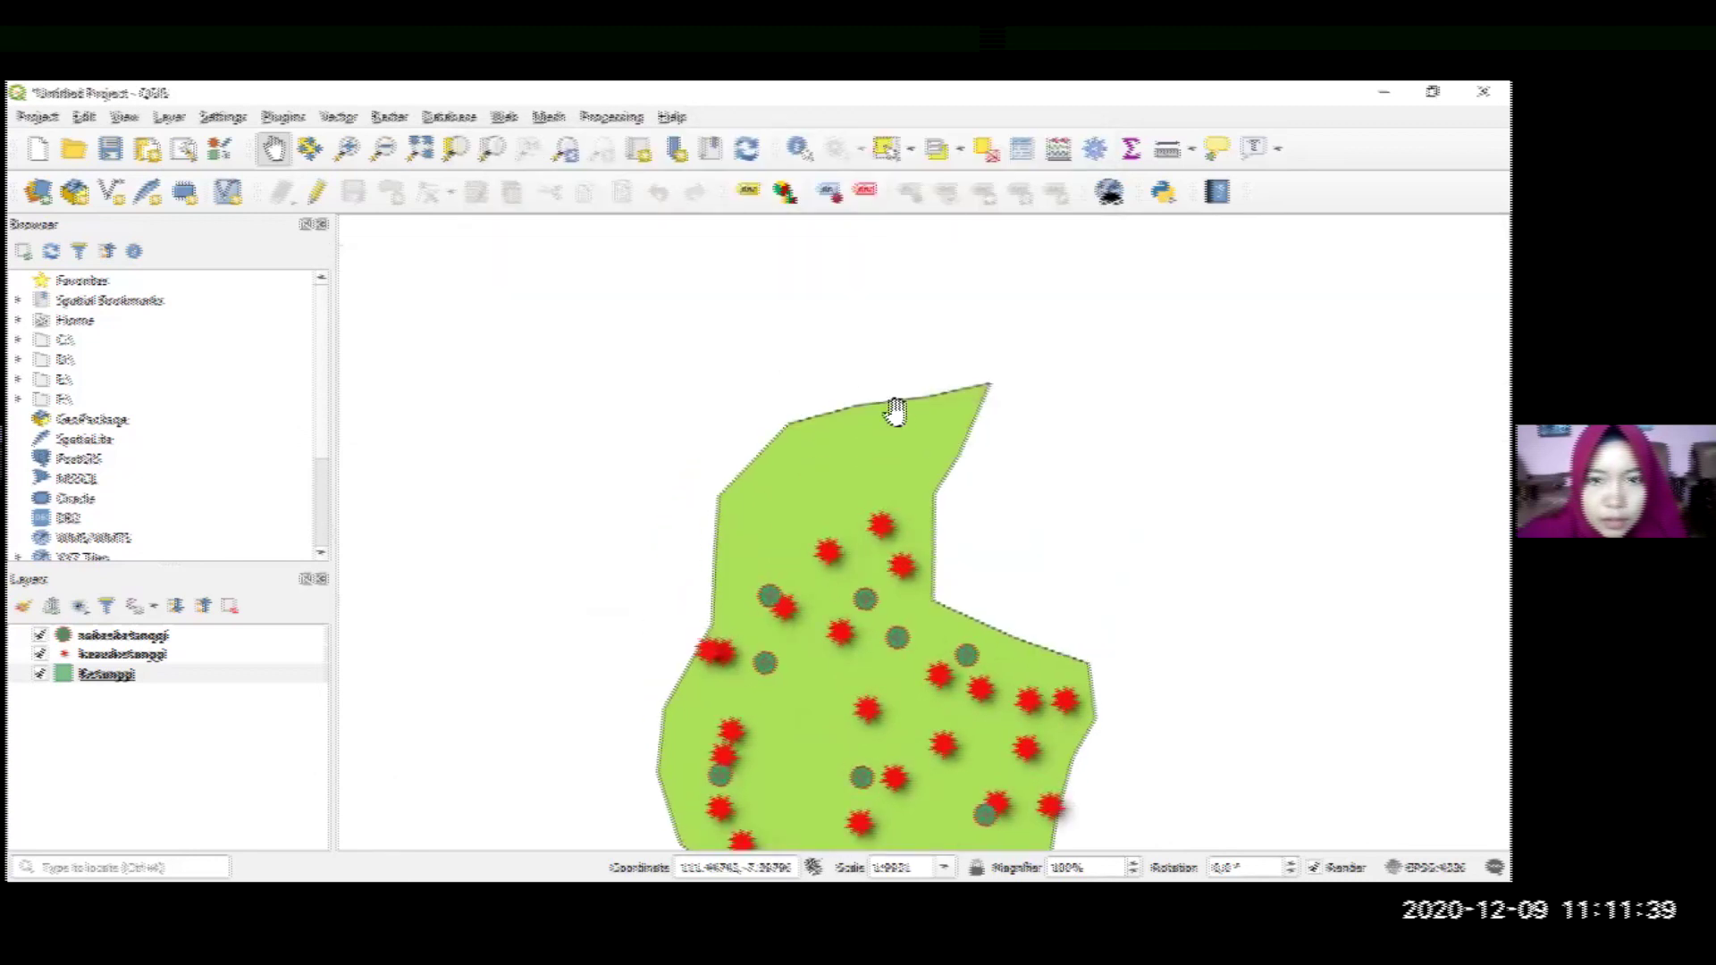
Pan the map so the Ketanggi area sits below the title bar
{"action": "left_click_drag", "start_coordinate": [881, 475], "coordinate": [898, 411]}
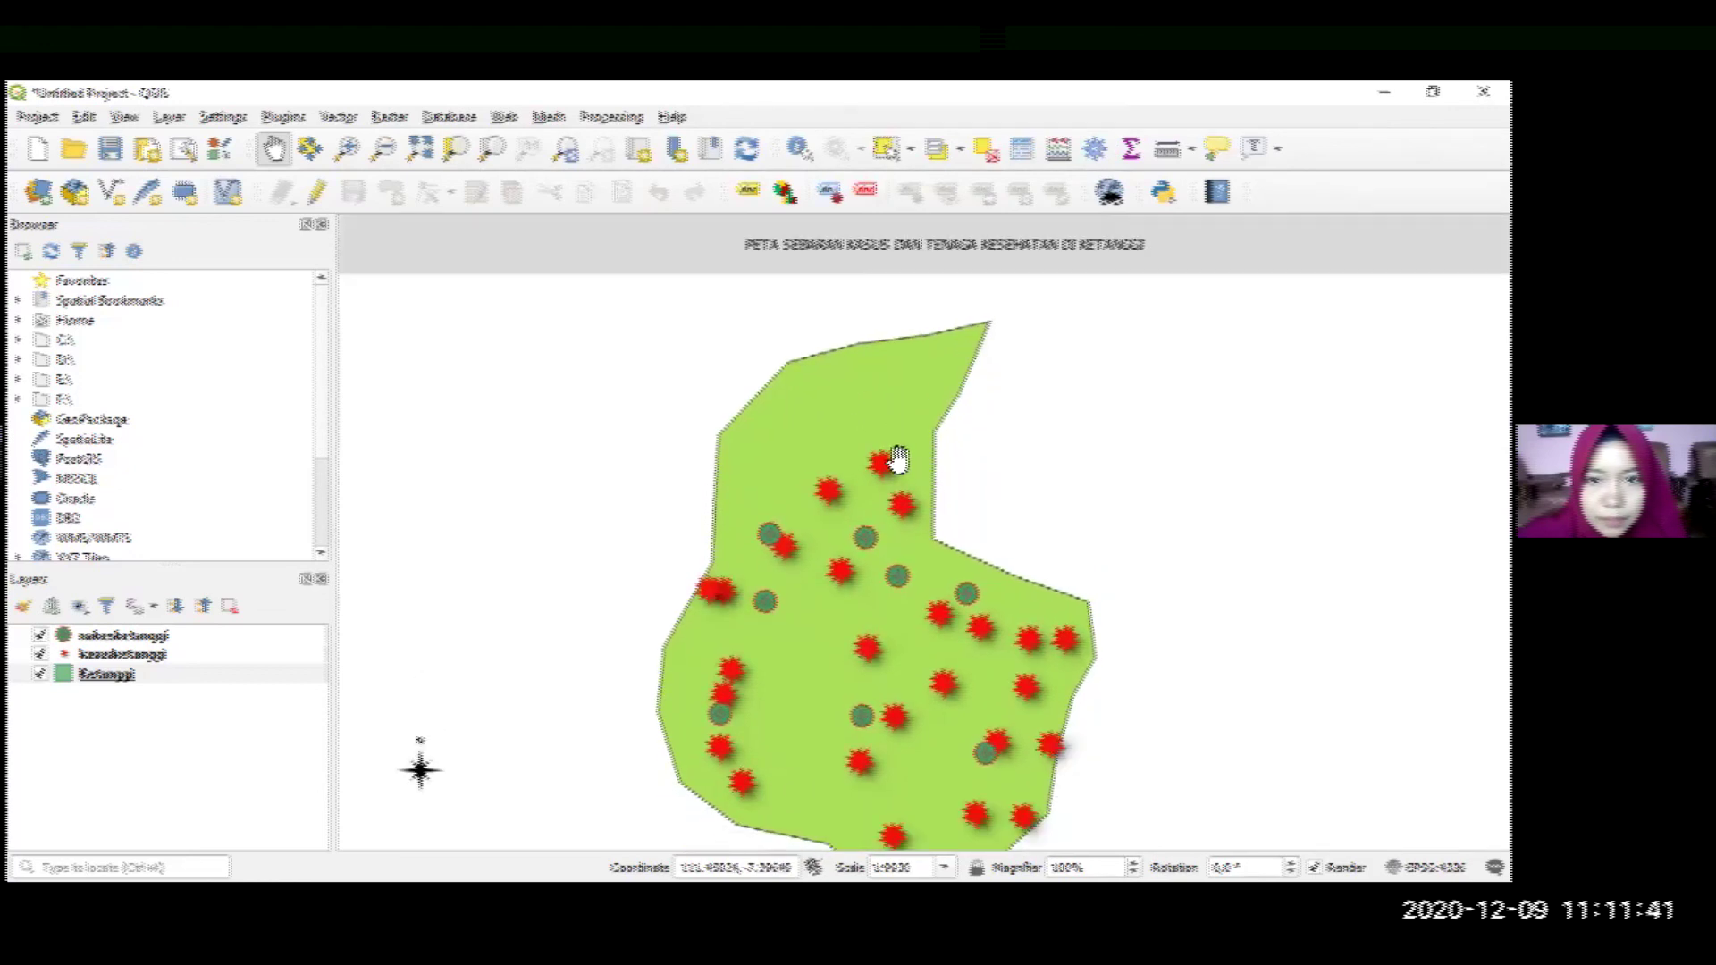
{"action": "left_click_drag", "start_coordinate": [769, 675], "coordinate": [740, 668]}
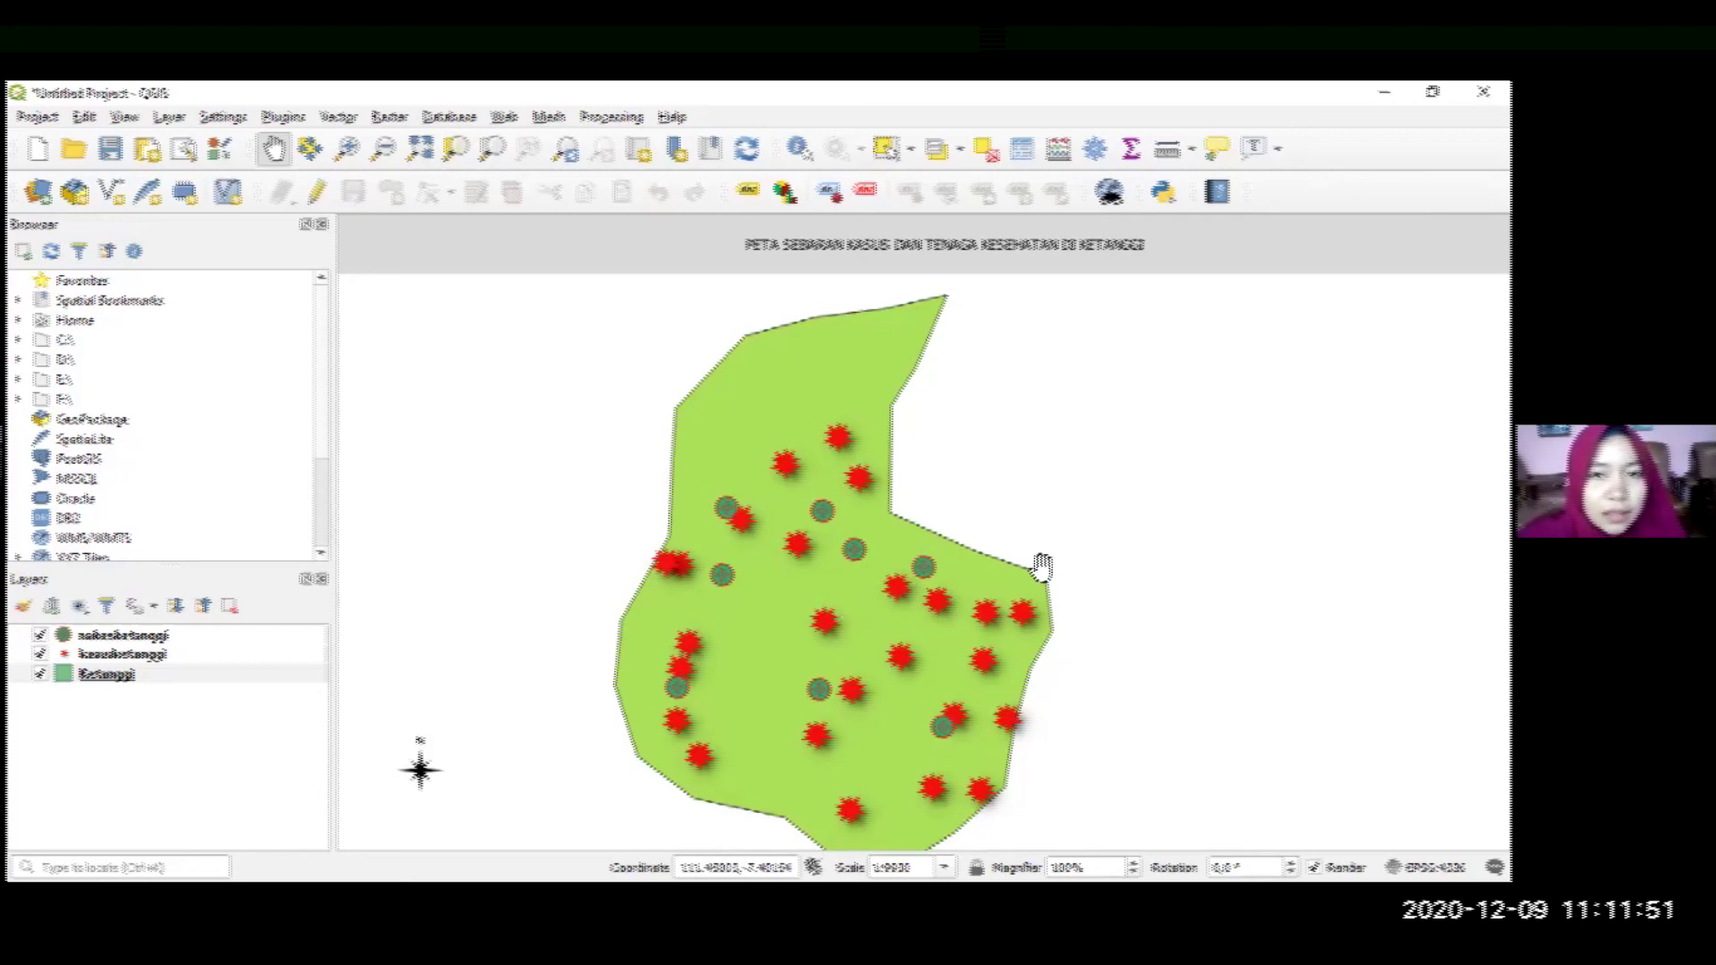
{"action": "mouse_move", "coordinate": [923, 566]}
{"action": "left_mouse_down"}
{"action": "mouse_move", "coordinate": [934, 499]}
{"action": "mouse_move", "coordinate": [969, 605]}
{"action": "left_mouse_up"}
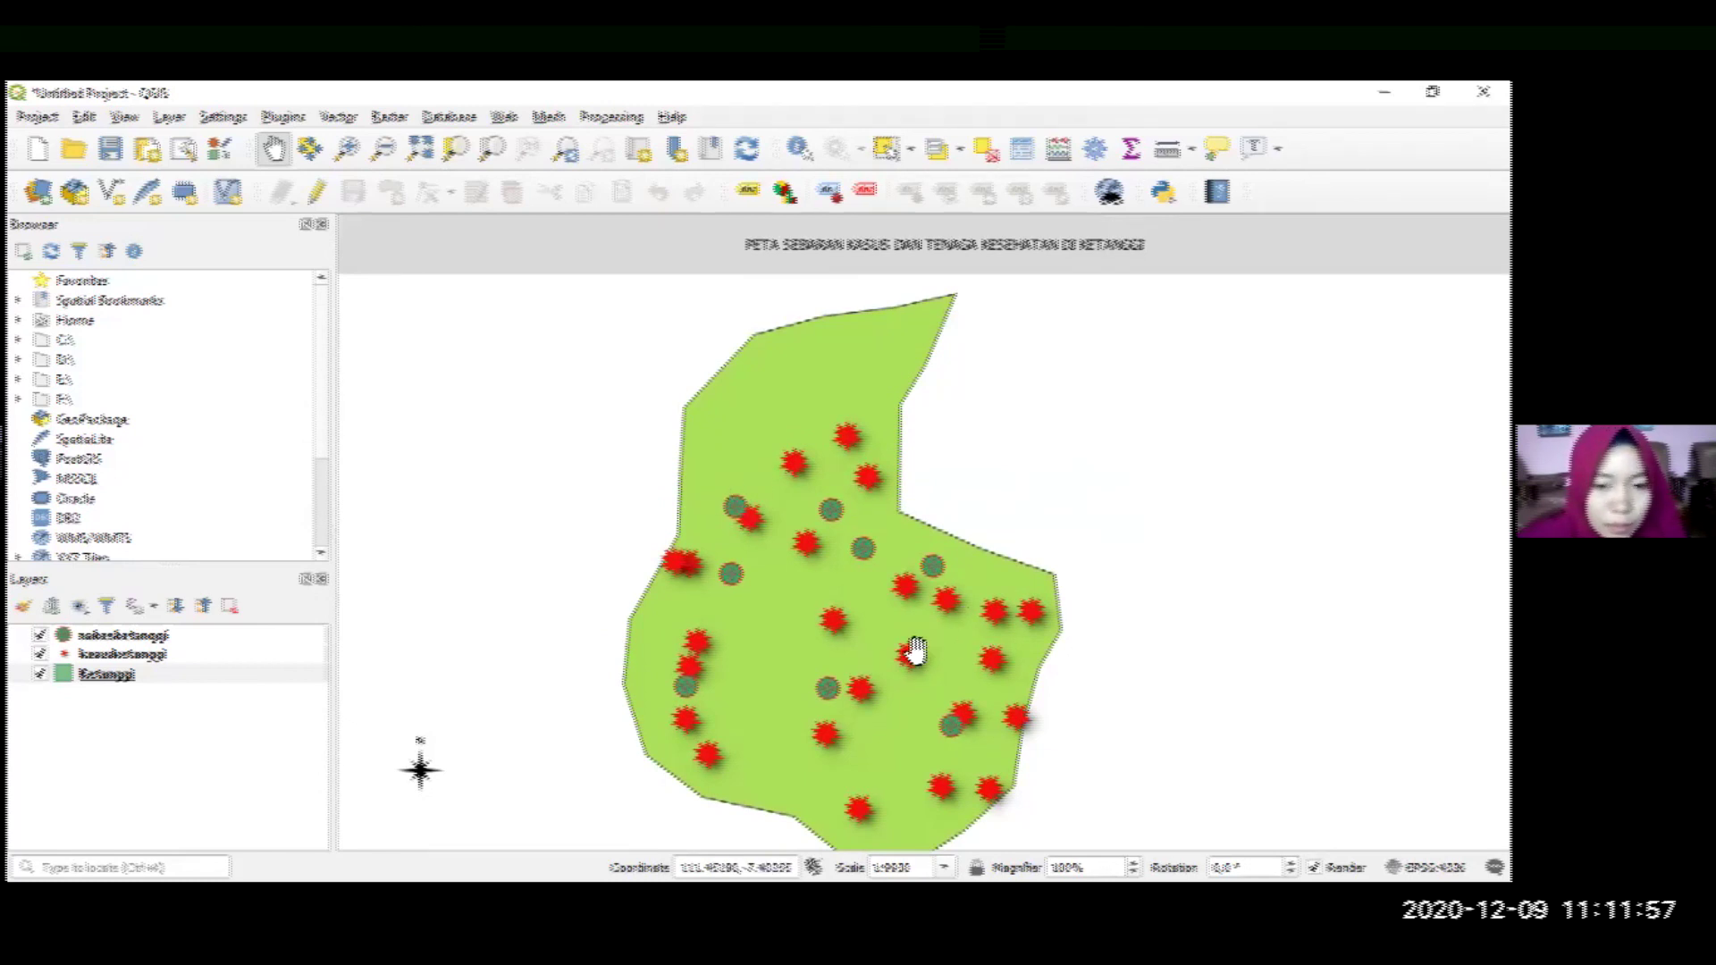
{"action": "left_click_drag", "start_coordinate": [875, 652], "coordinate": [947, 660]}
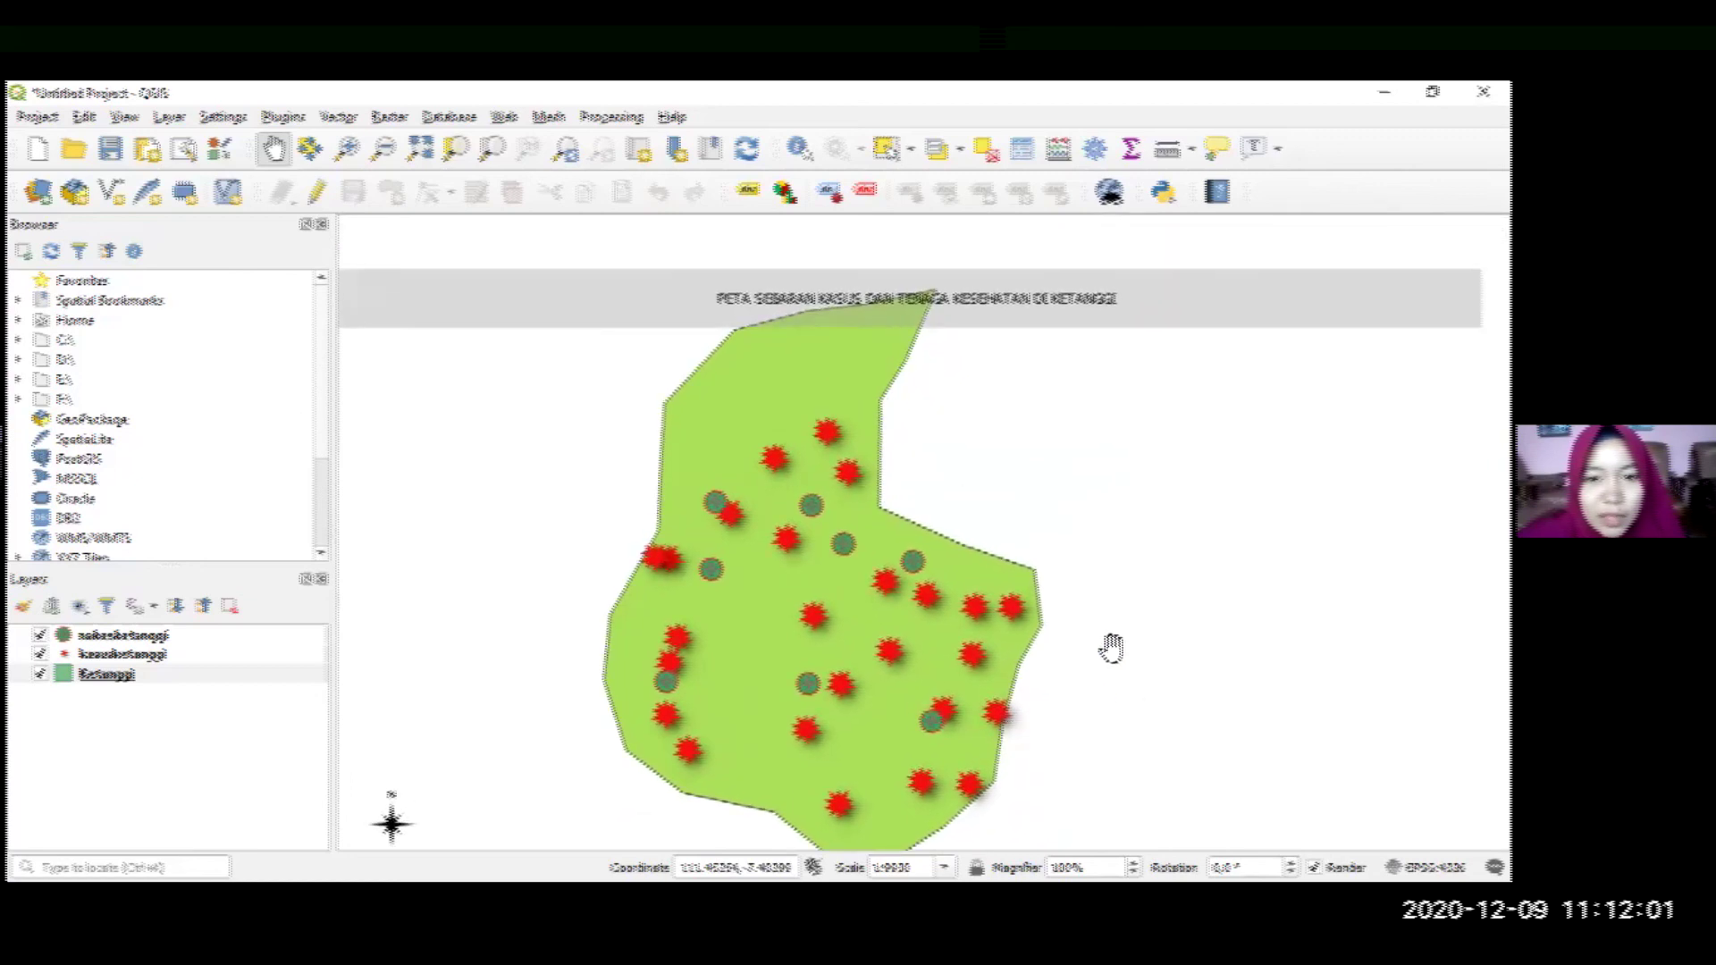